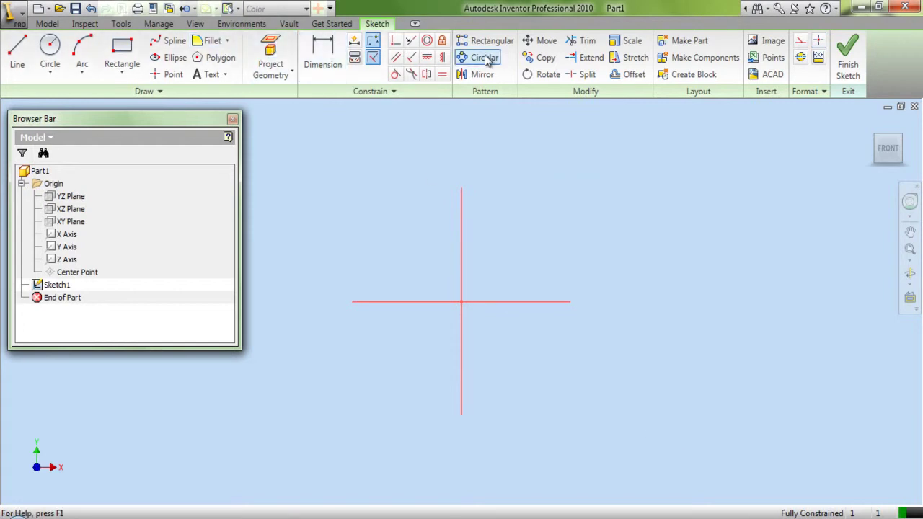
- Convert the selected horizontal and vertical axes in the sketch to construction geometry
left_click(800, 40)
left_click(734, 222)
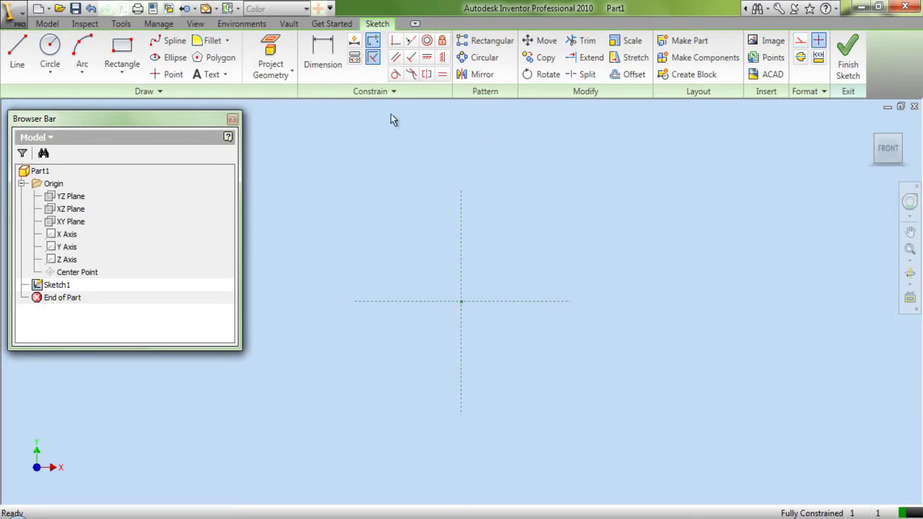
- Draw a short vertical line above the horizontal axis, about 0.79 in to the right of the vertical axis
left_click(17, 52)
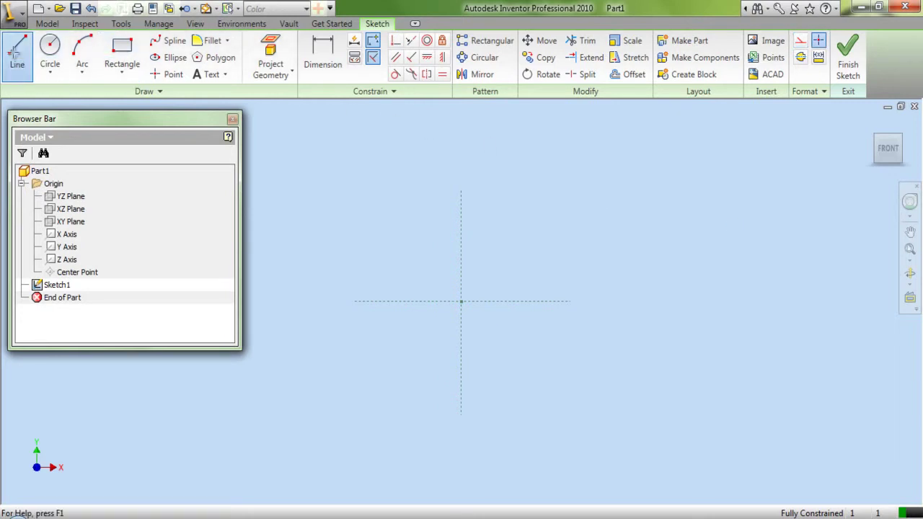
left_click(618, 237)
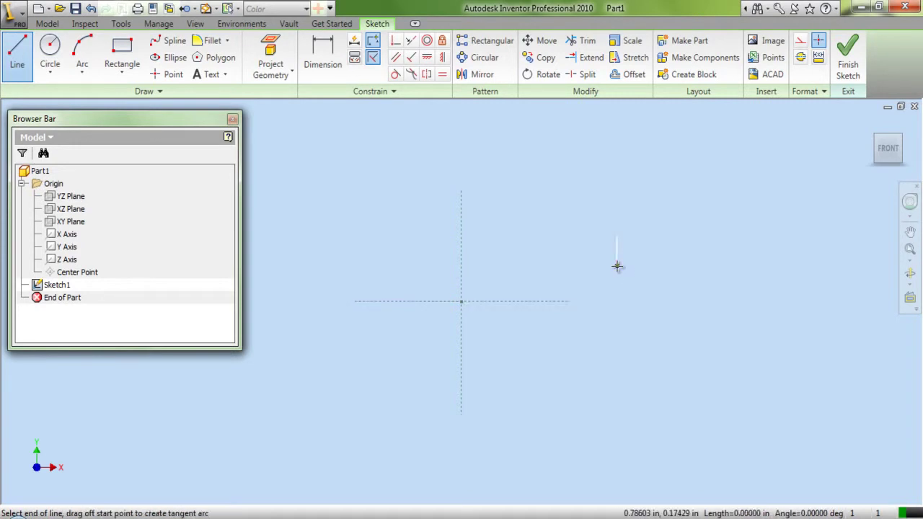
right_click(617, 266)
left_click(633, 270)
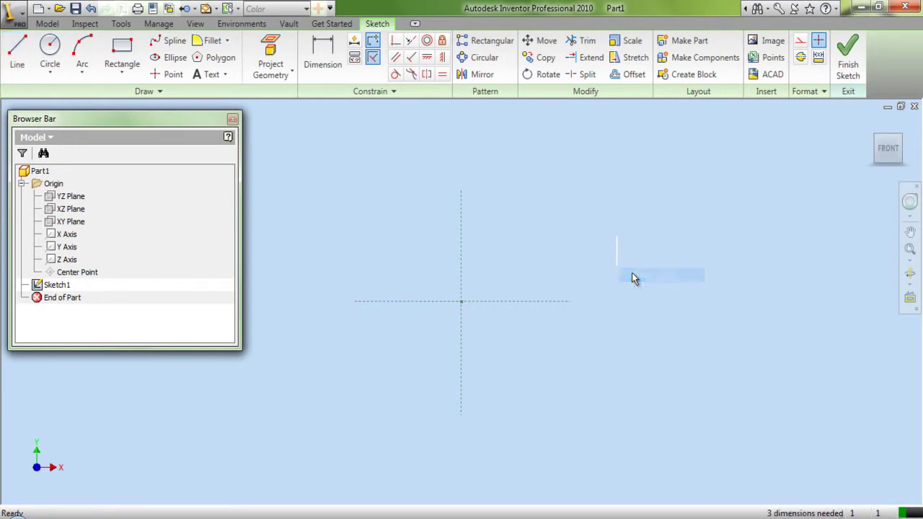
- Dimension the horizontal distance between the vertical axis and the short vertical line as 4.25 in
left_click(335, 56)
left_click(462, 274)
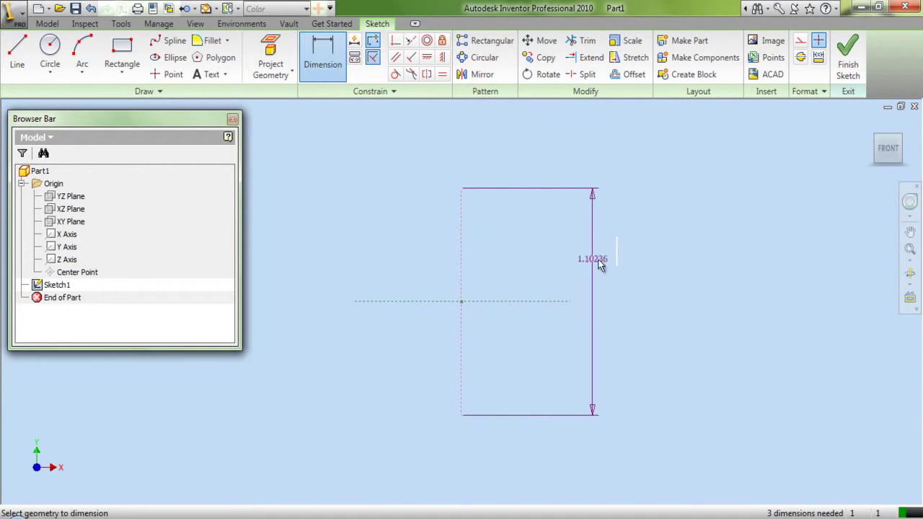
left_click(623, 253)
left_click(556, 211)
type("4")
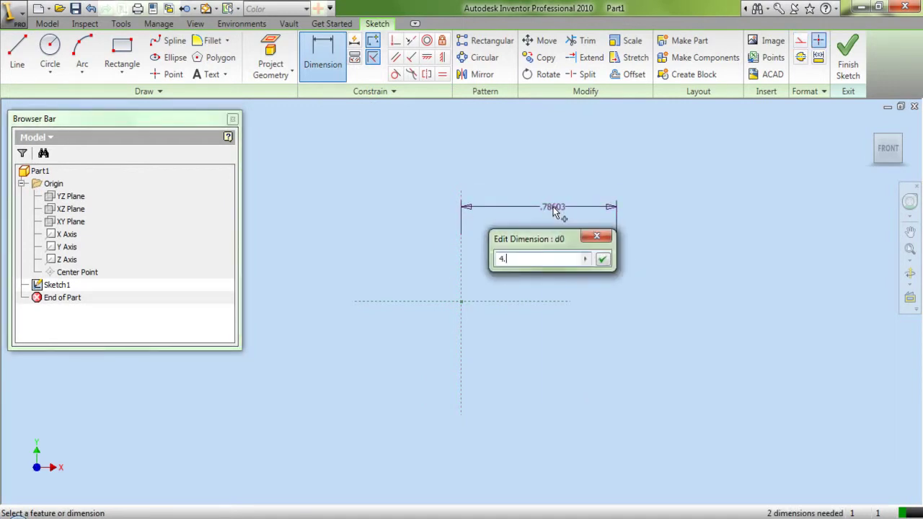
type(".25")
left_click(603, 259)
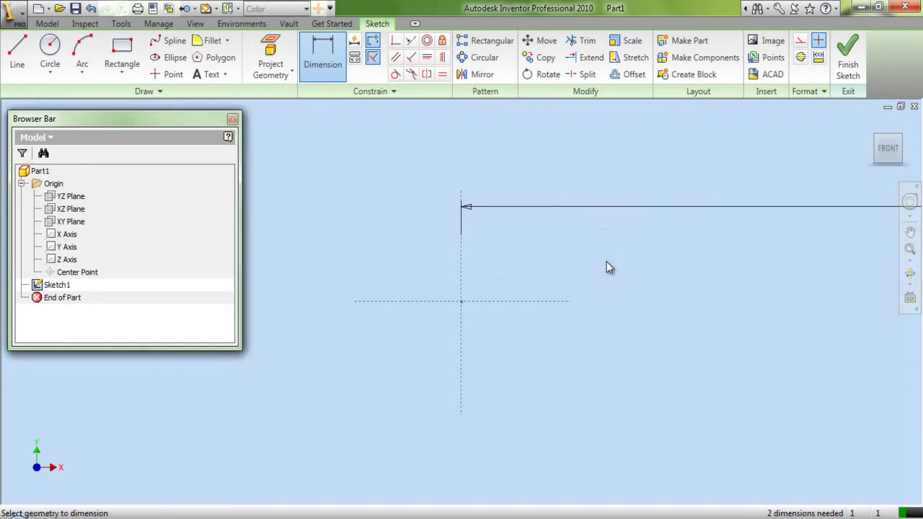
scroll(363, 288, "down", 5)
right_click(453, 153)
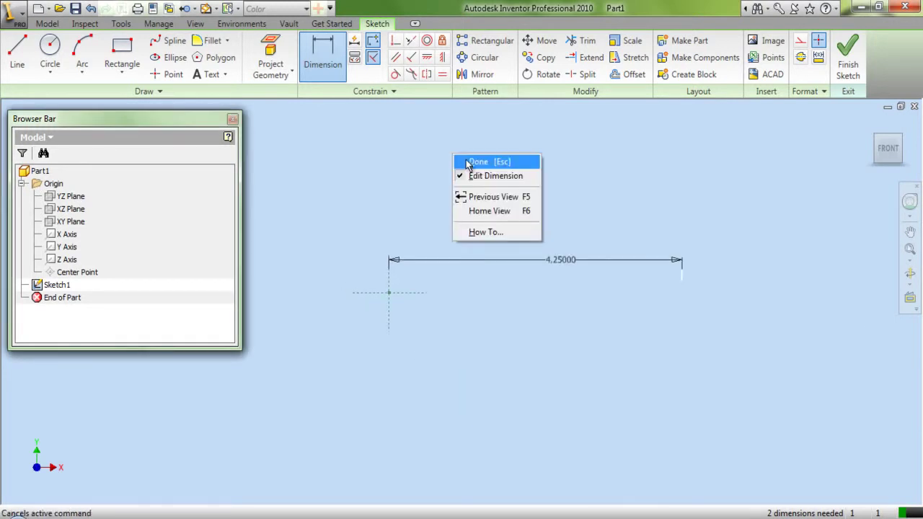
left_click(468, 163)
- Apply a coincident constraint between the vertical line's lower endpoint and the horizontal axis
left_click(395, 41)
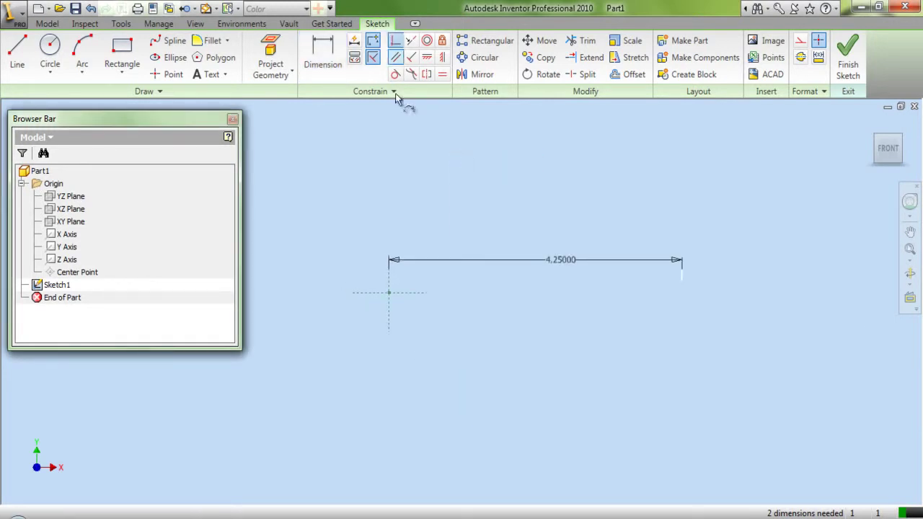
scroll(573, 279, "up", 3)
left_click(779, 281)
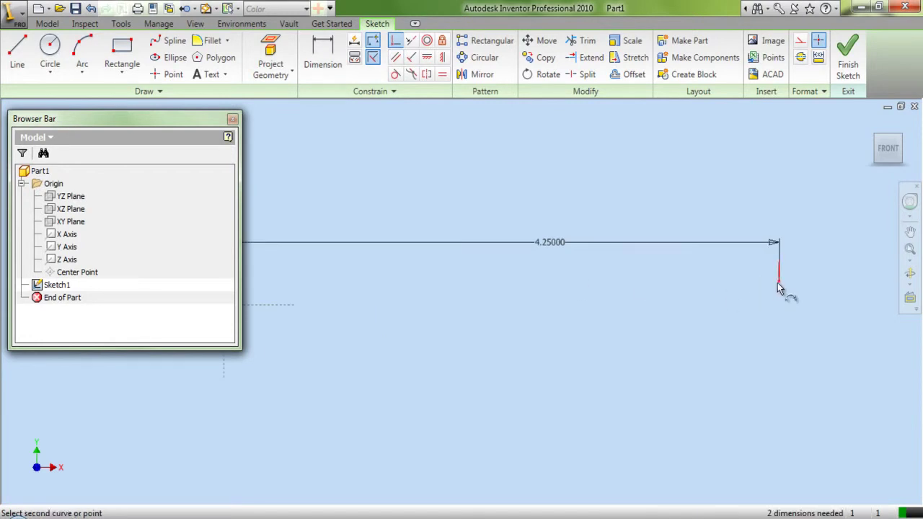
scroll(781, 299, "down", 2)
left_click(488, 304)
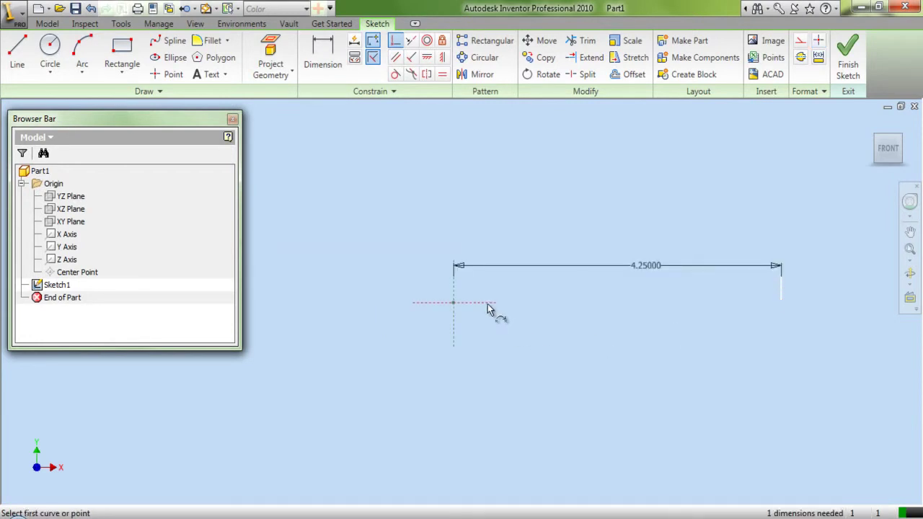
right_click(583, 200)
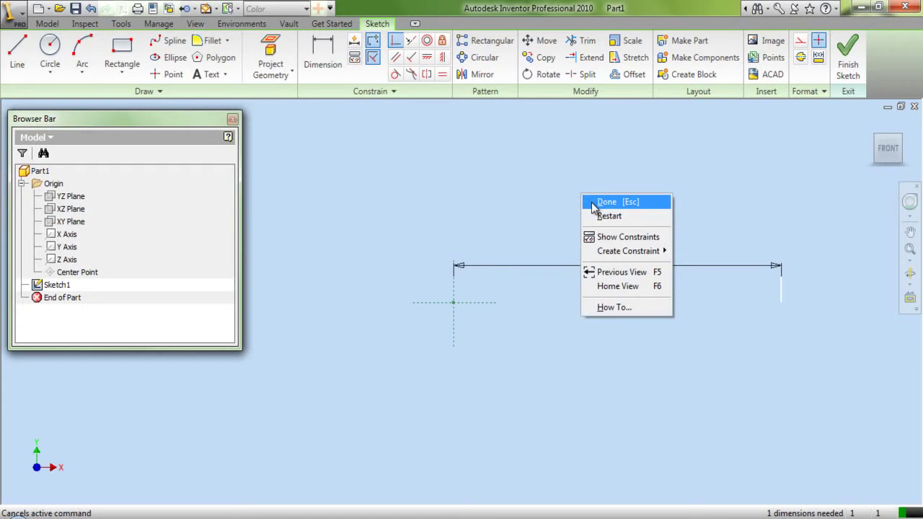
left_click(592, 206)
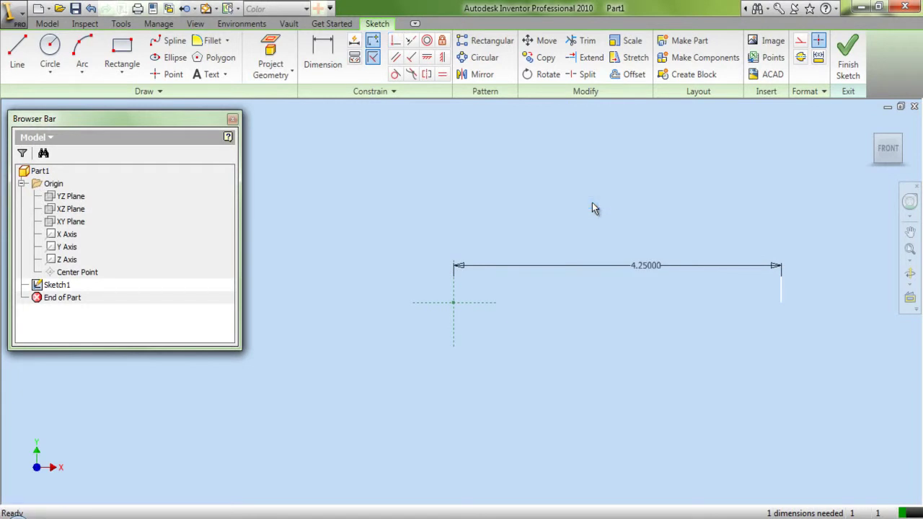
- Dimension the vertical line's length as 0.375 in
left_click(323, 58)
scroll(794, 282, "down", 2)
left_click(755, 337)
left_click(783, 339)
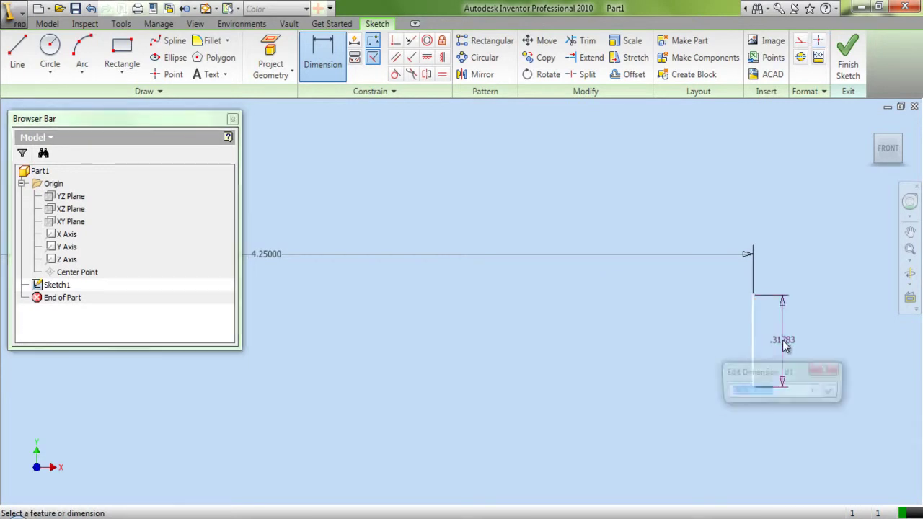
type("0.375")
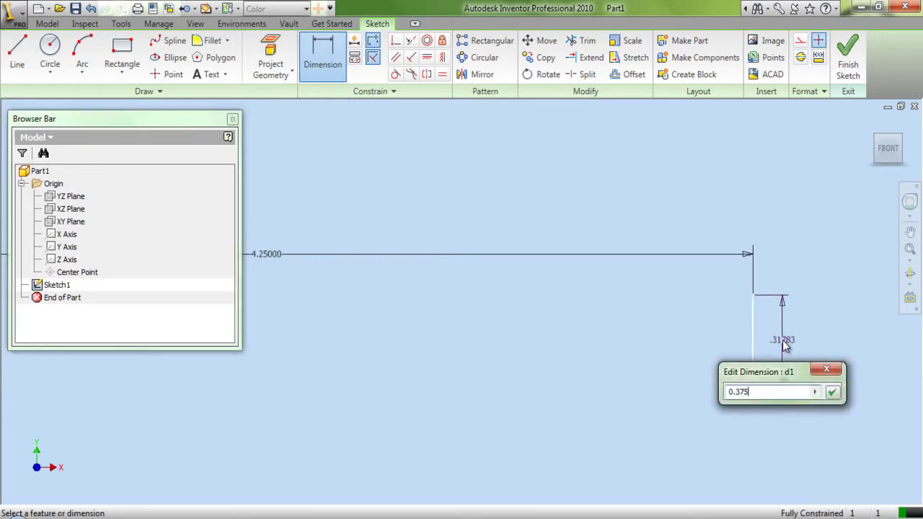
left_click(833, 392)
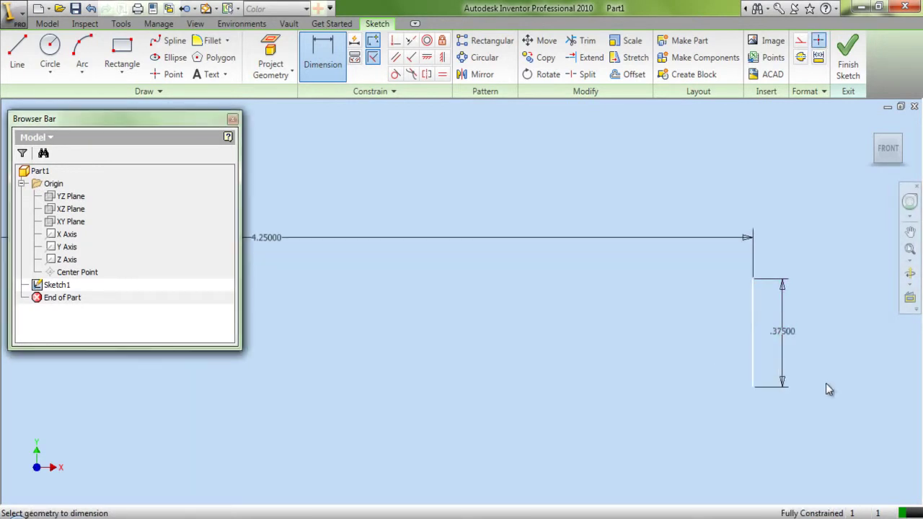
right_click(802, 216)
left_click(816, 223)
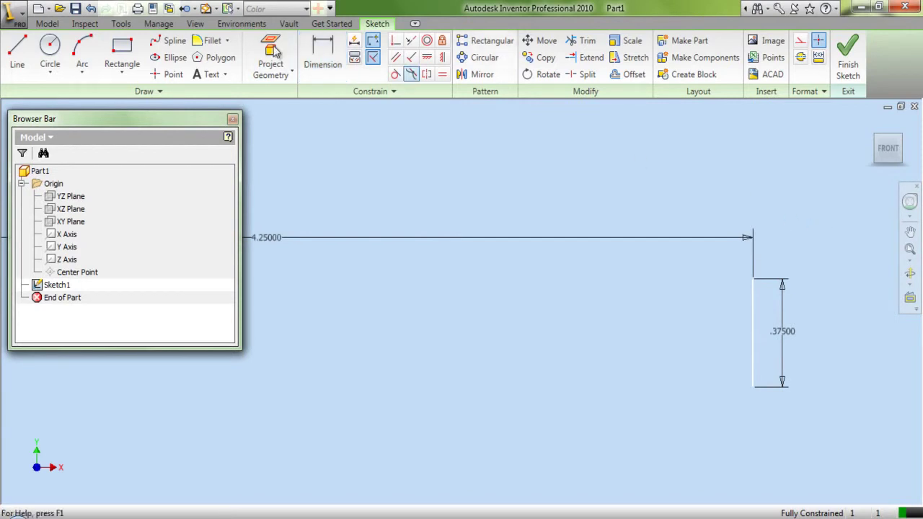
- Draw a horizontal line about 0.23 in long leftward from the vertical line's upper endpoint
left_click(22, 52)
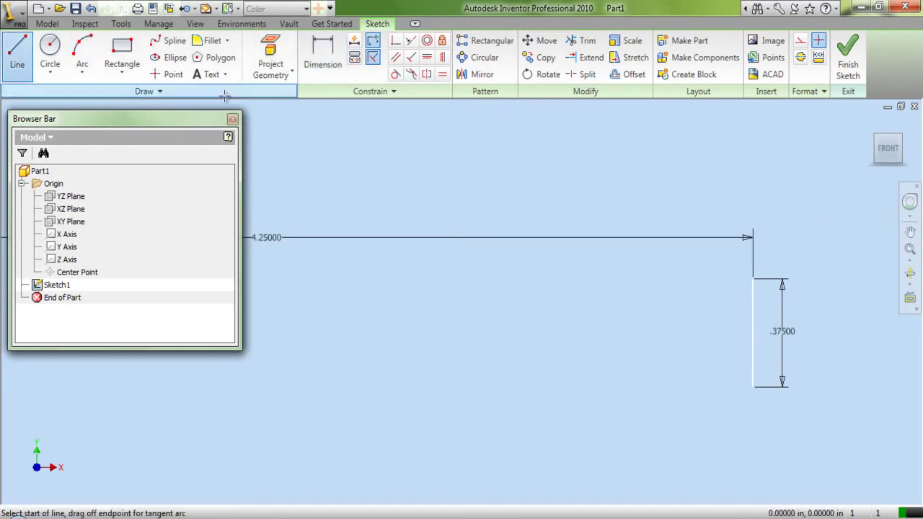
left_click(753, 279)
left_click(691, 279)
right_click(692, 280)
left_click(698, 290)
- Dimension the upper horizontal line's length as 0.1875 in
key("d")
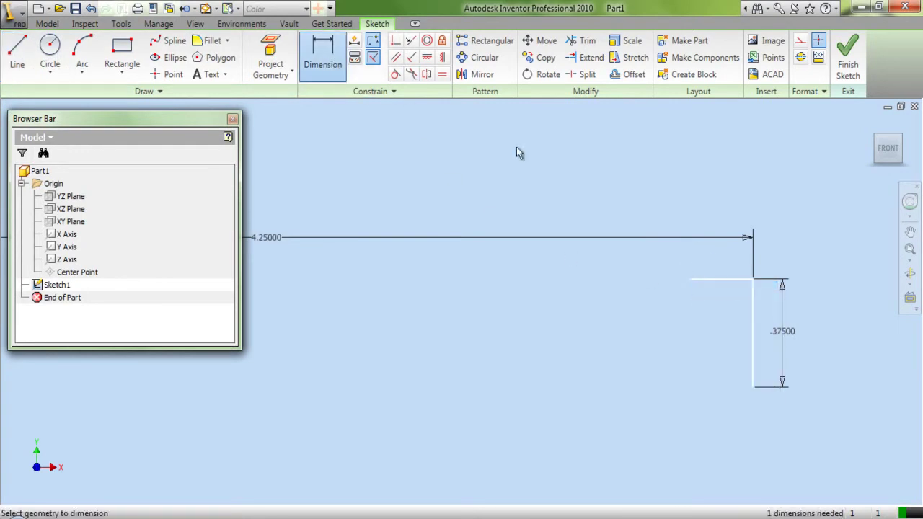
left_click(715, 280)
left_click(718, 254)
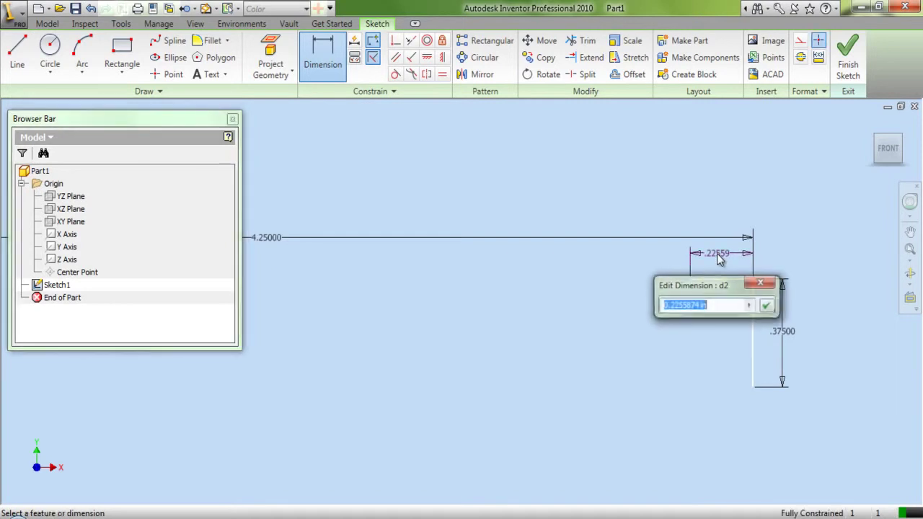
type("0.1875")
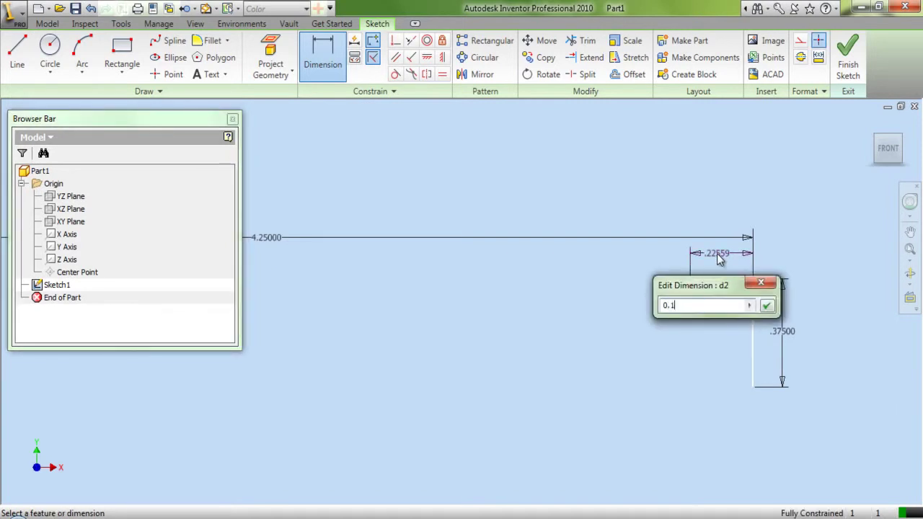
left_click(767, 305)
right_click(626, 149)
left_click(638, 157)
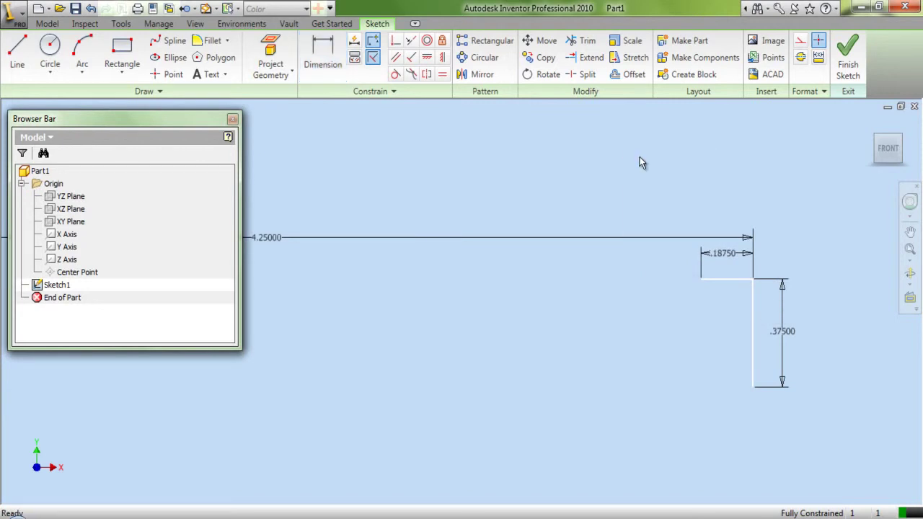
- Offset only the vertical line to the left by about 0.30 in
left_click(628, 74)
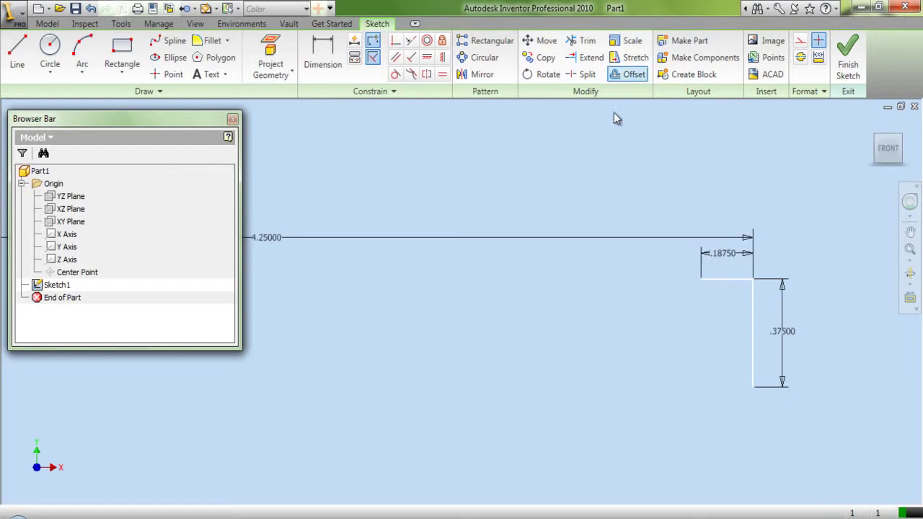
right_click(609, 323)
left_click(617, 341)
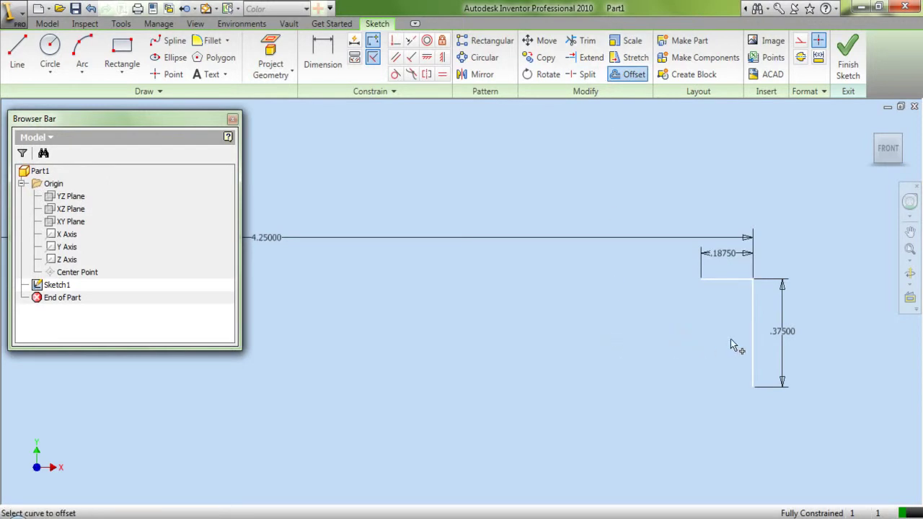
left_click(752, 331)
right_click(698, 335)
left_click(718, 345)
left_click(671, 344)
- Dimension the distance between the offset line and the original vertical line as 0.4375 in
left_click(330, 62)
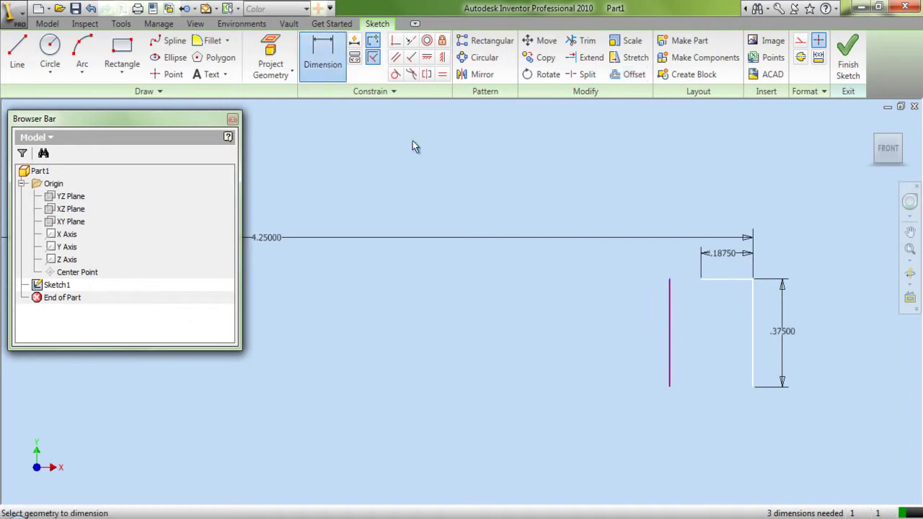
left_click(671, 315)
left_click(753, 360)
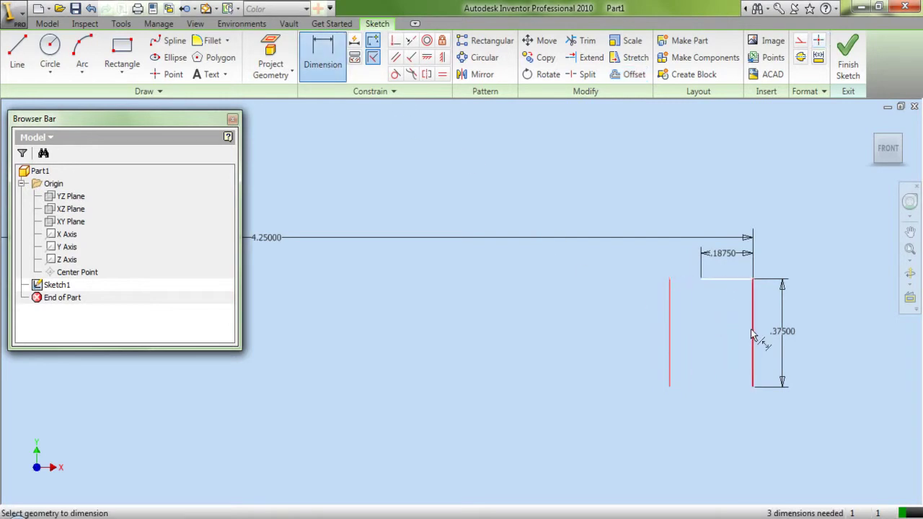
left_click(716, 415)
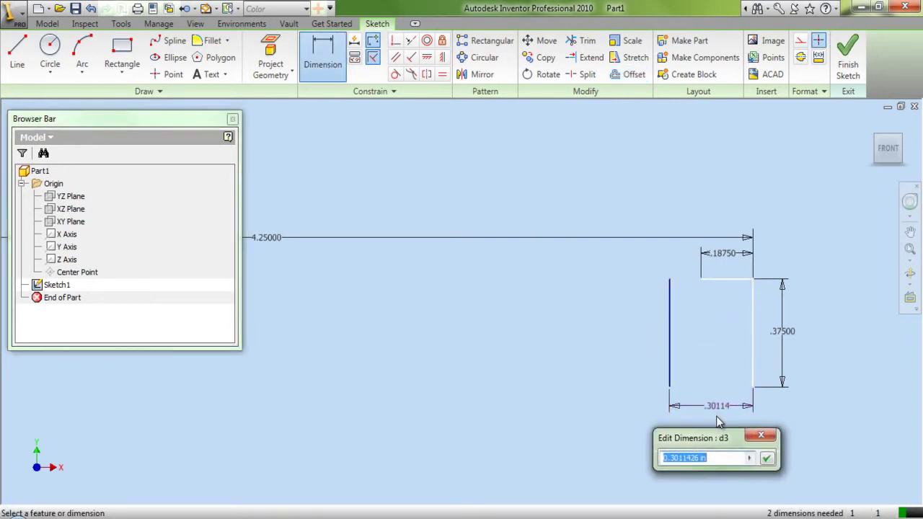
type("0.4375")
left_click(767, 459)
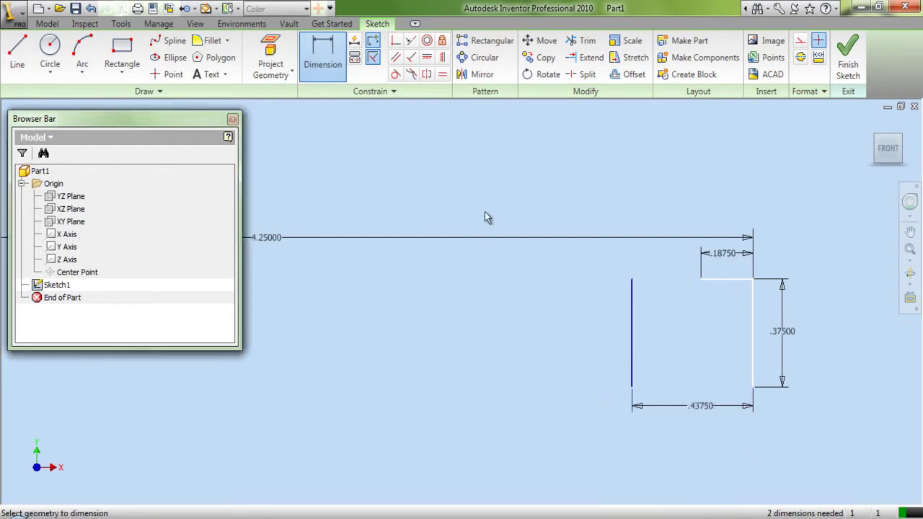
- Dimension the offset vertical line's length as 0.1875 in
left_click(632, 336)
left_click(583, 347)
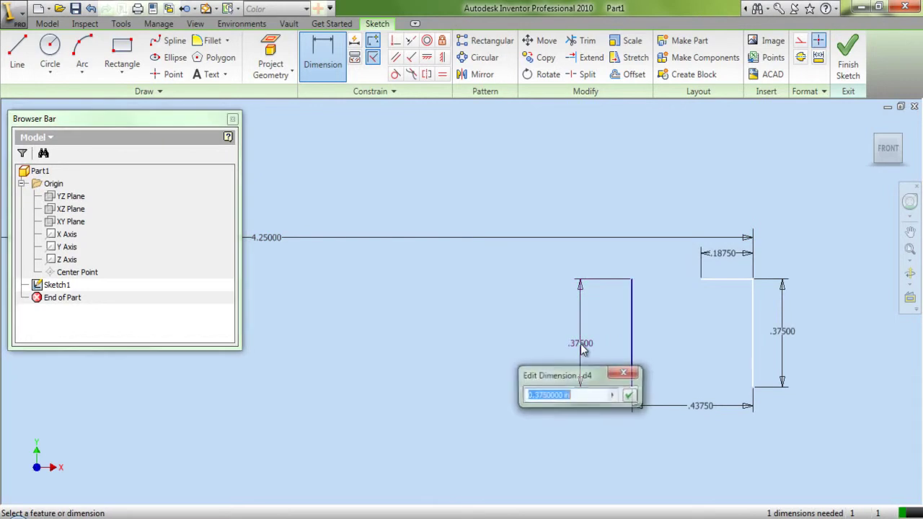
type("0.")
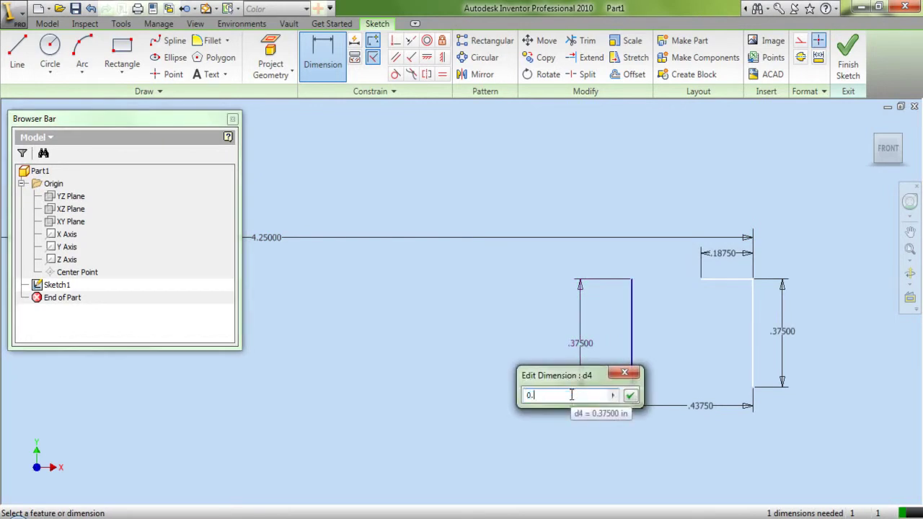
type("1875")
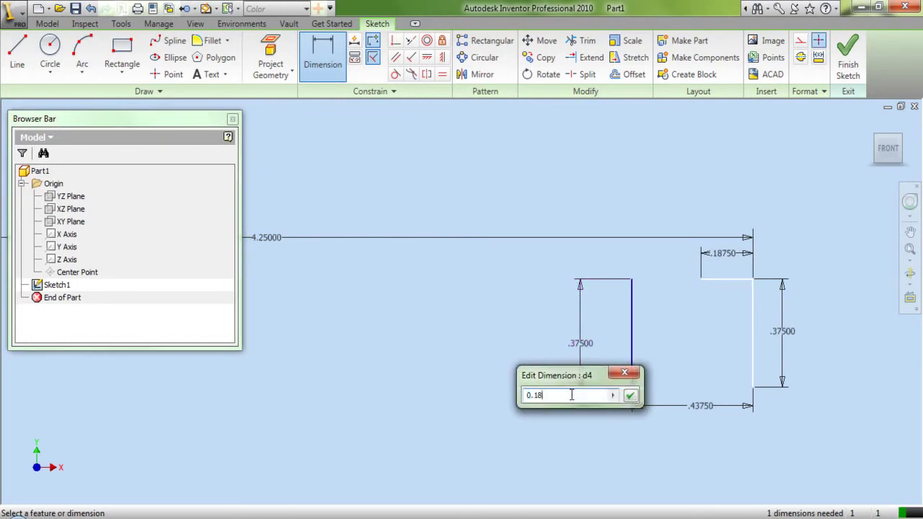
left_click(631, 395)
right_click(493, 284)
left_click(510, 285)
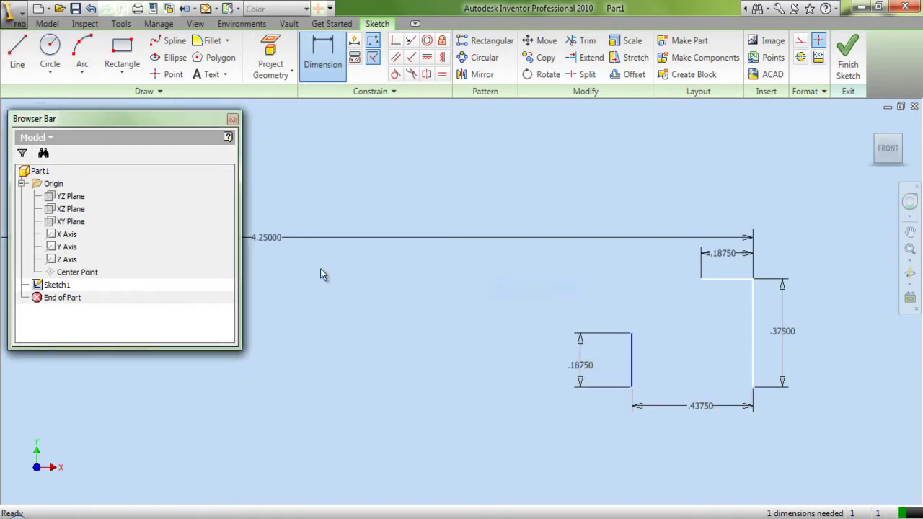
- Draw a sloped line joining the offset line's upper endpoint to the left end of the upper horizontal line
left_click(19, 46)
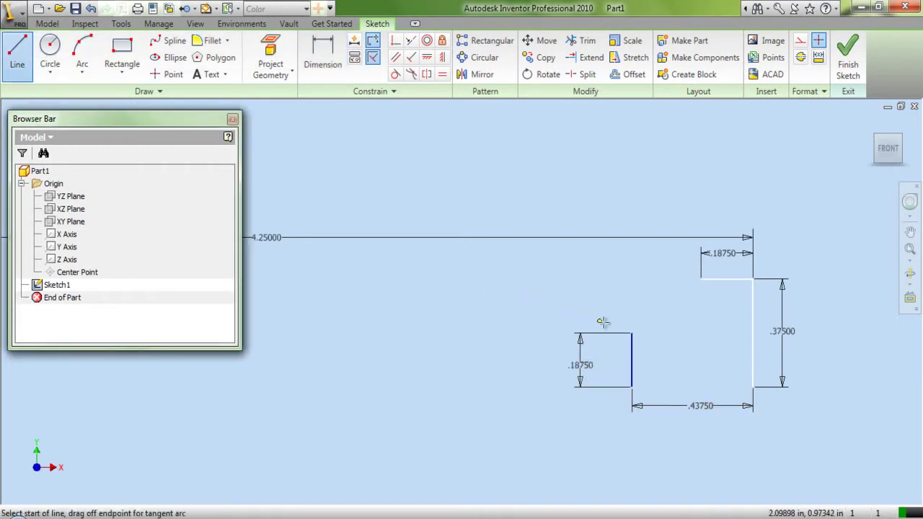
left_click(632, 333)
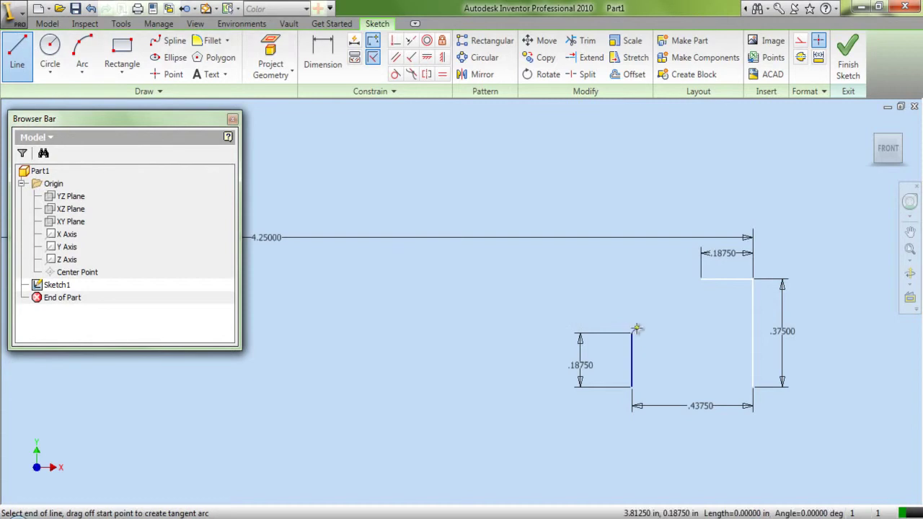
left_click(700, 279)
right_click(570, 272)
left_click(585, 277)
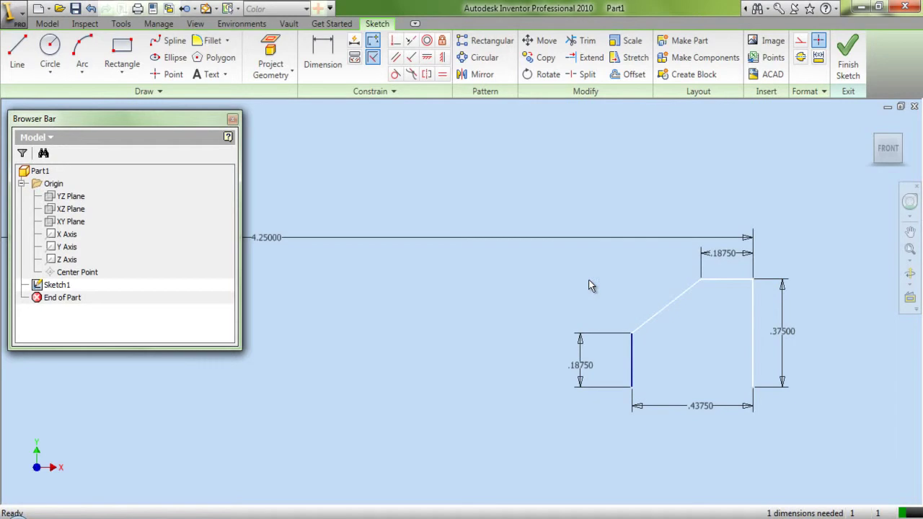
- Select the whole chamfered profile with its dimensions and reset the line color to Default
left_click_drag(522, 180, 907, 482)
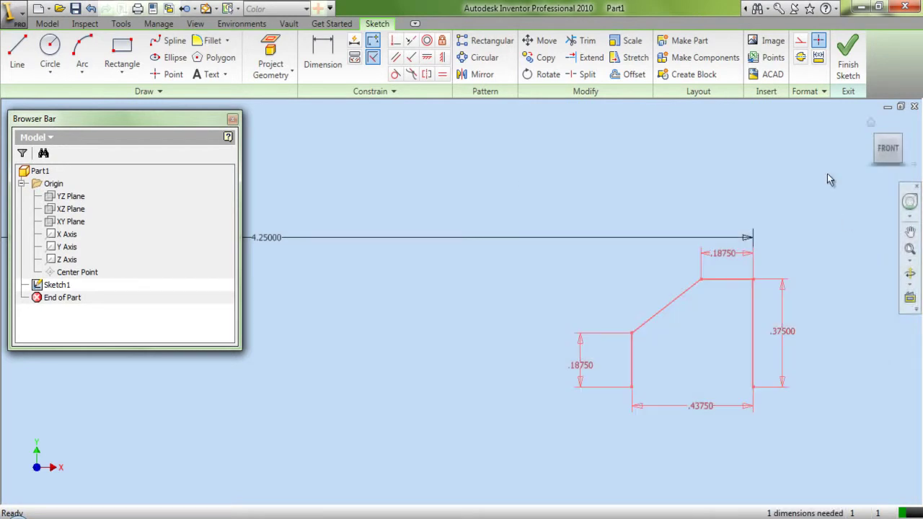
left_click(823, 91)
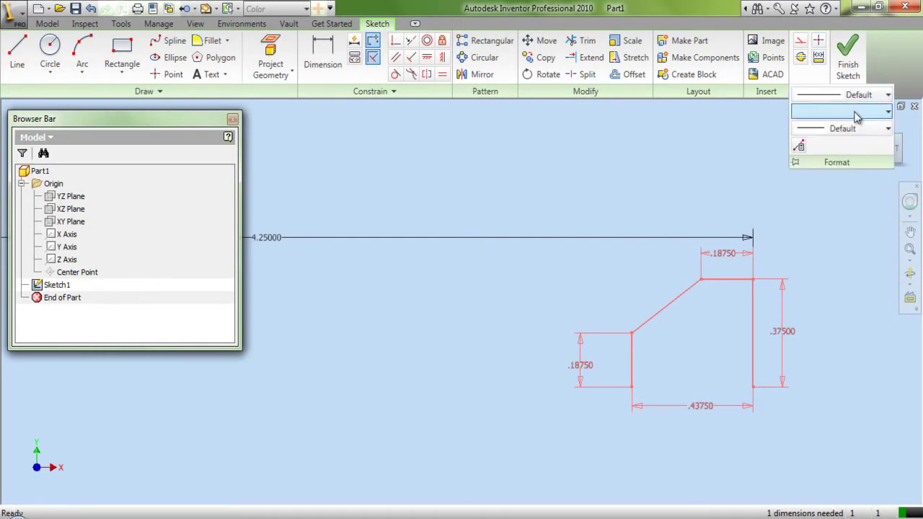
left_click(851, 111)
left_click(840, 129)
left_click(671, 183)
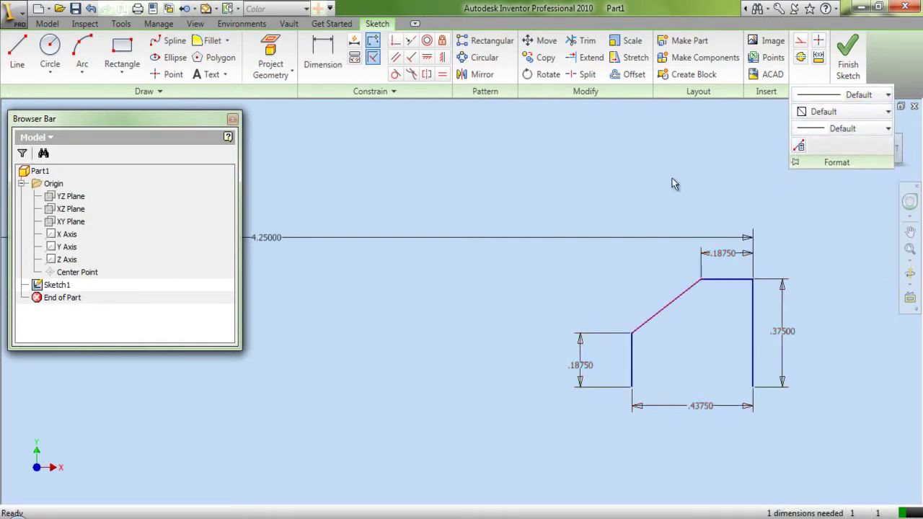
key("ctrl+z")
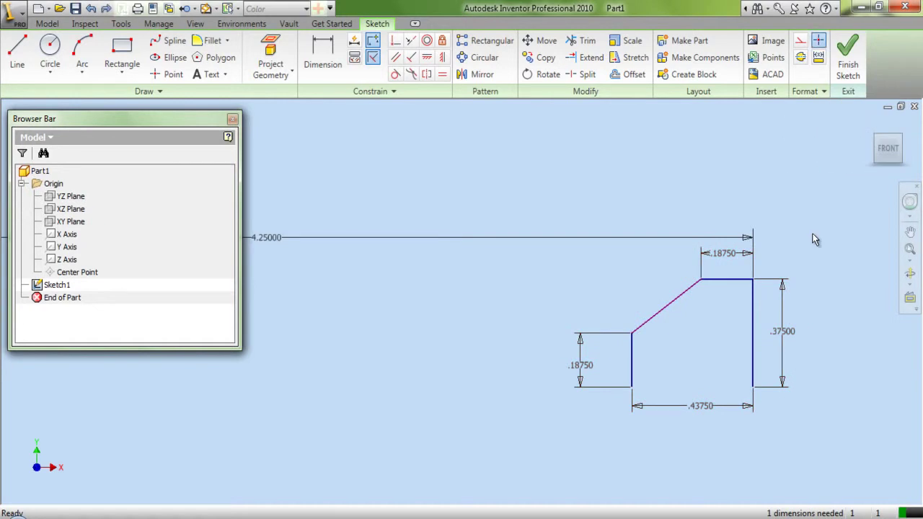
- Apply a Coincident constraint between the lower endpoint of the short vertical line and the horizontal axis
left_click(396, 45)
left_click(631, 392)
scroll(631, 404, "up", 2)
left_click(325, 404)
right_click(398, 191)
left_click(415, 201)
scroll(715, 404, "down", 3)
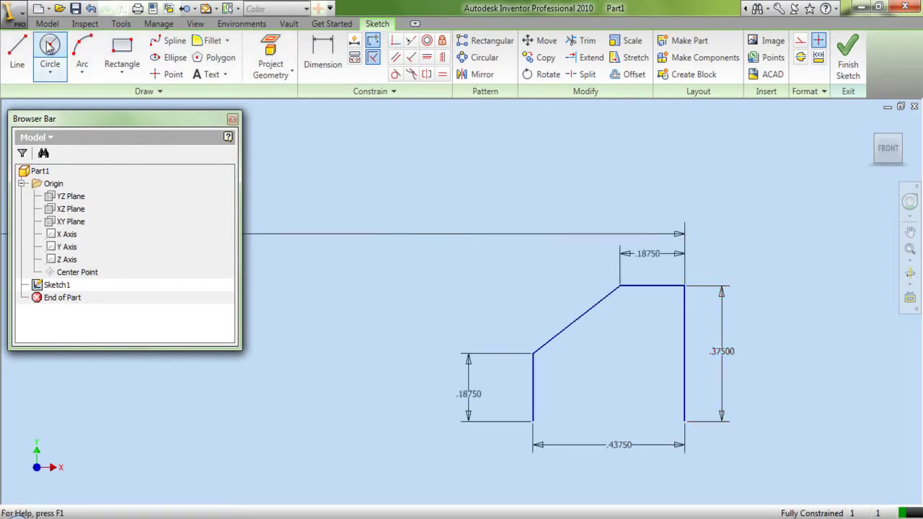
- Close the profile with a horizontal line joining the lower endpoints of the two vertical lines
left_click(17, 48)
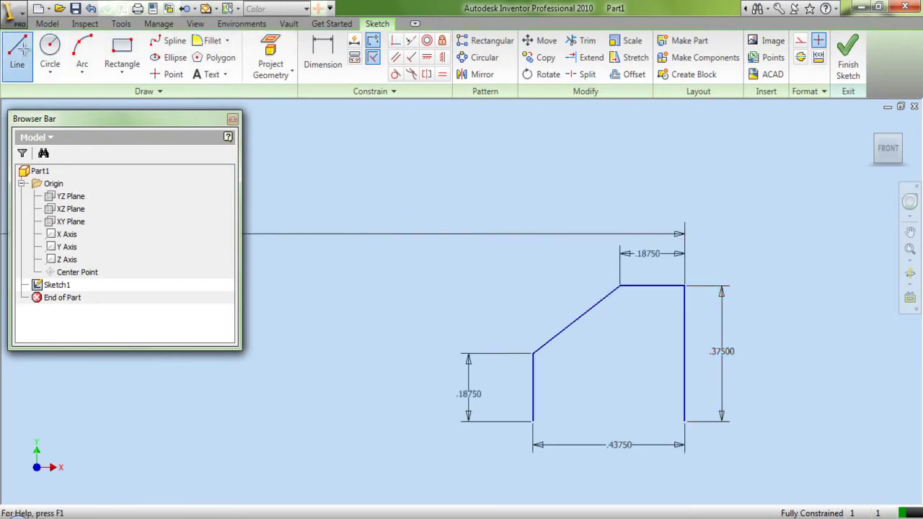
left_click(534, 422)
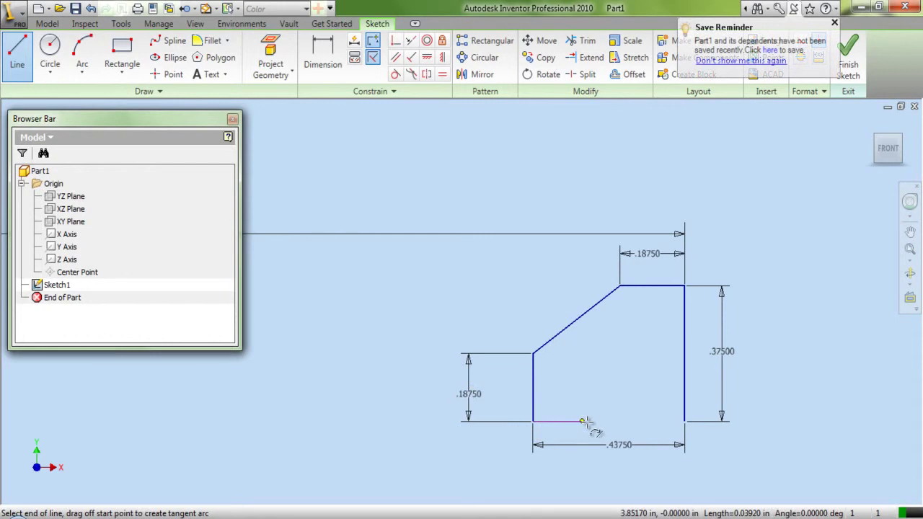
left_click(686, 422)
right_click(486, 286)
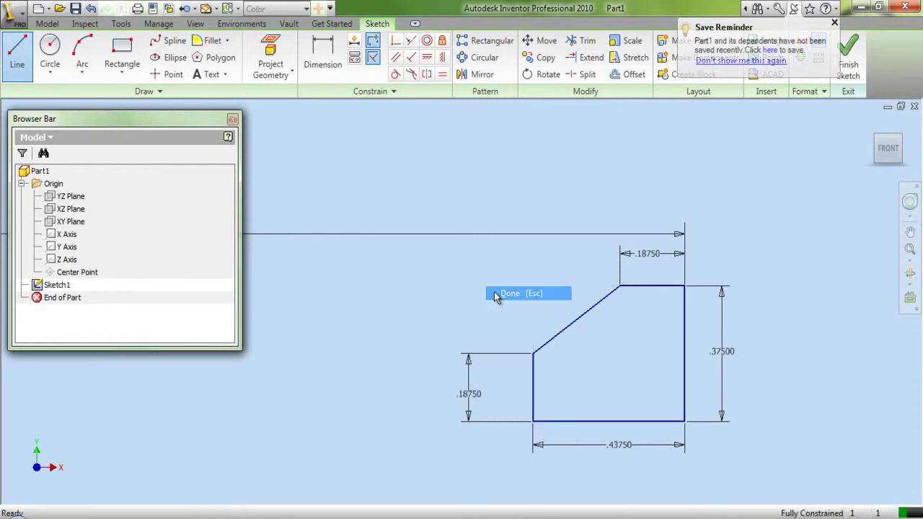
left_click(511, 294)
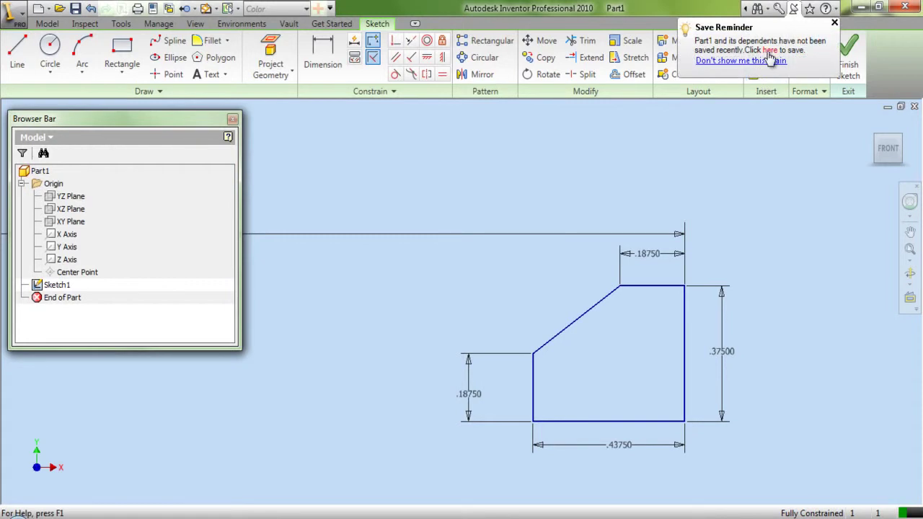
- Finish the sketch and revolve the profile with Full extents around the vertical axis to form a solid ring
left_click(849, 59)
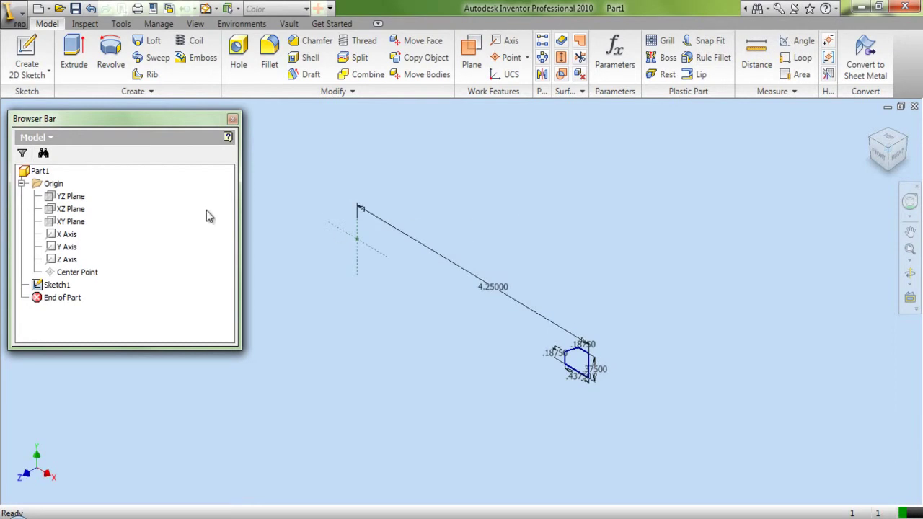
left_click(111, 54)
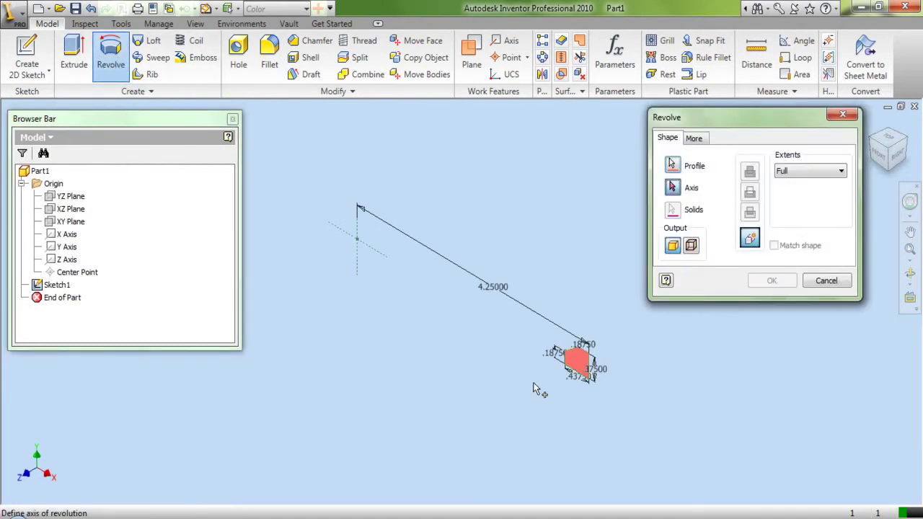
left_click(357, 253)
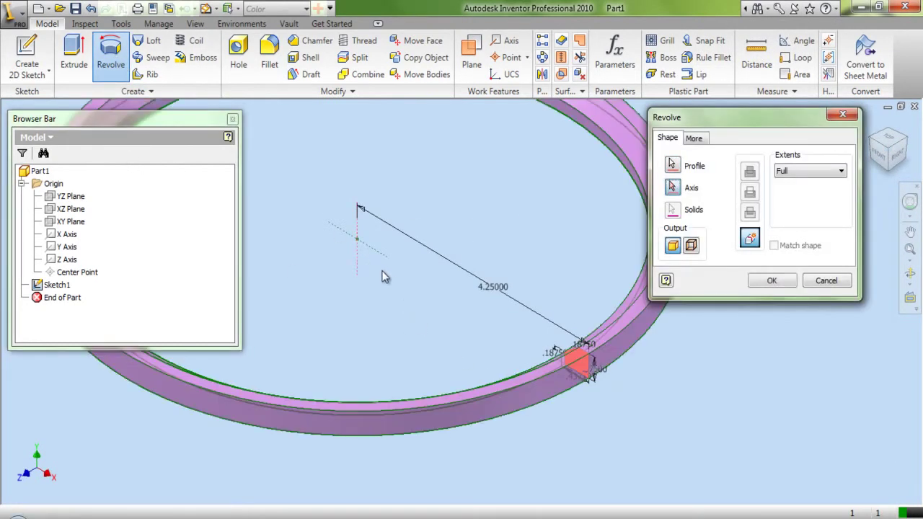
left_click(771, 281)
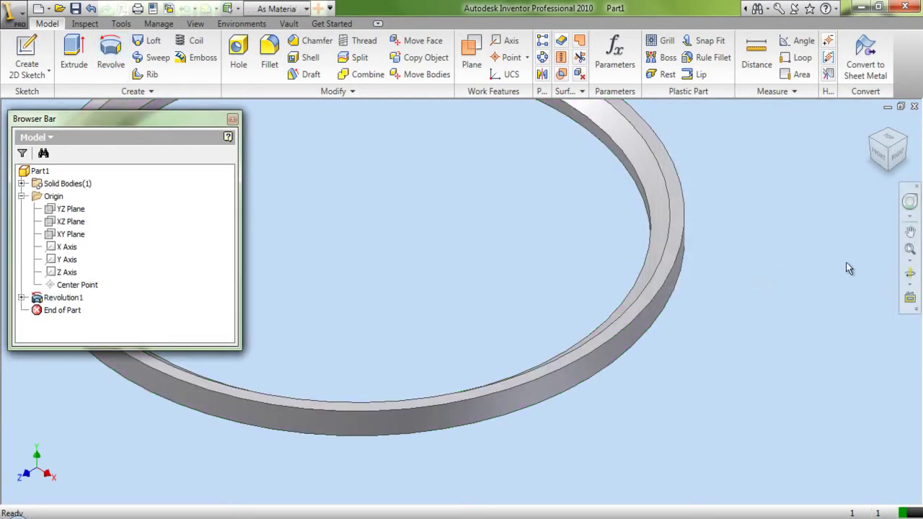
left_click(909, 248)
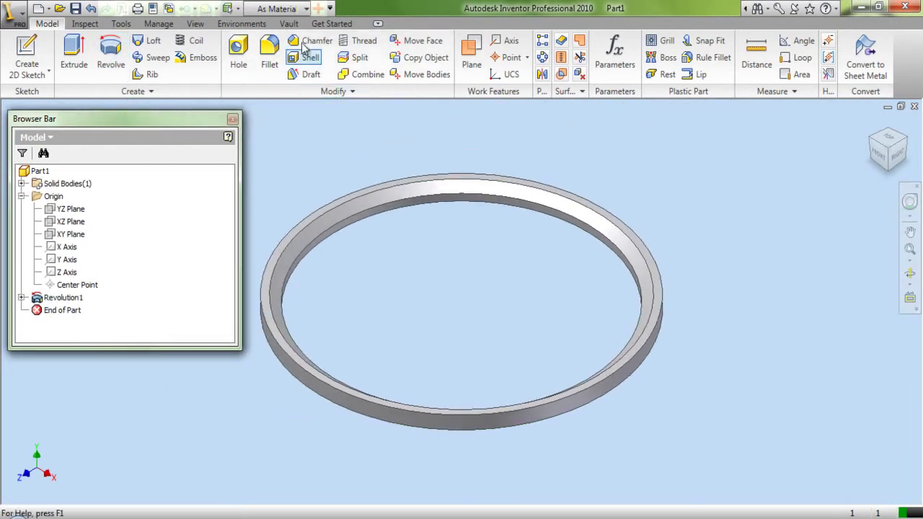
- Apply the Beige (PC) color to the ring and collapse all nodes of the model tree
left_click(304, 9)
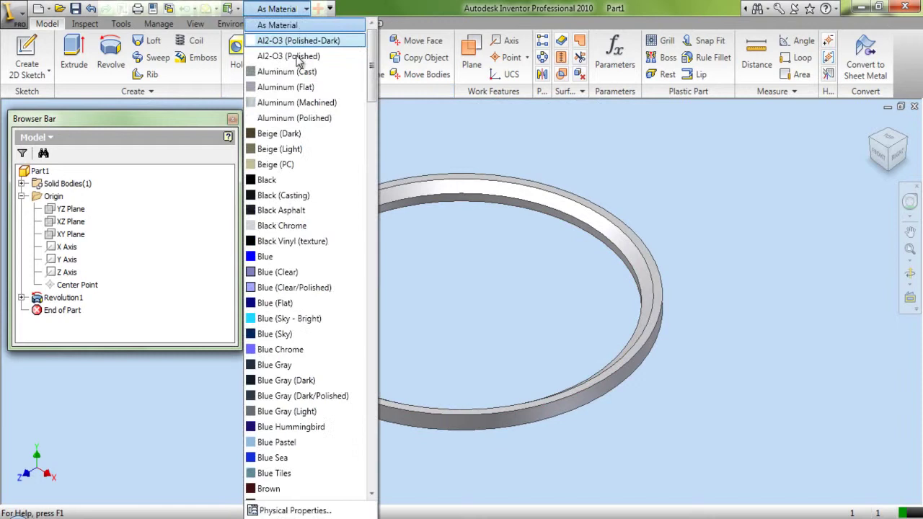
left_click(288, 175)
right_click(202, 214)
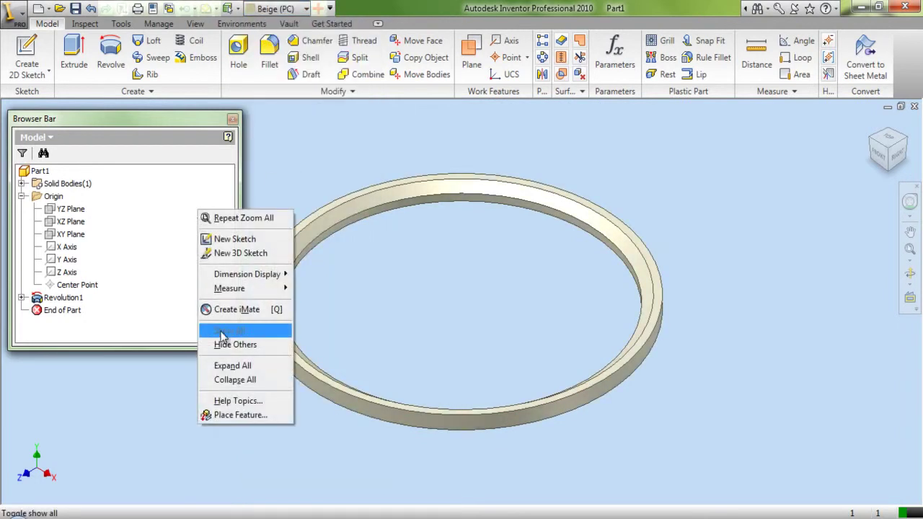
left_click(230, 380)
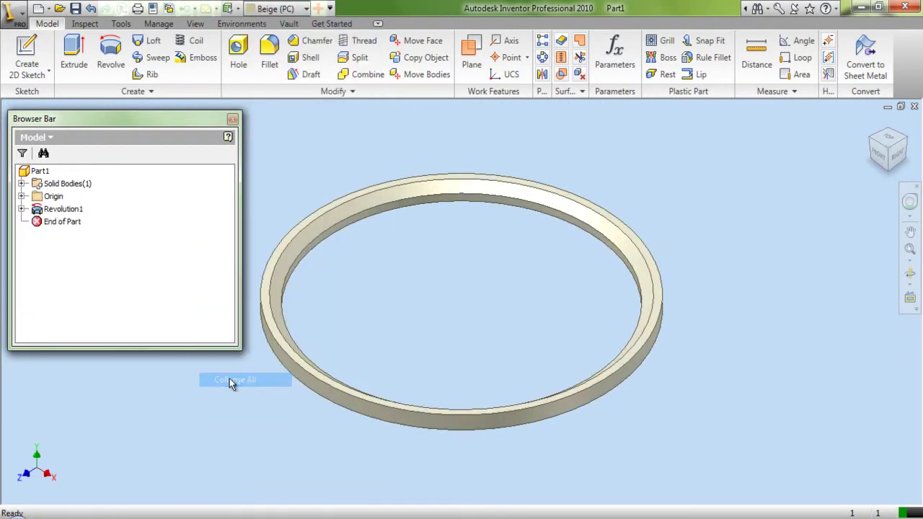
- Save the ring as Part1 in the Grating for Gas Oven folder and close the part file
left_click(75, 9)
left_click(407, 227)
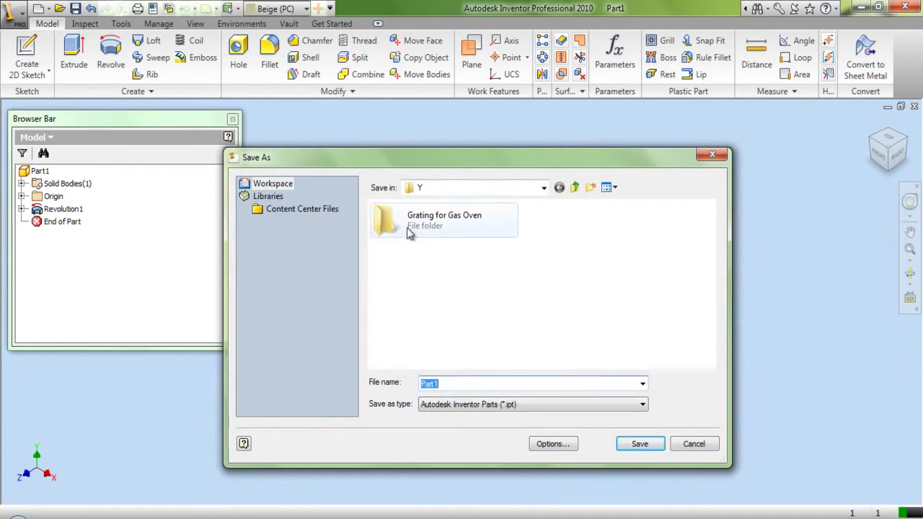
left_click(407, 227)
left_click(389, 225)
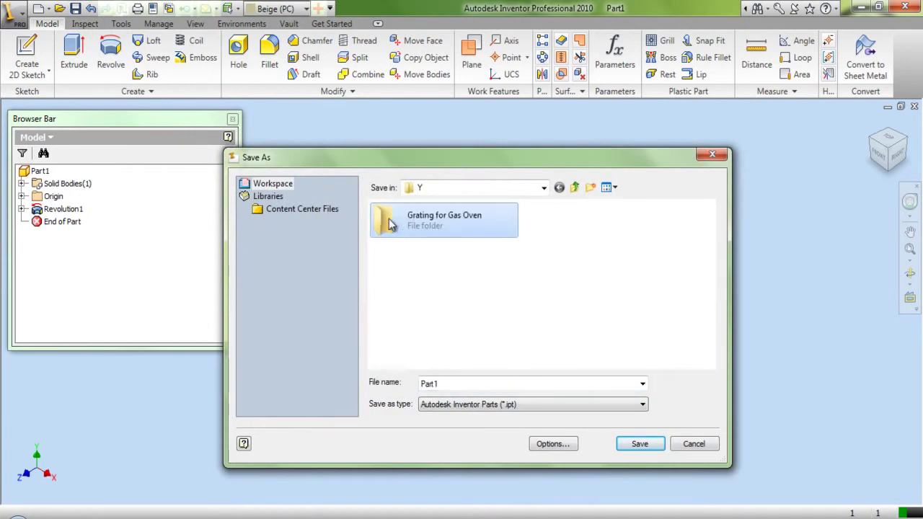
double_click(389, 225)
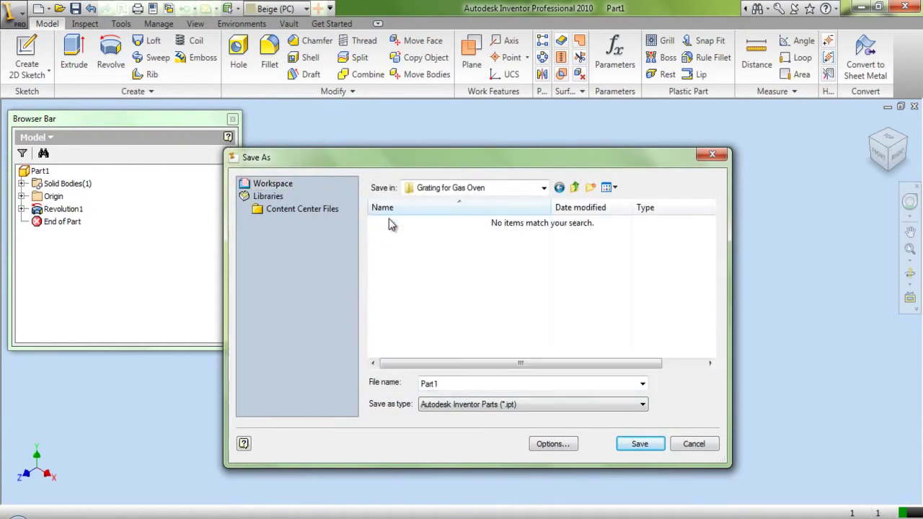
left_click(632, 445)
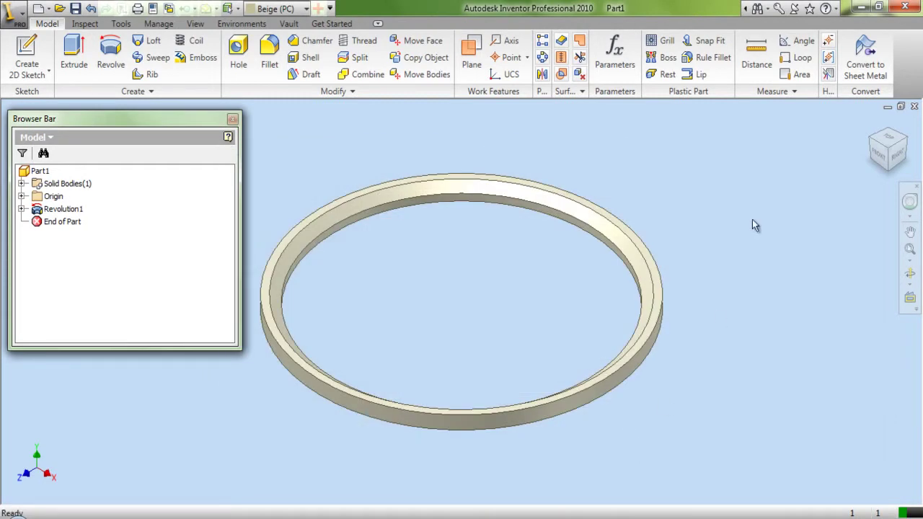
left_click(915, 106)
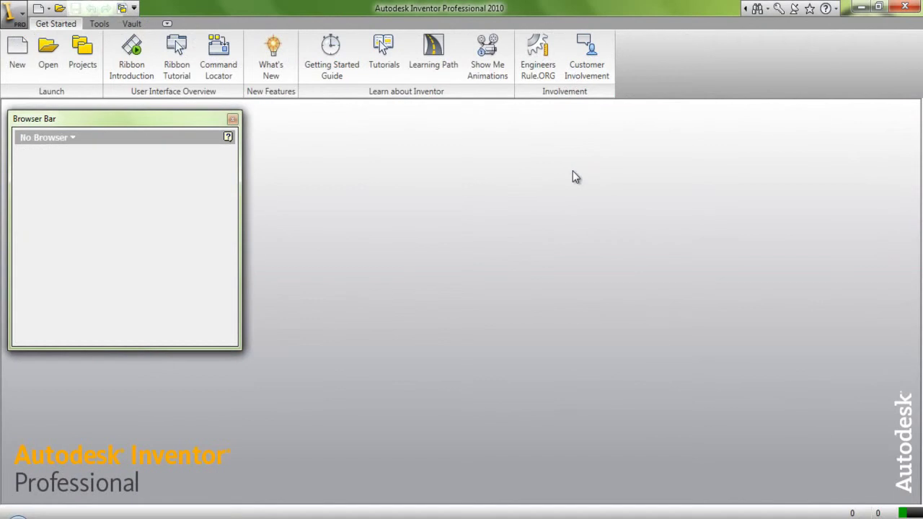
- Create a new assembly file from the default Standard.iam template
left_click(17, 56)
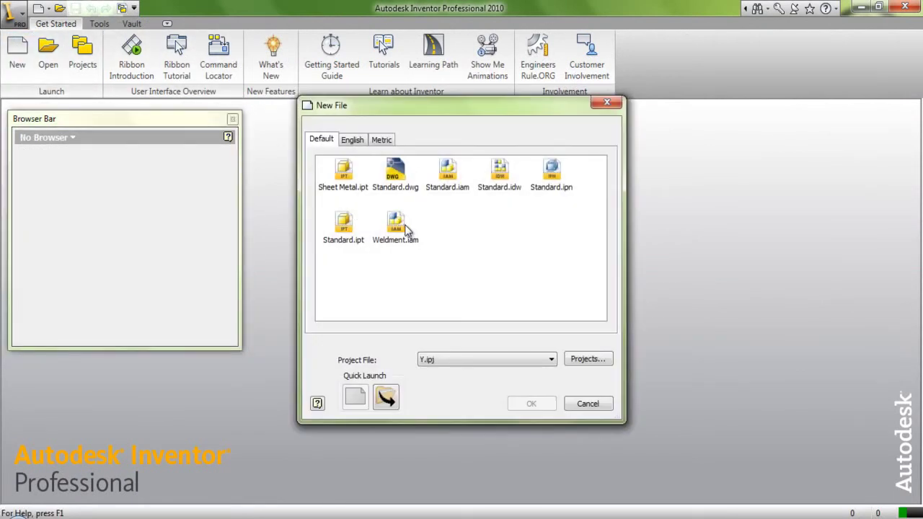
left_click(448, 174)
left_click(530, 406)
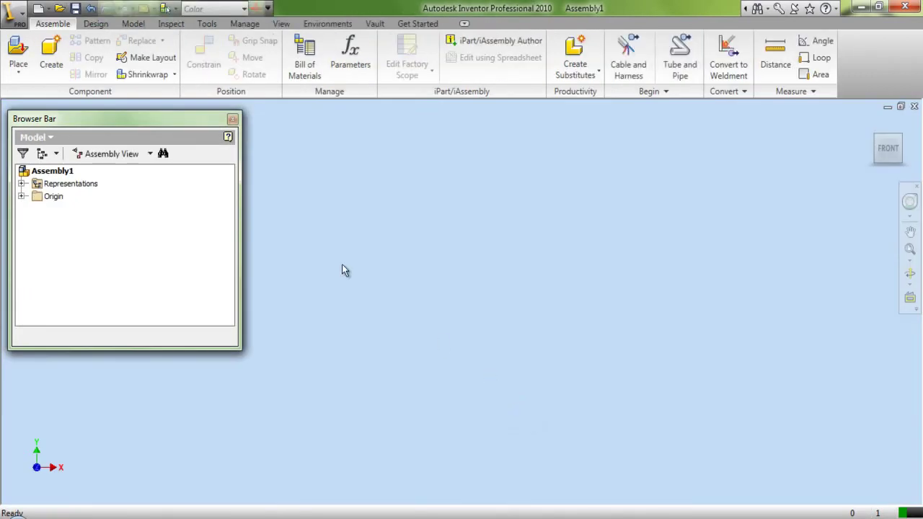
- Place a single instance of Part1 from the Grating for Gas Oven folder into the assembly
left_click(18, 54)
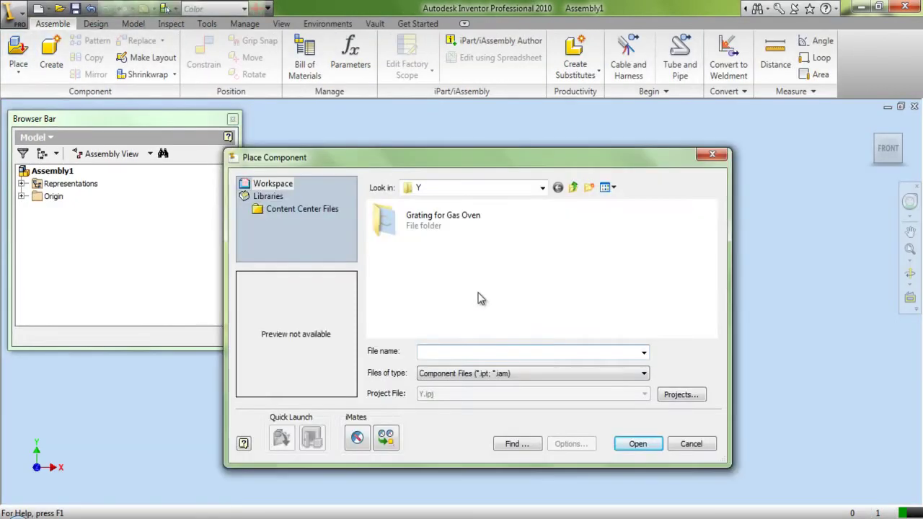
left_click(390, 227)
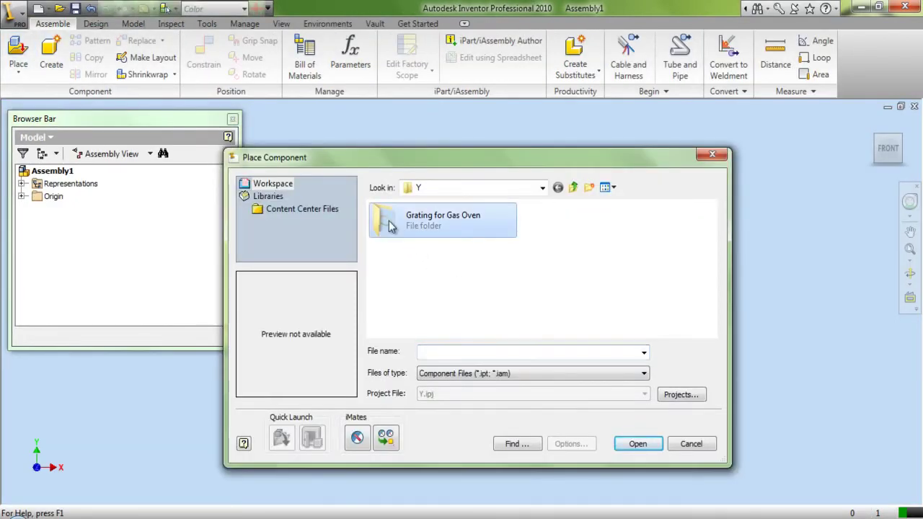
double_click(389, 226)
left_click(390, 224)
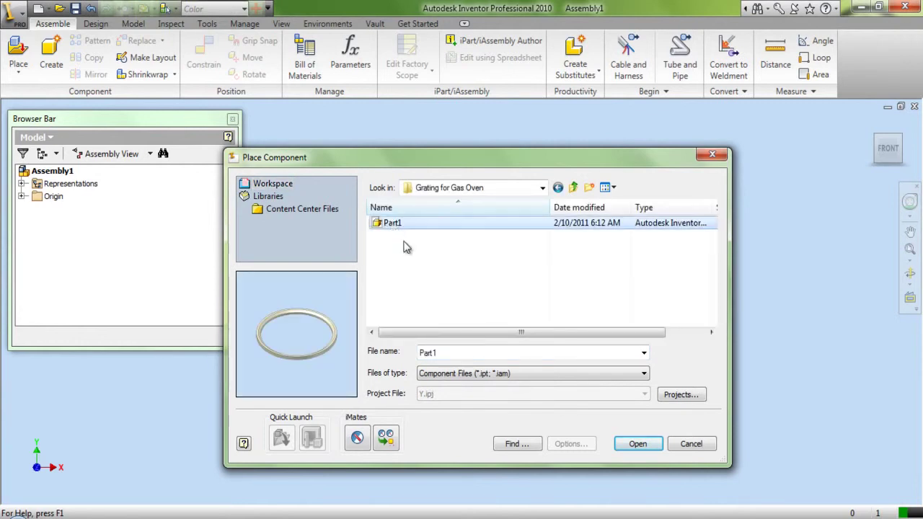
left_click(638, 444)
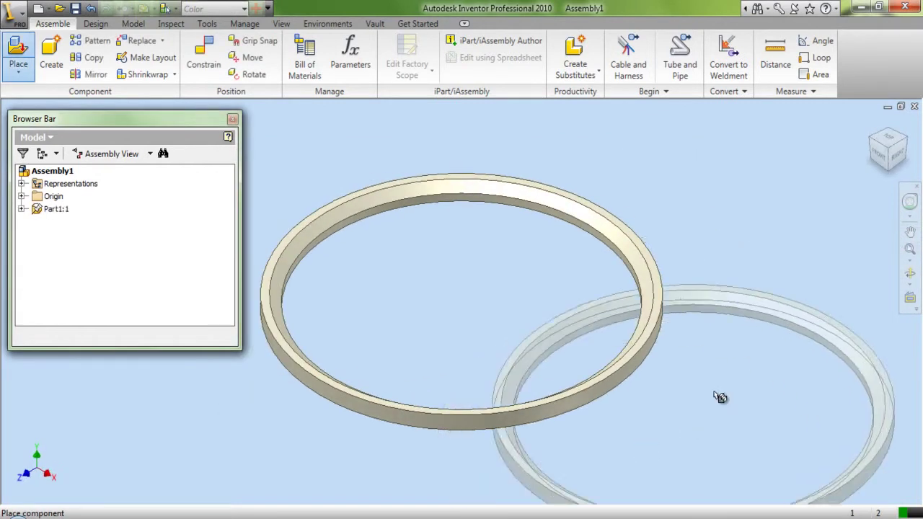
right_click(748, 327)
left_click(766, 330)
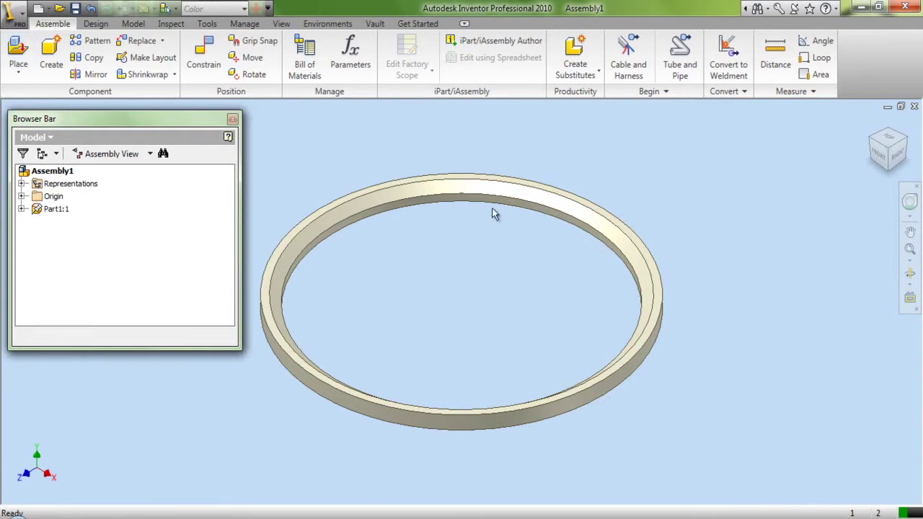
- Save the assembly as "Grating for Gas Oven" in the Grating for Gas Oven folder
key("ctrl+s")
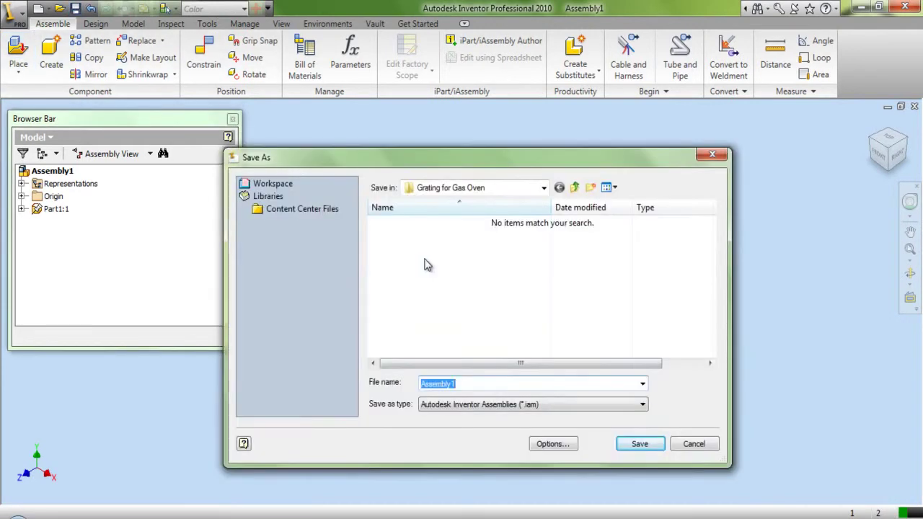
type("Grating for Gas Oven")
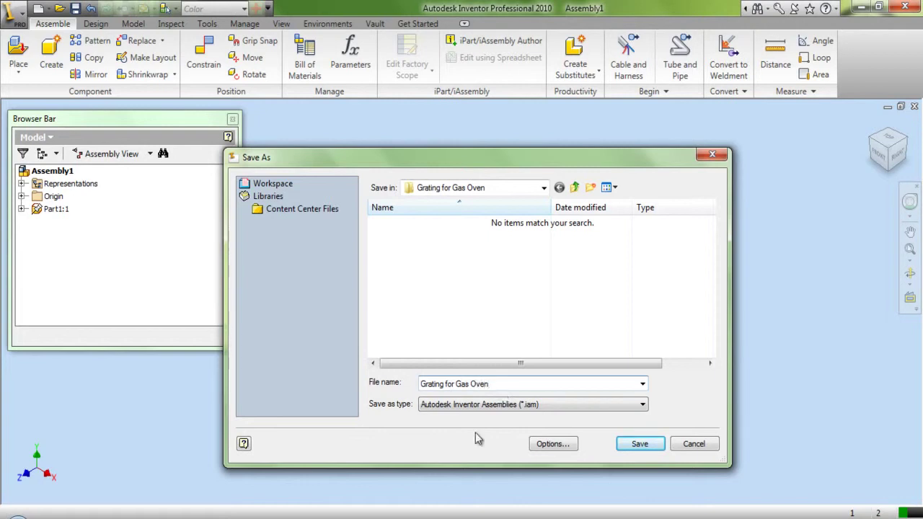
left_click(641, 444)
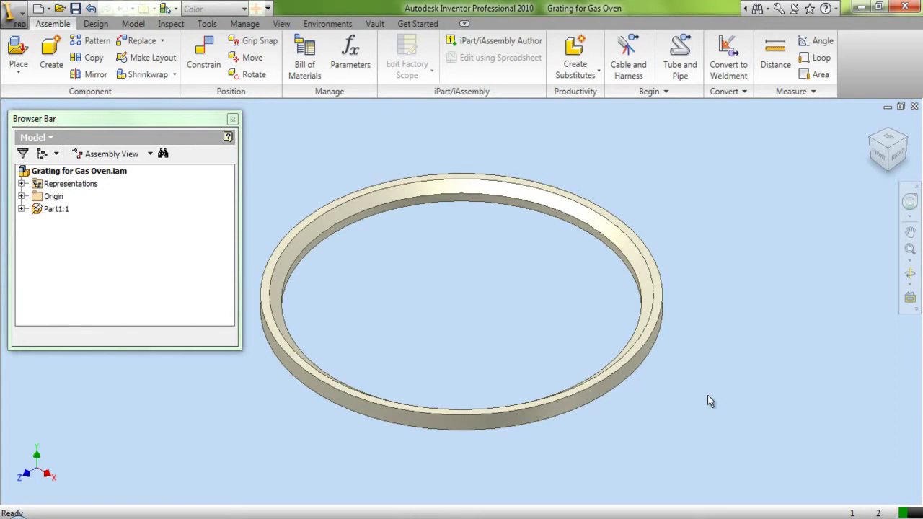
- Create an in-place component Part2 from the Standard.ipt template, with its sketch on the assembly's YZ plane
left_click(49, 57)
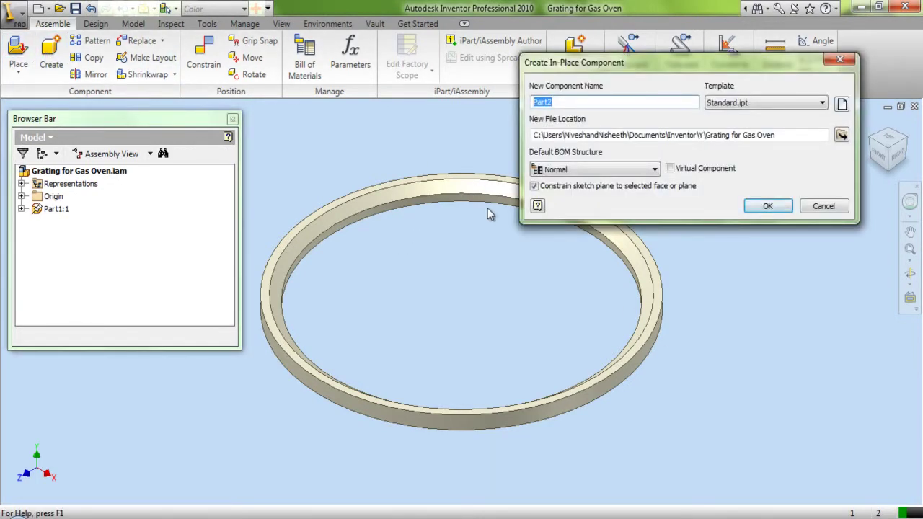
left_click(768, 206)
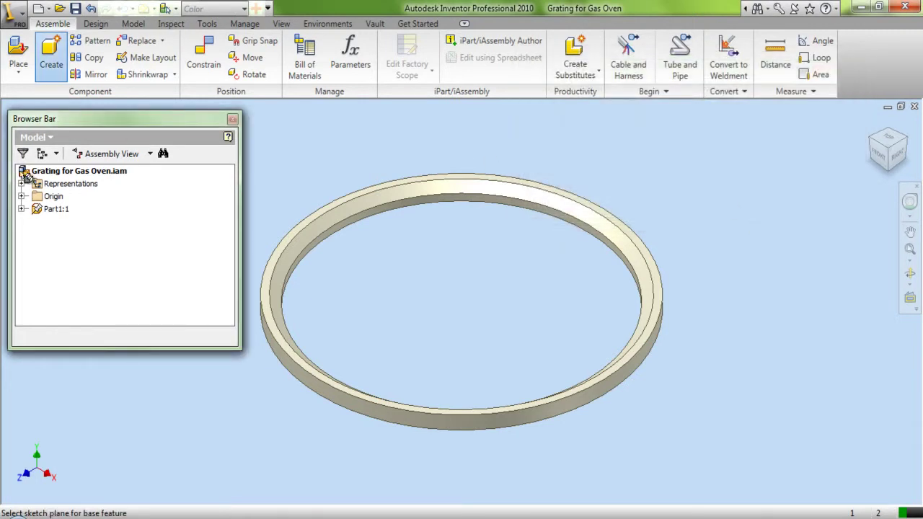
left_click(21, 196)
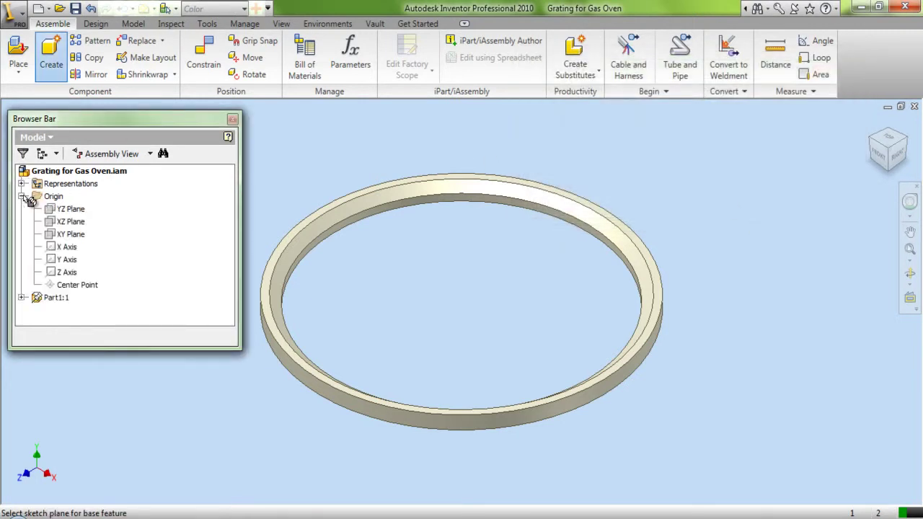
left_click(67, 212)
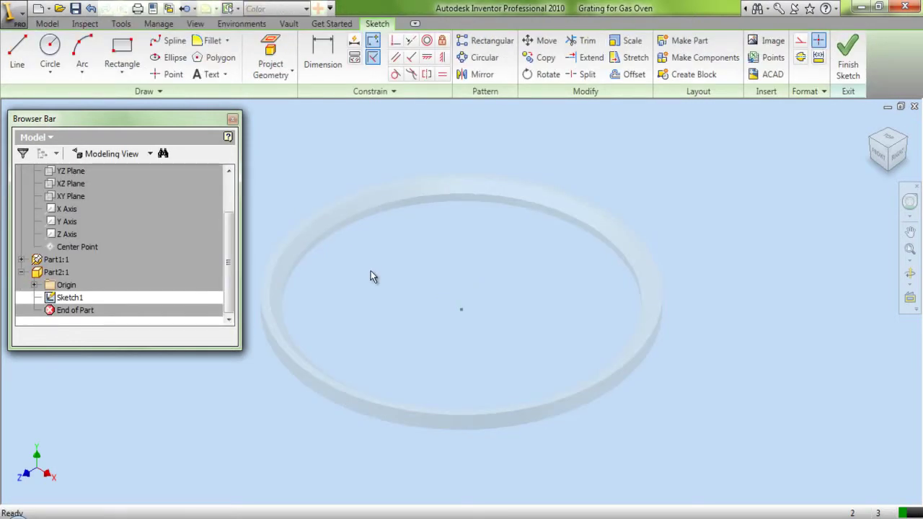
- Project the ring's cut edges onto Part2's sketch plane
left_click(291, 72)
left_click(313, 128)
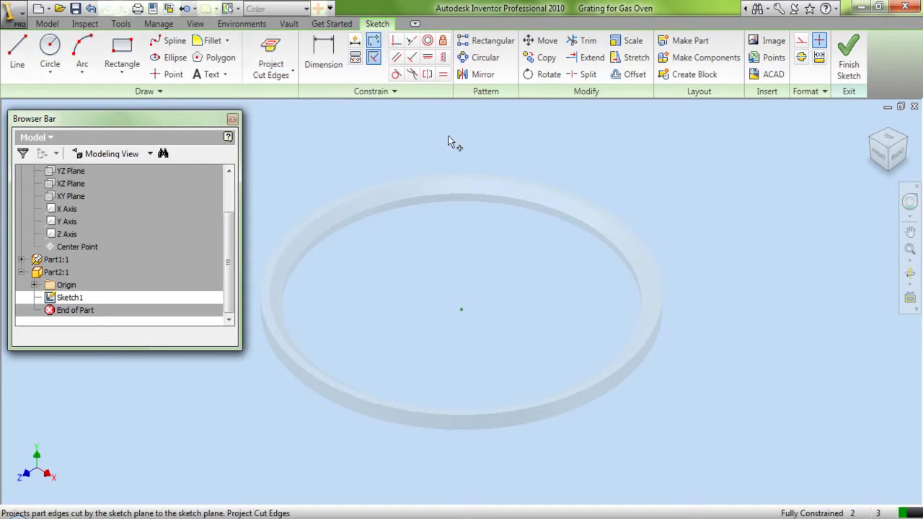
right_click(631, 158)
left_click(652, 164)
- Convert all the projected ring section lines to construction geometry and finish the sketch
left_click_drag(267, 140, 692, 463)
left_click(802, 43)
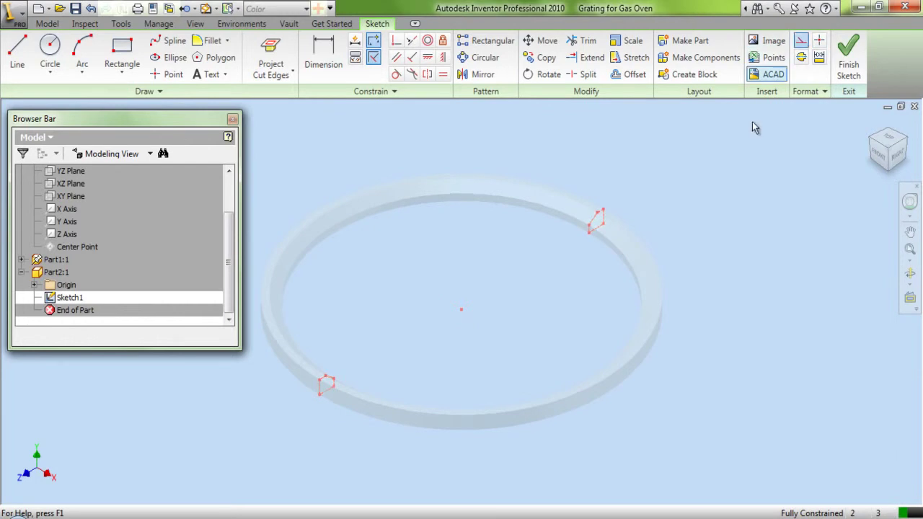
left_click(733, 171)
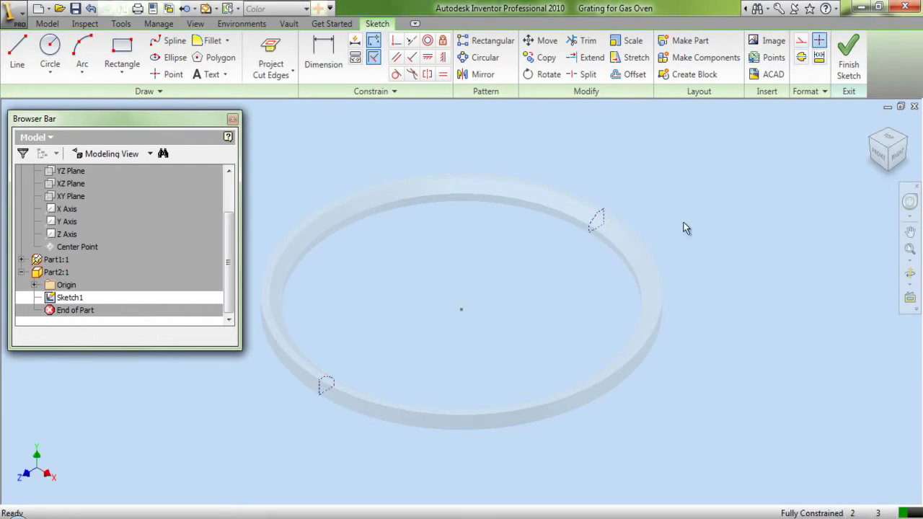
left_click(848, 57)
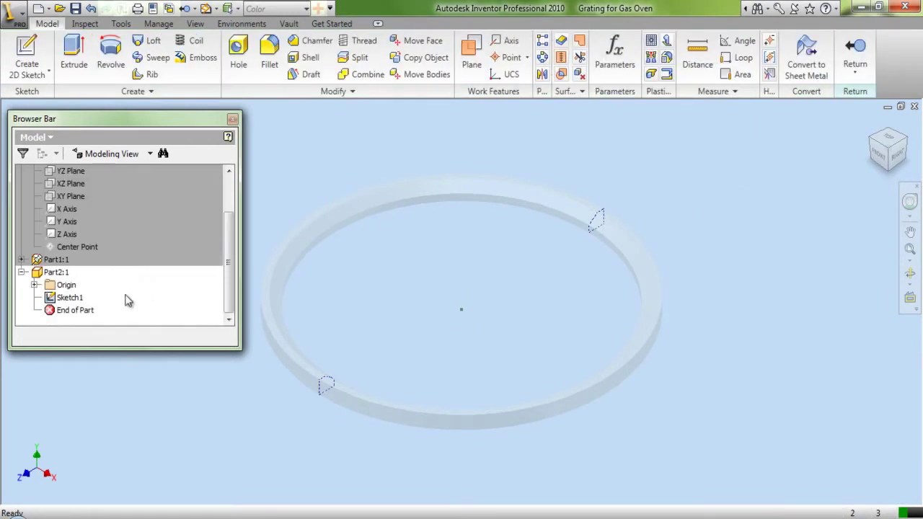
- Make Part2's origin X axis visible and return to the assembly
left_click(34, 285)
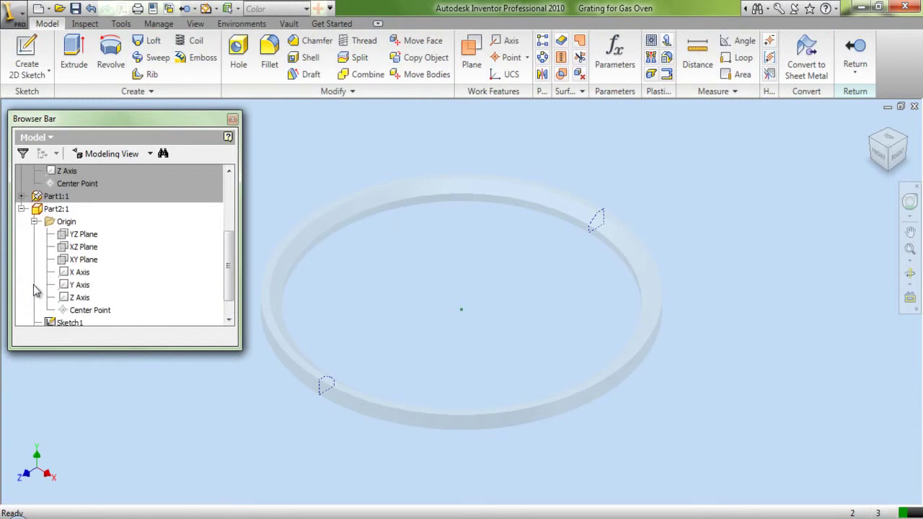
right_click(83, 274)
left_click(110, 363)
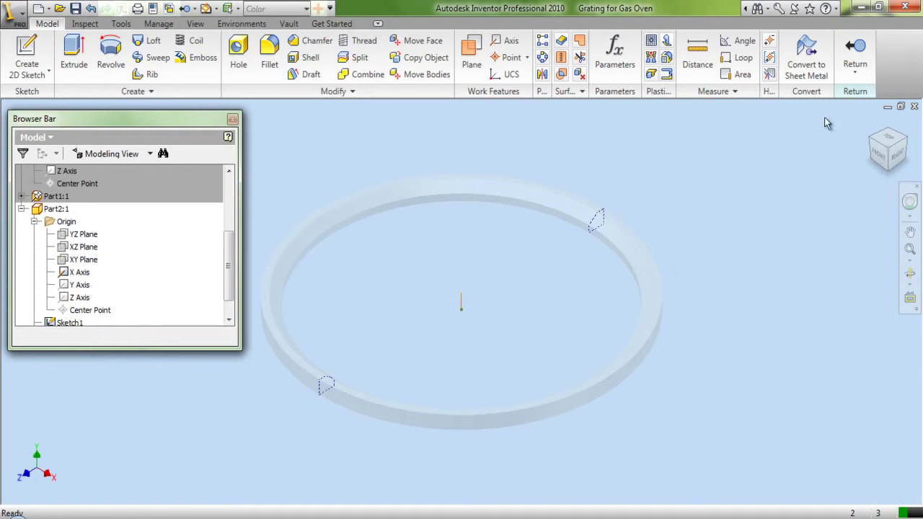
left_click(855, 54)
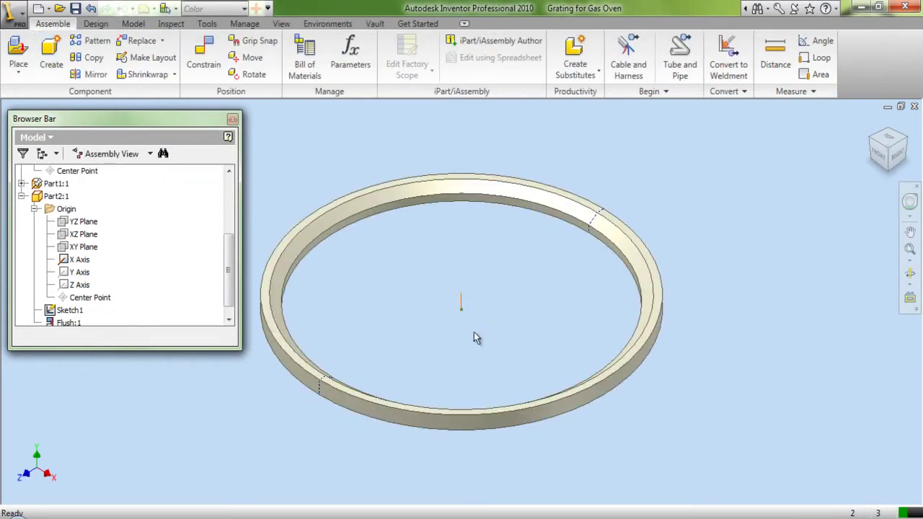
- Move Part2 away from the ring and make the assembly's origin Y axis visible
left_click_drag(464, 312, 763, 373)
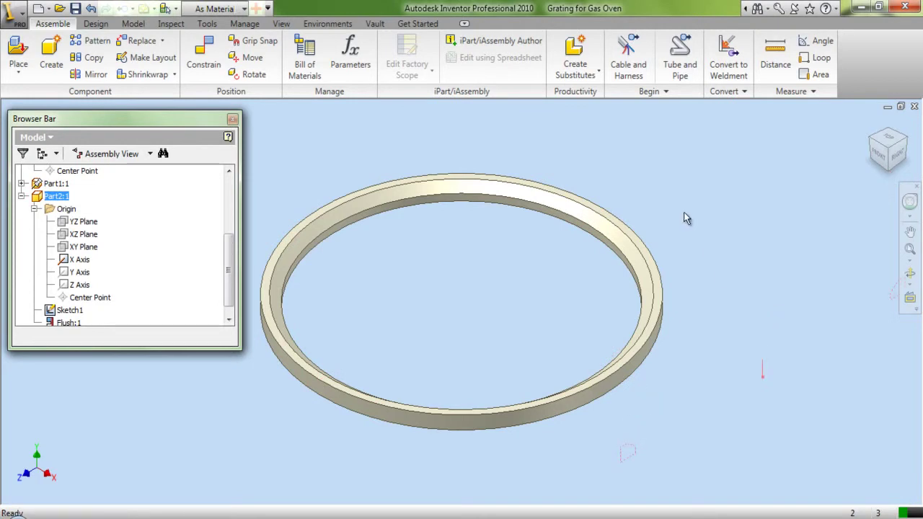
left_click(23, 197)
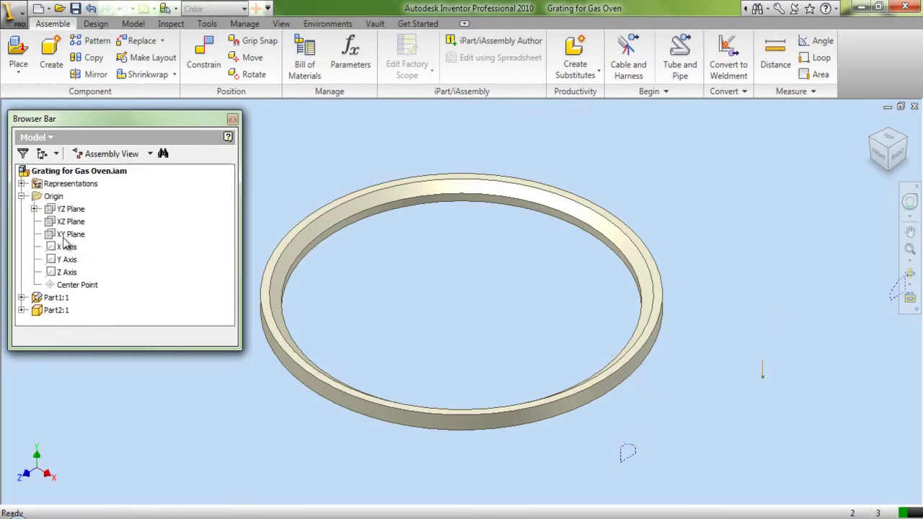
right_click(70, 268)
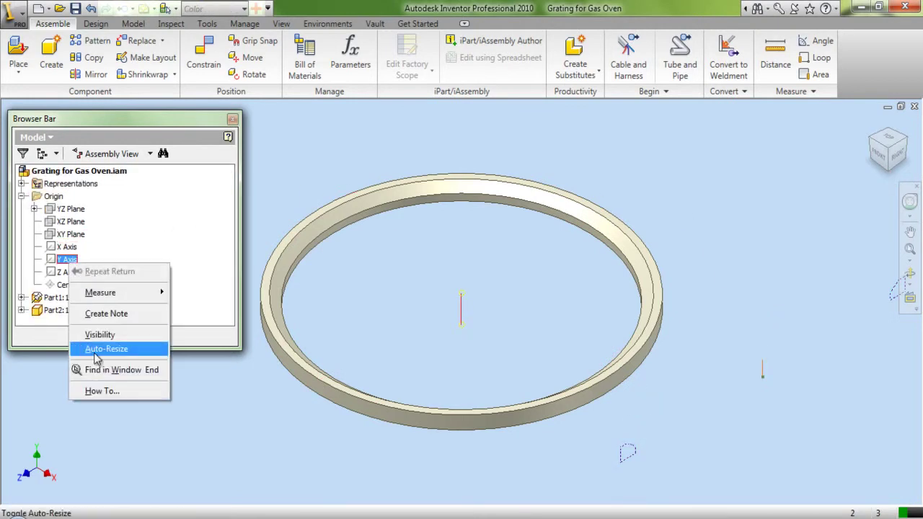
left_click(86, 334)
- Mate Part2's X axis to the assembly's Y axis with a 0.000 in offset
left_click(203, 54)
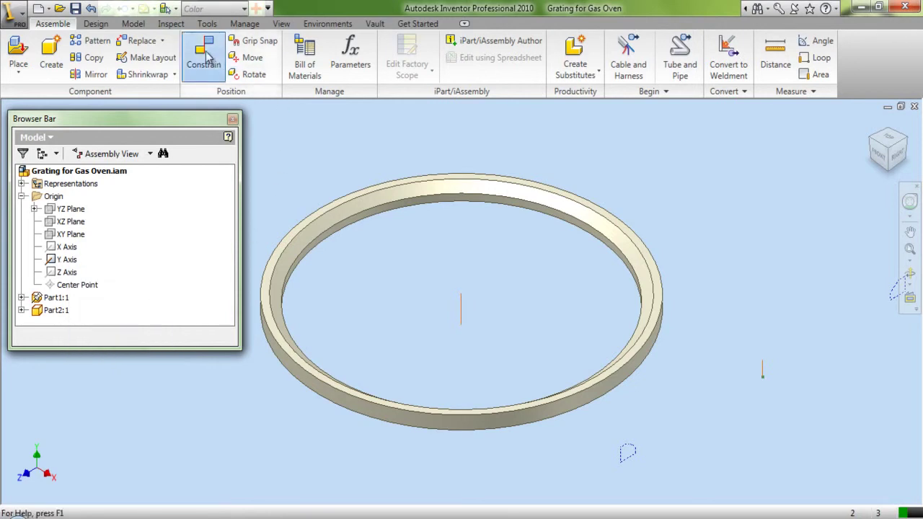
scroll(412, 319, "down", 2)
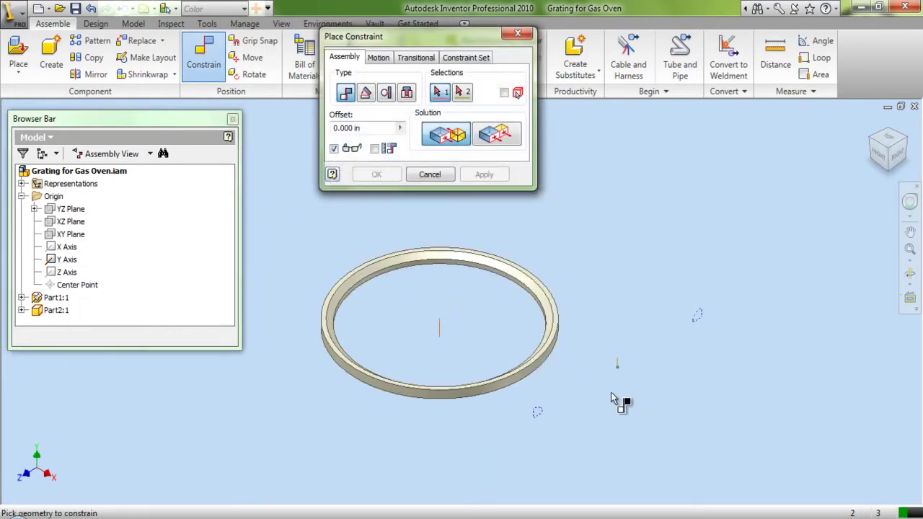
left_click(622, 366)
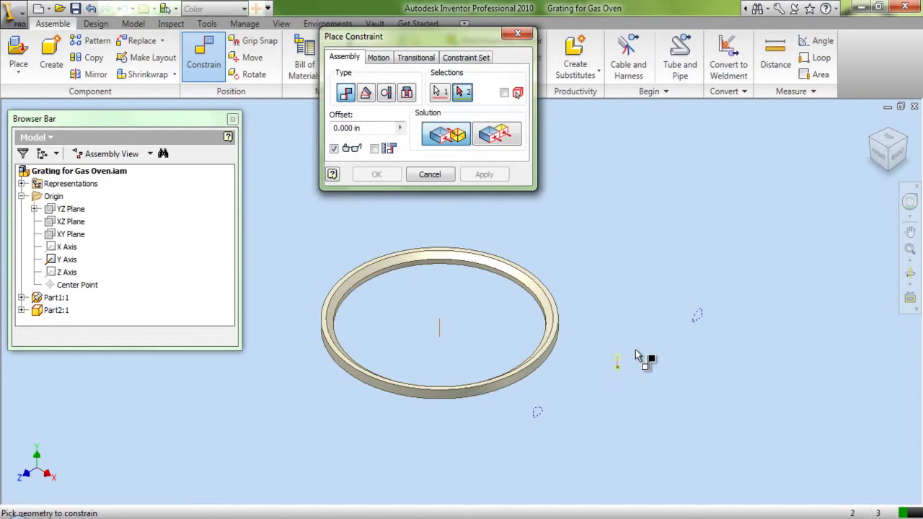
left_click(441, 332)
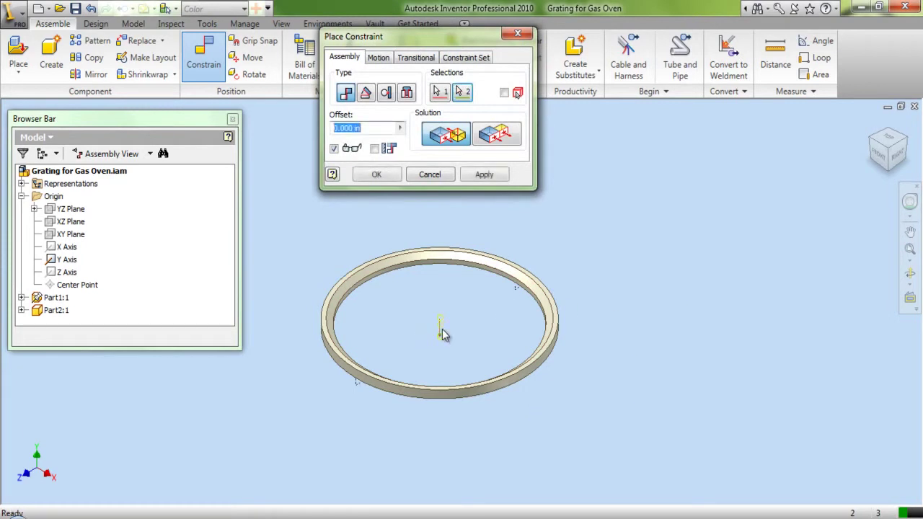
left_click(484, 174)
left_click(430, 175)
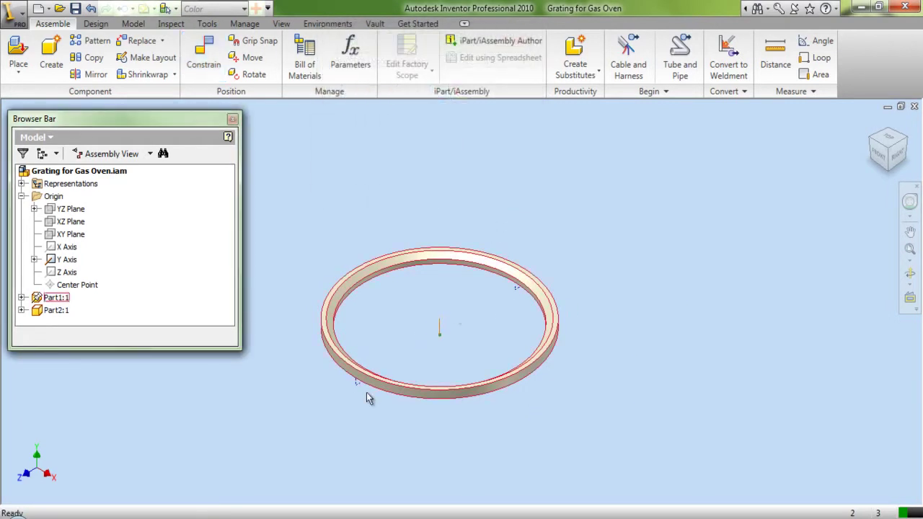
- Slide Part2 down along the mated axis, then constrain its YZ plane flush with the assembly's XZ plane at 0.000 in offset
left_click_drag(355, 386, 432, 406)
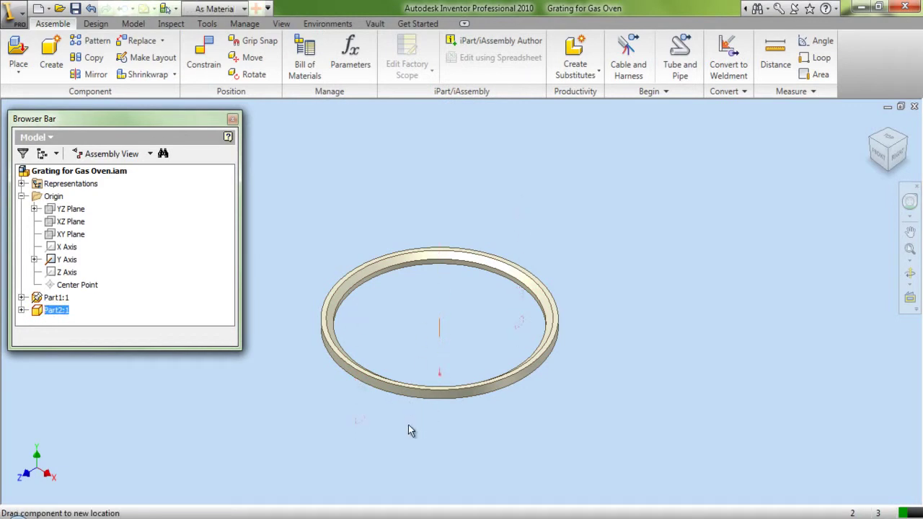
left_click(340, 256)
left_click(216, 65)
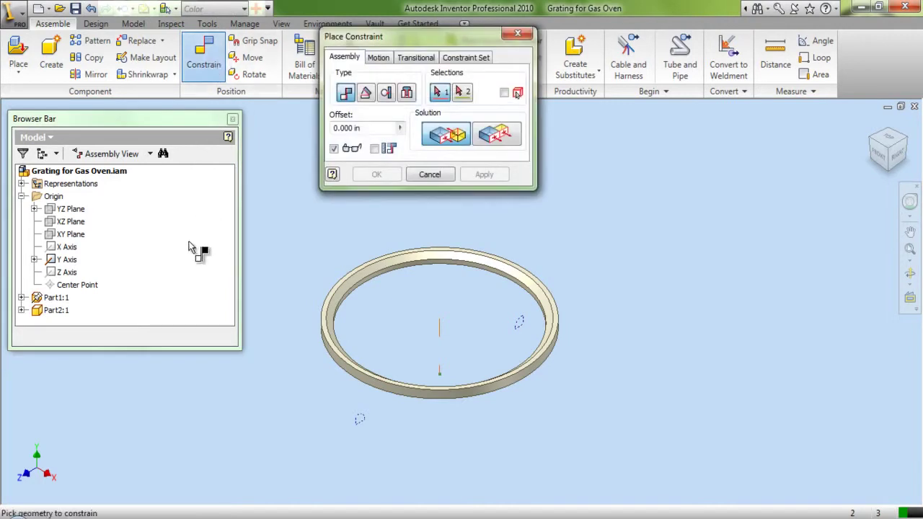
left_click(78, 224)
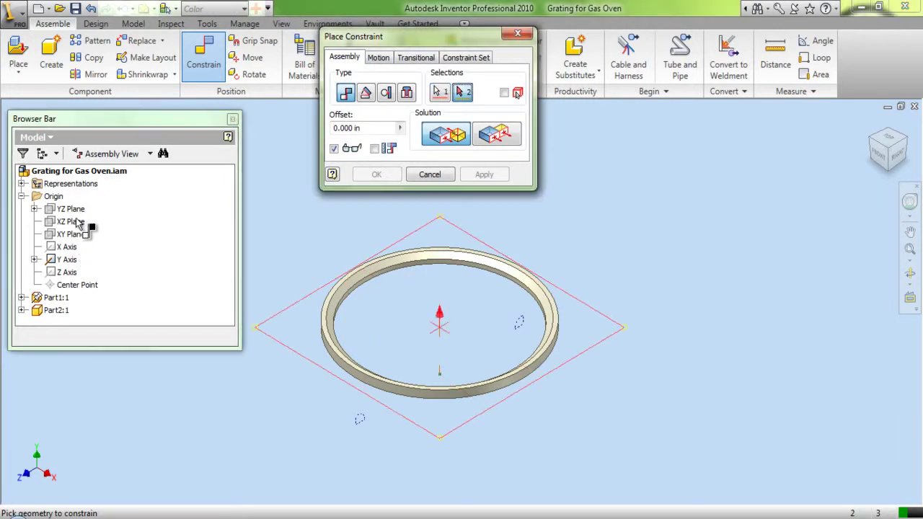
left_click(22, 310)
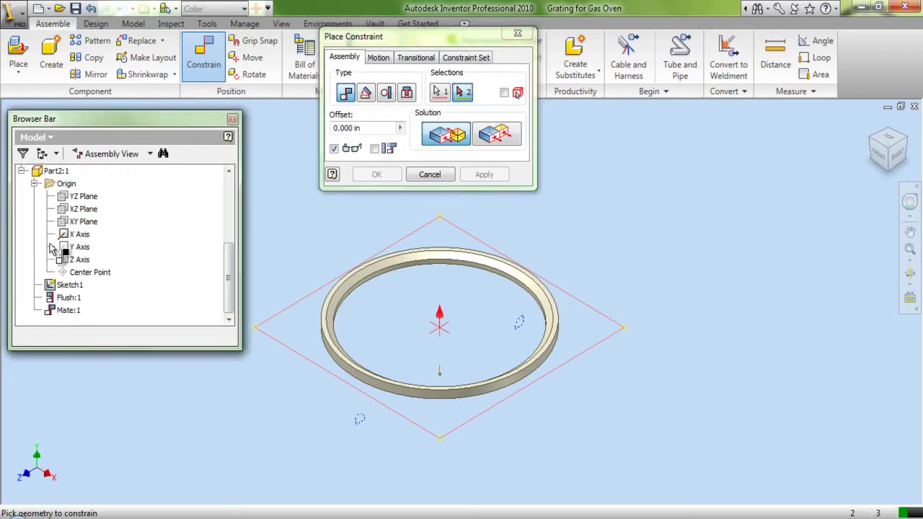
left_click(77, 202)
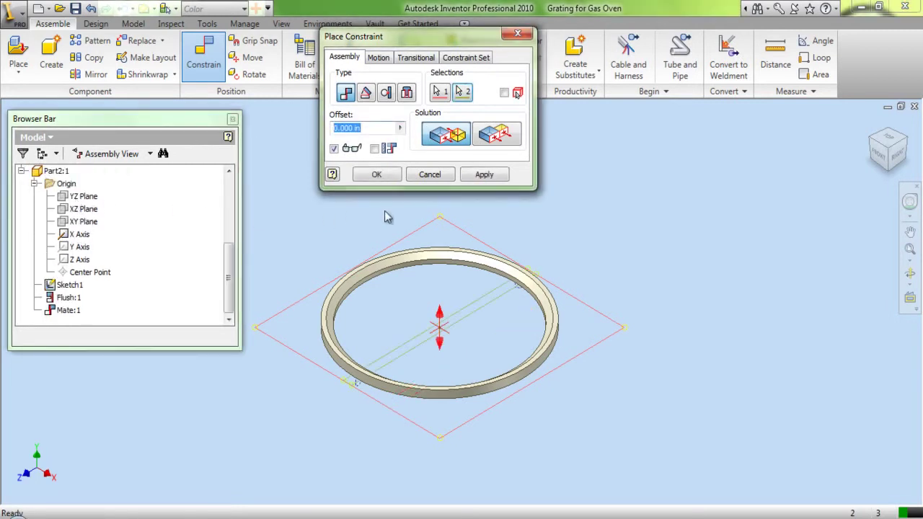
scroll(349, 386, "down", 5)
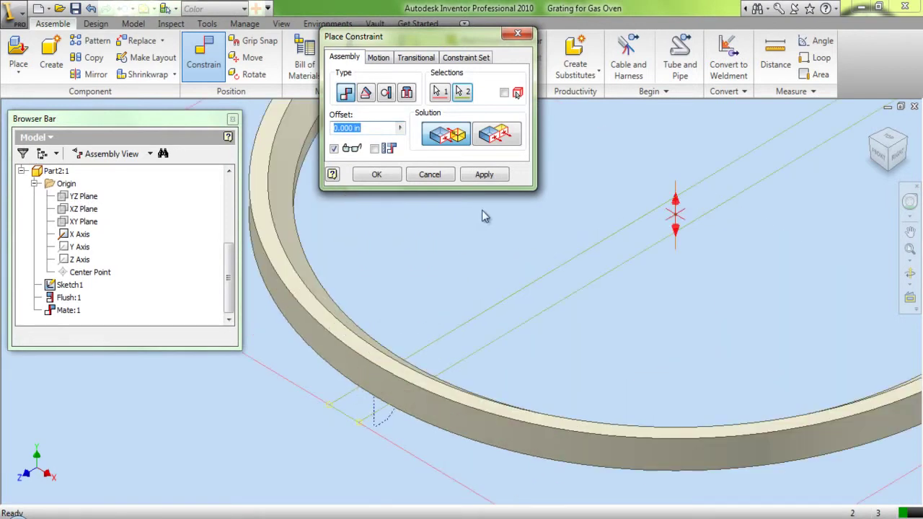
left_click(493, 141)
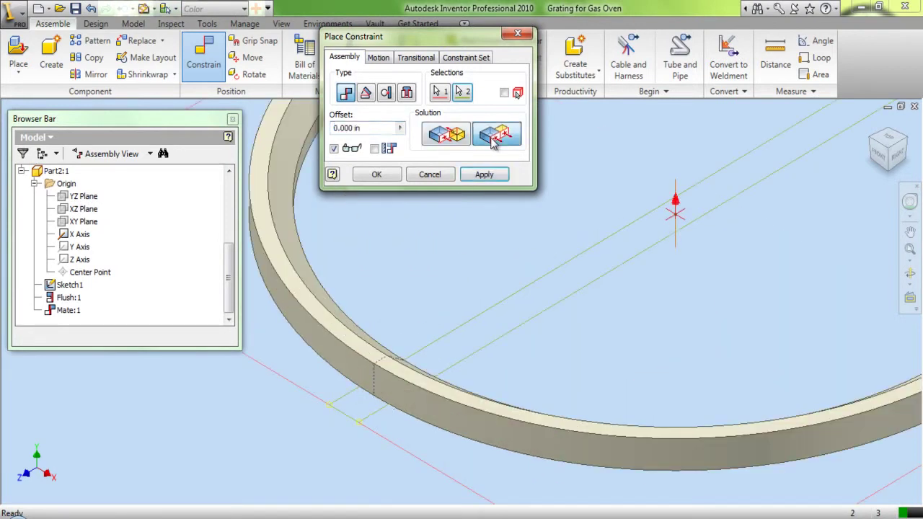
left_click(379, 173)
- Hide Part2's X axis and the assembly's Y axis
scroll(388, 422, "up", 5)
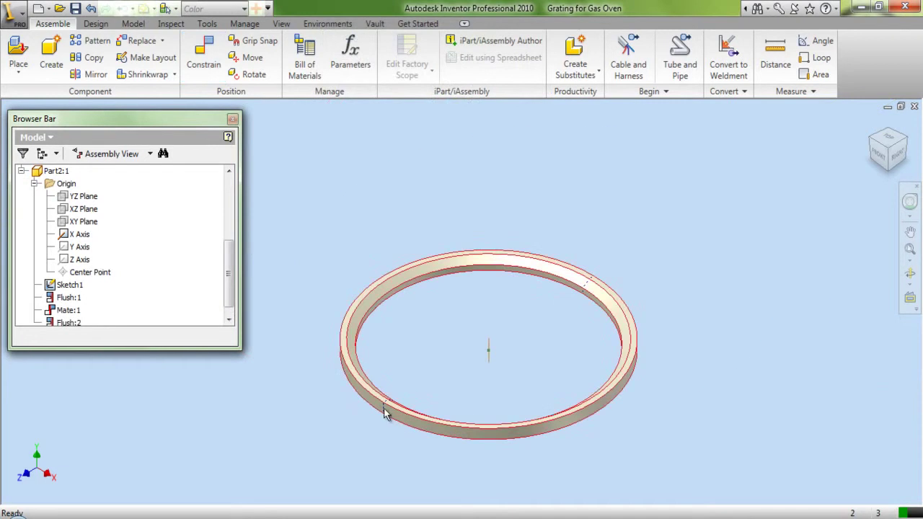
right_click(83, 234)
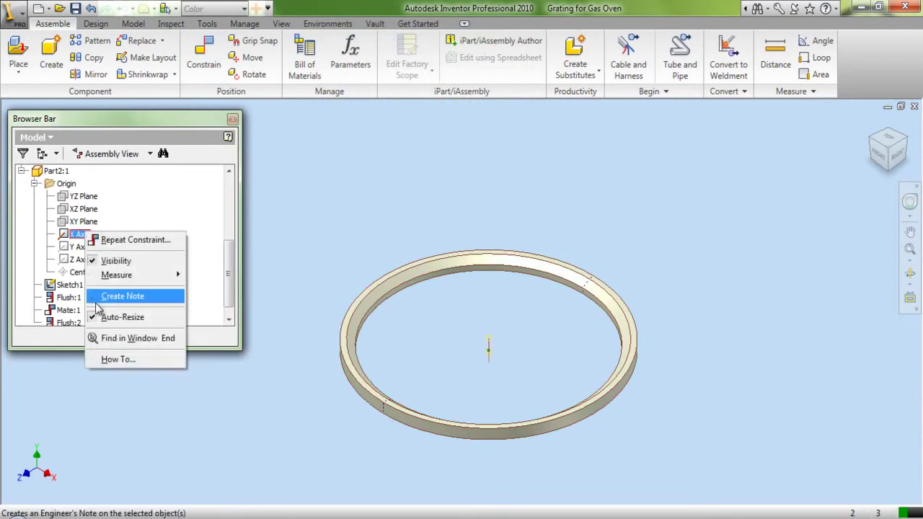
left_click(108, 260)
scroll(106, 267, "down", 1)
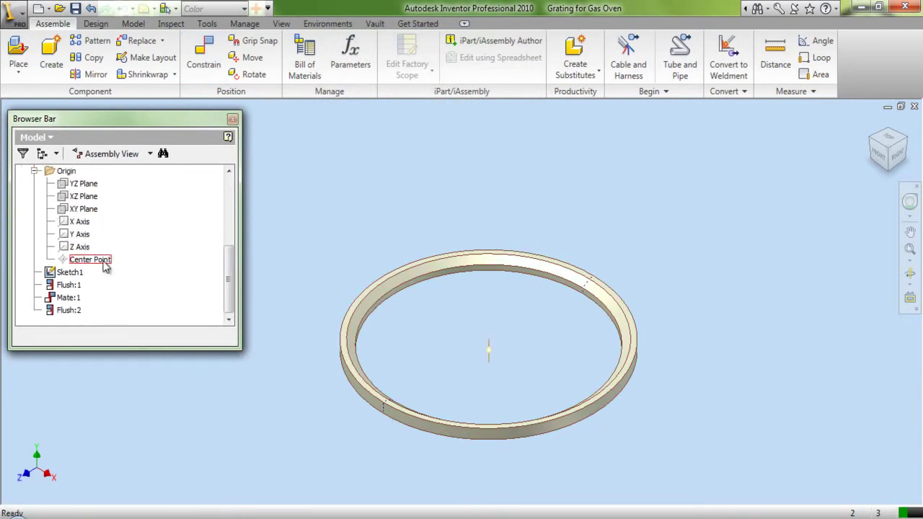
scroll(60, 245, "up", 5)
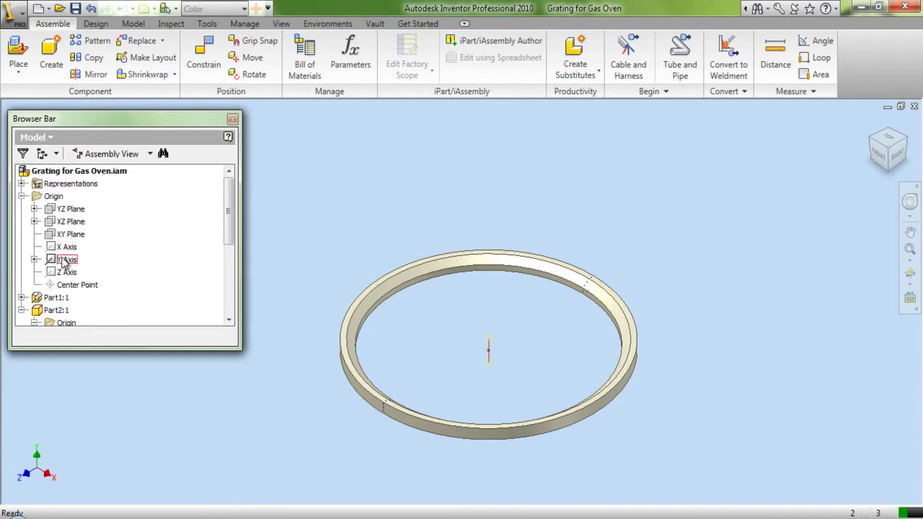
right_click(65, 259)
left_click(94, 329)
scroll(376, 381, "up", 3)
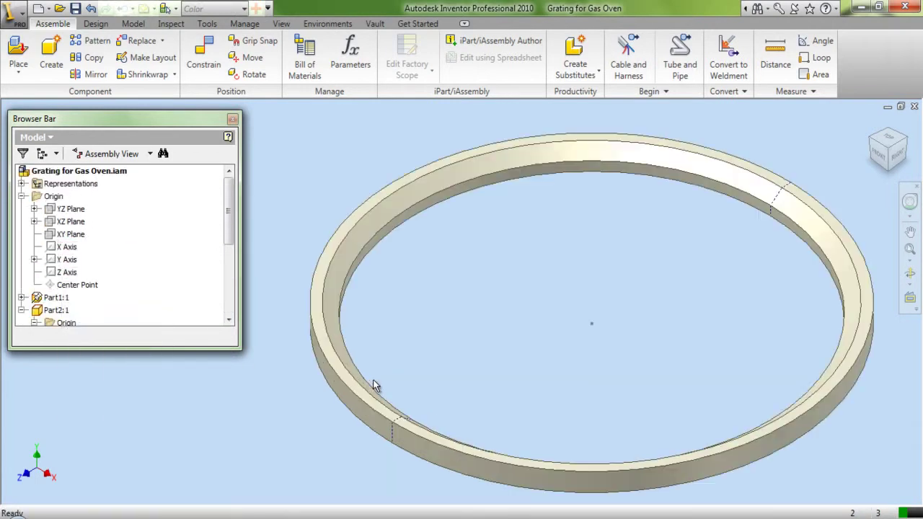
left_click(282, 24)
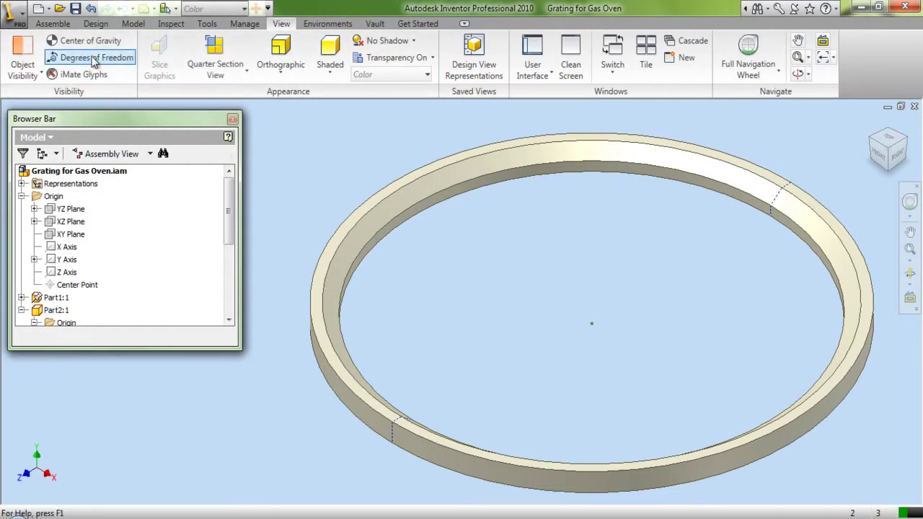
left_click(53, 24)
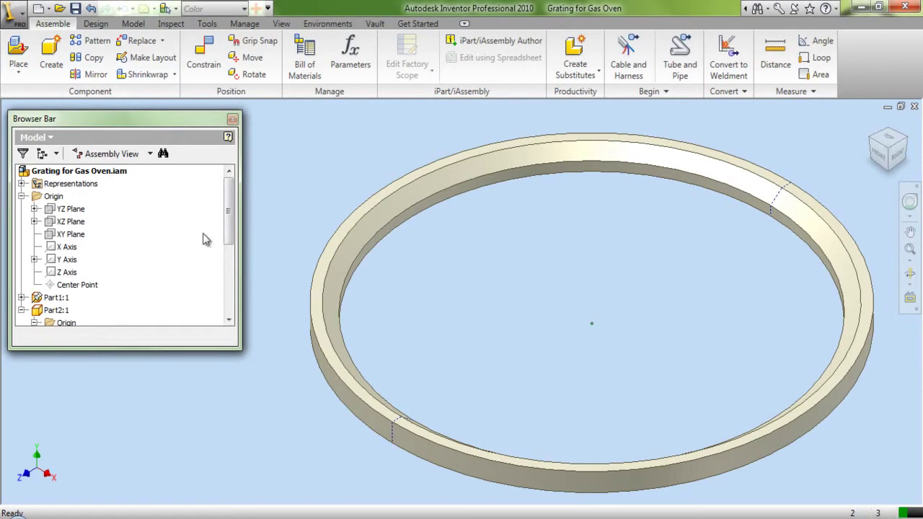
- Collapse the whole model browser tree and save the assembly together with Part2
right_click(140, 266)
left_click(180, 489)
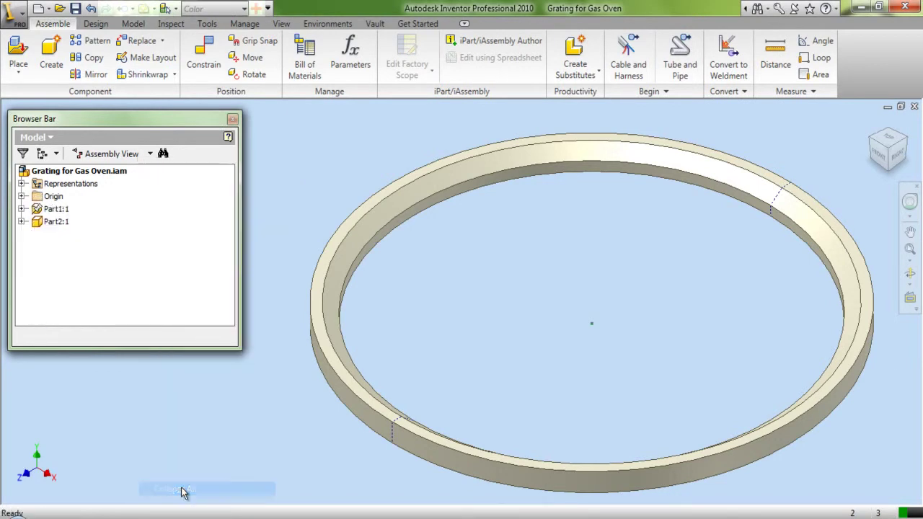
left_click(75, 8)
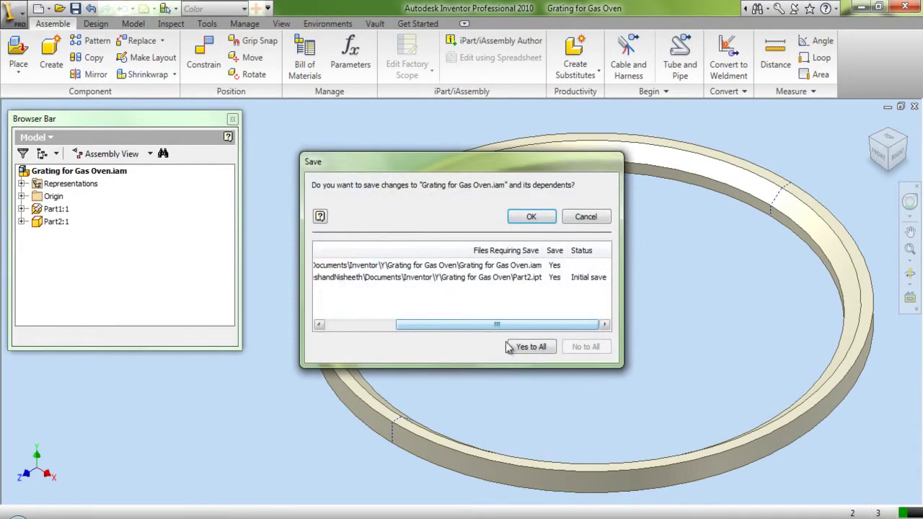
left_click(531, 219)
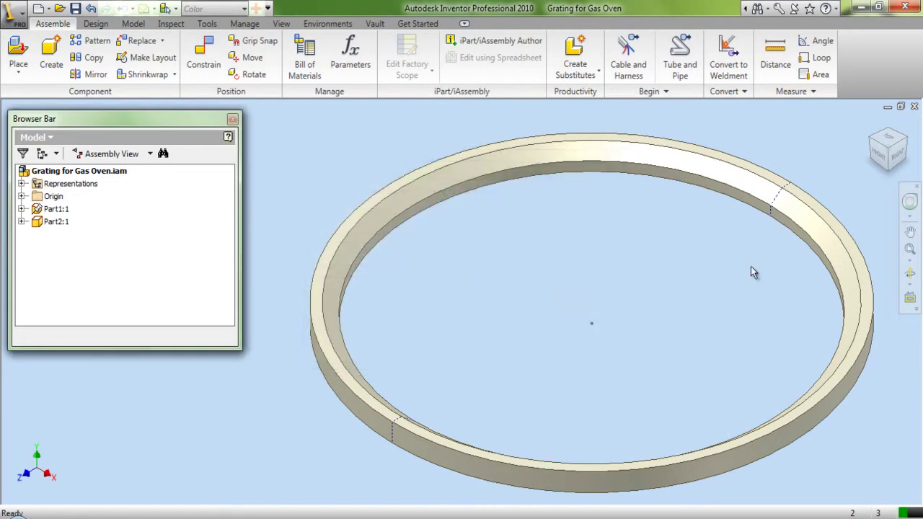
- Open Part2 for in-place editing and make its XZ plane visible
left_click(910, 249)
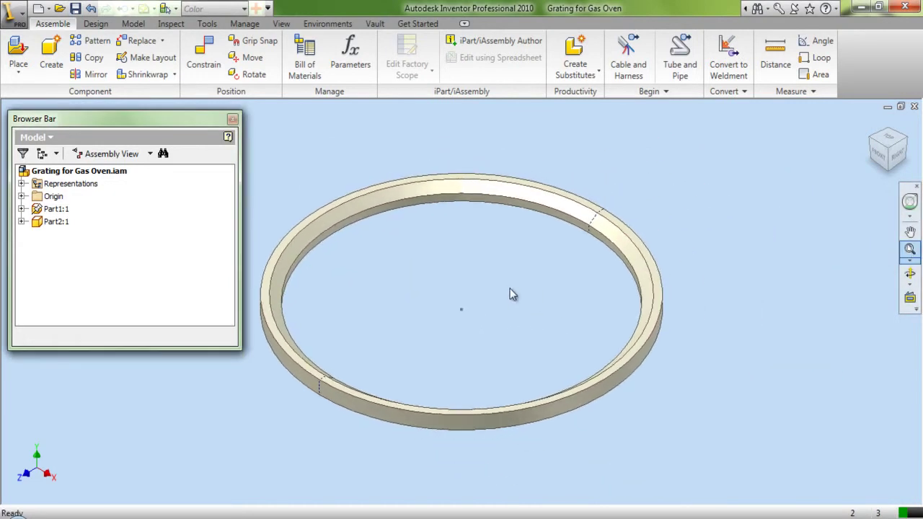
right_click(38, 225)
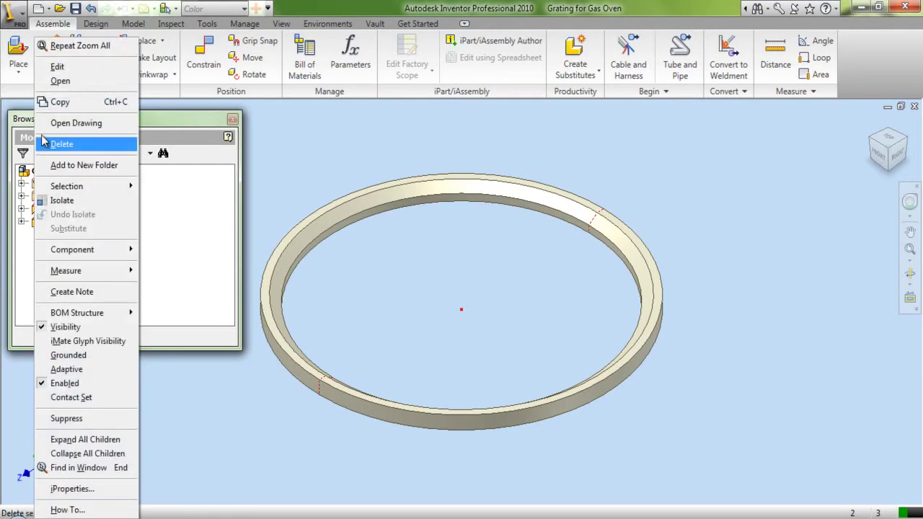
left_click(58, 68)
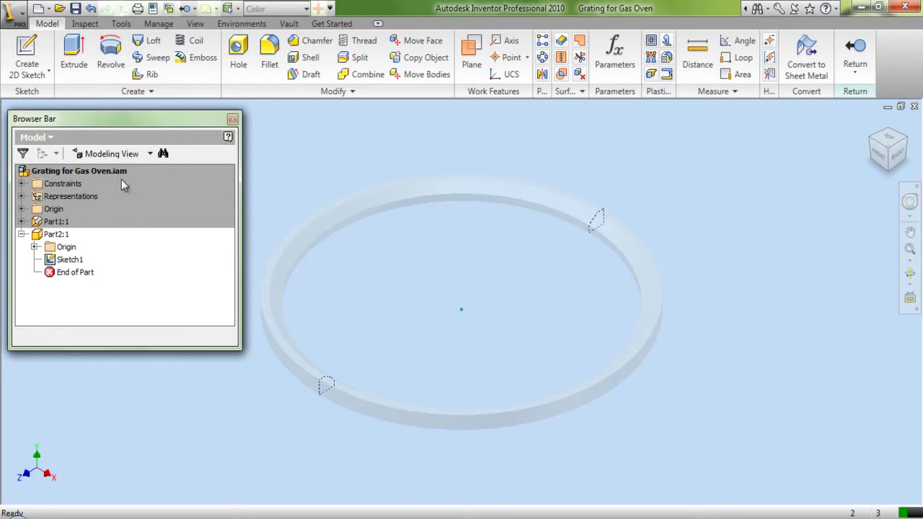
left_click(34, 247)
left_click(74, 247)
right_click(72, 248)
left_click(104, 351)
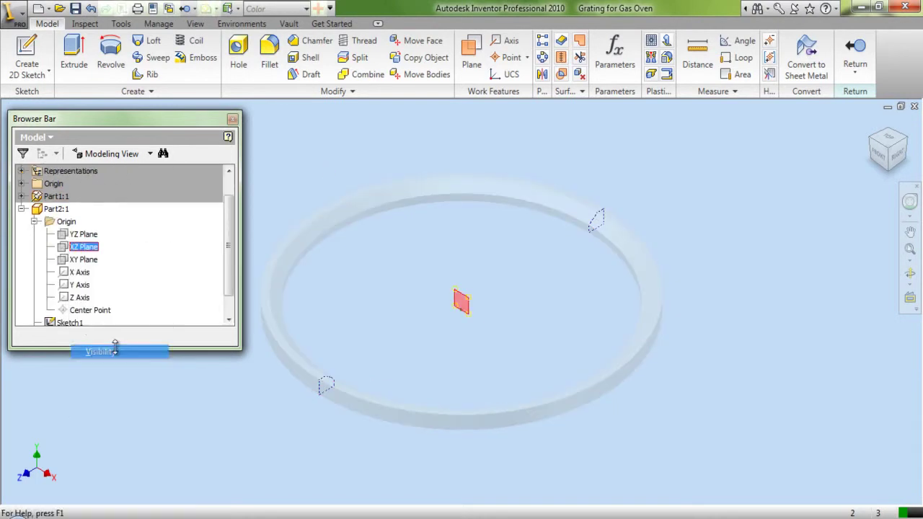
- Create a work plane offset -1.875 in from Part2's XZ plane, then hide the XZ plane
left_click(472, 52)
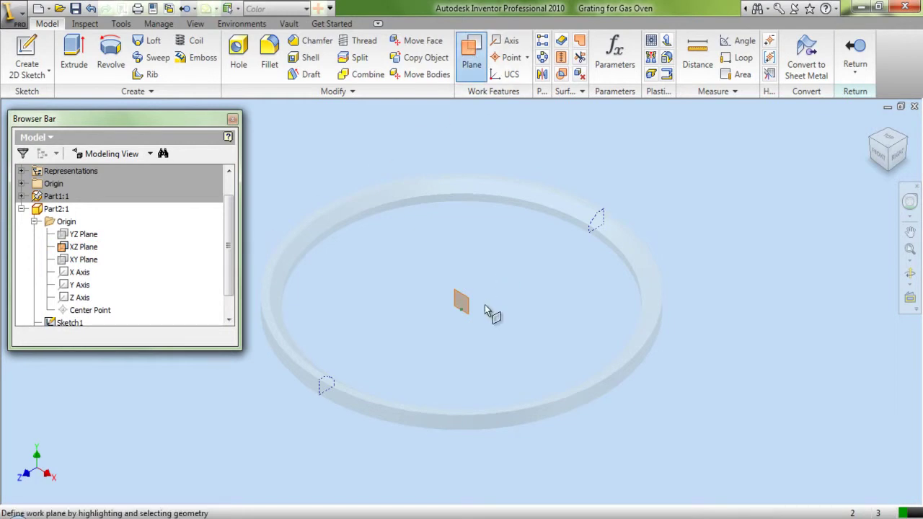
scroll(494, 313, "up", 3)
left_click_drag(451, 315, 525, 284)
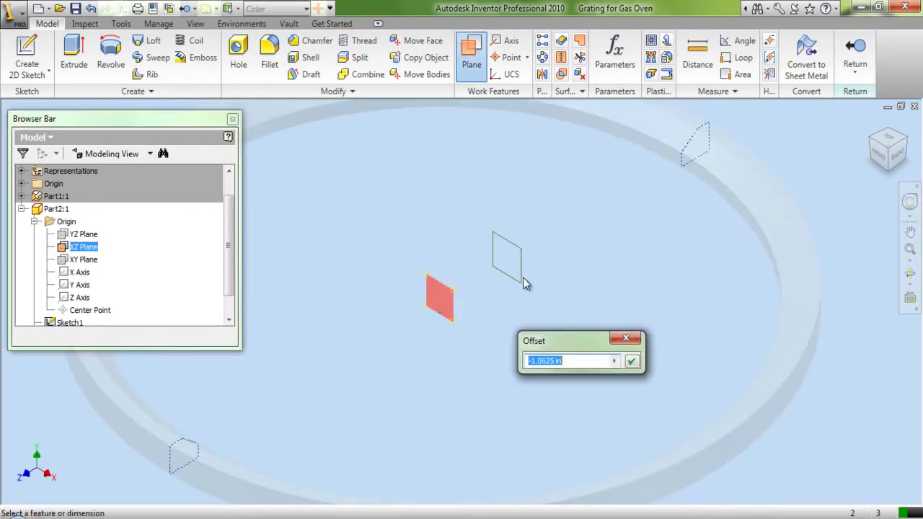
type("-1.")
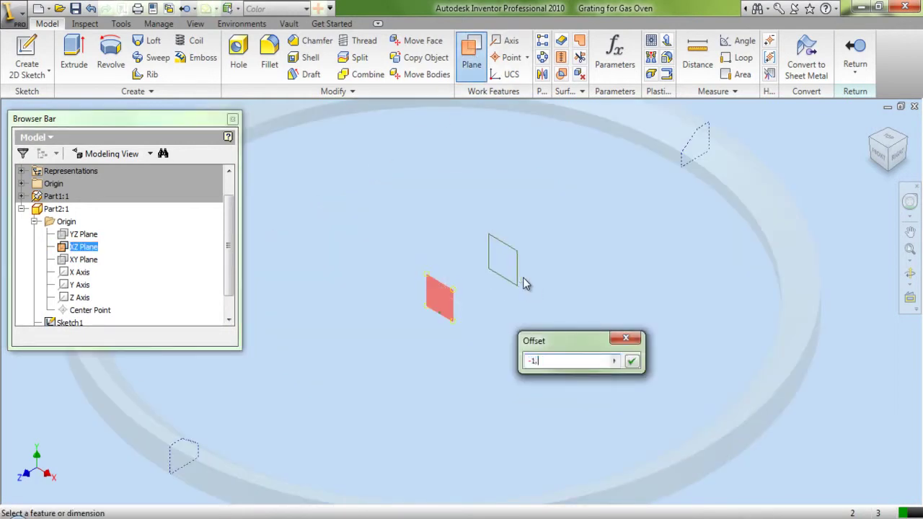
type("875")
key("Return")
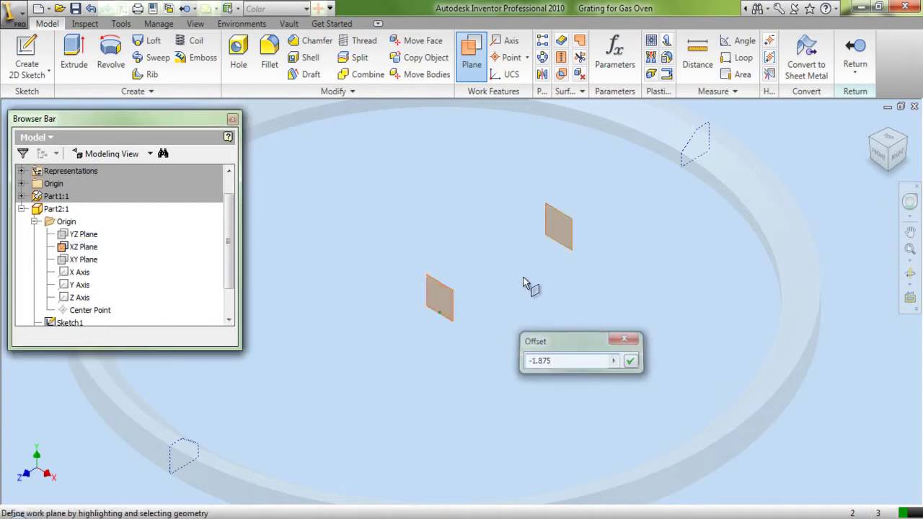
right_click(524, 283)
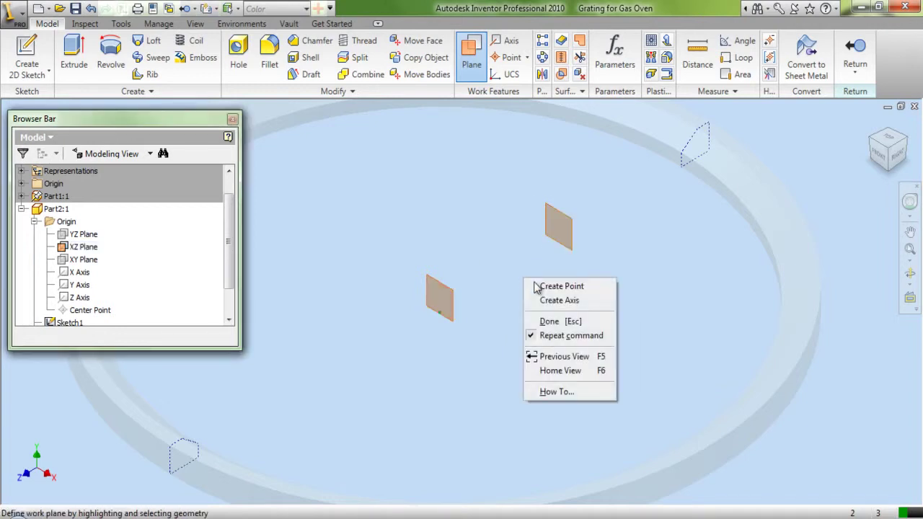
left_click(548, 321)
left_click(454, 299)
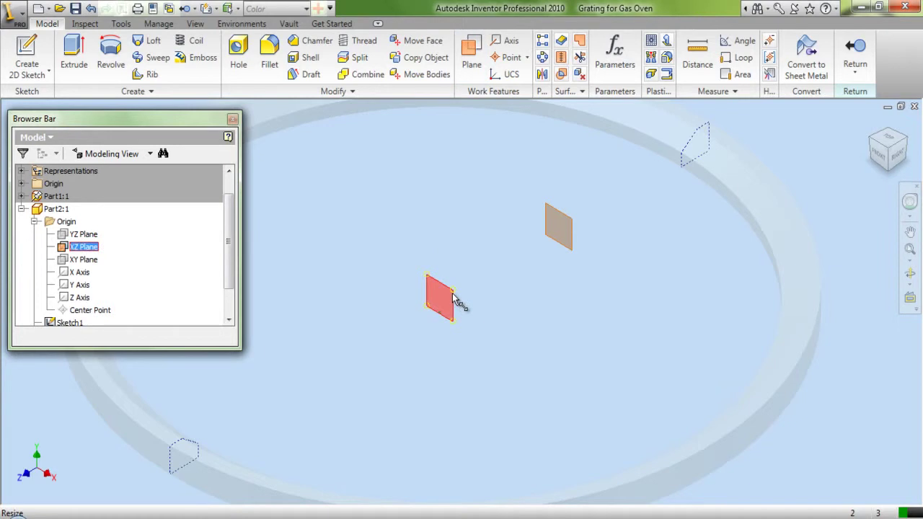
right_click(454, 299)
left_click(476, 400)
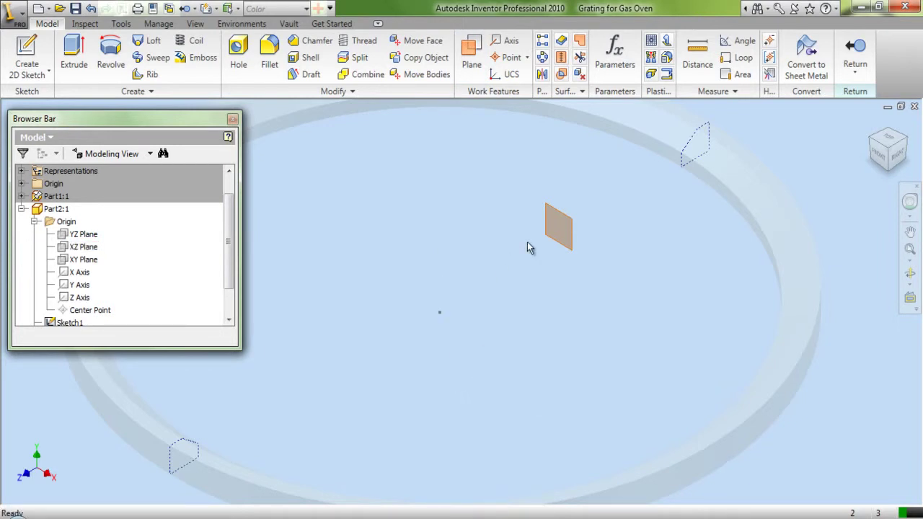
- Start a sketch on the offset work plane and project Part2's YZ and XY planes into it
left_click(26, 54)
left_click(619, 216)
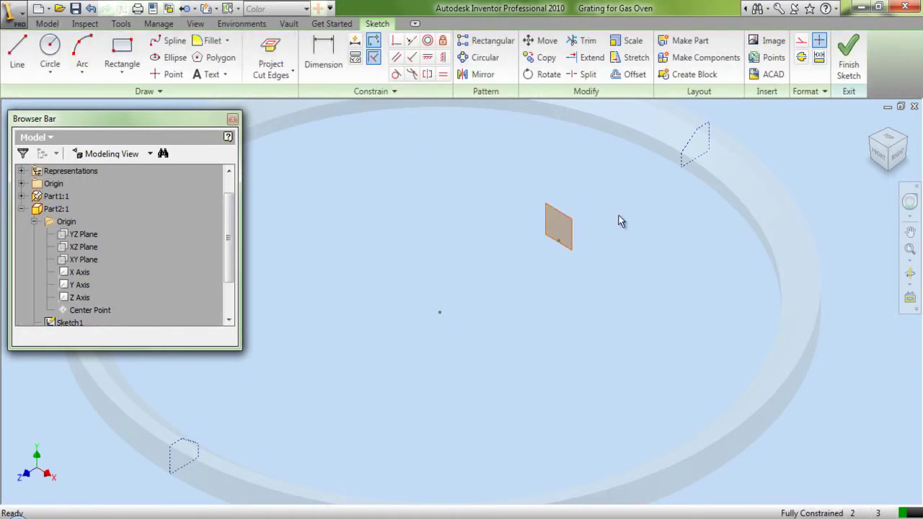
left_click(270, 56)
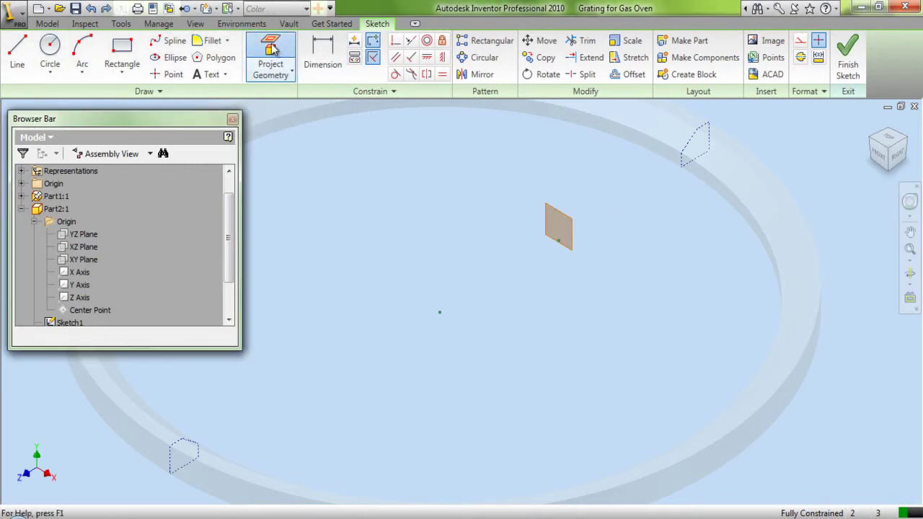
left_click(90, 246)
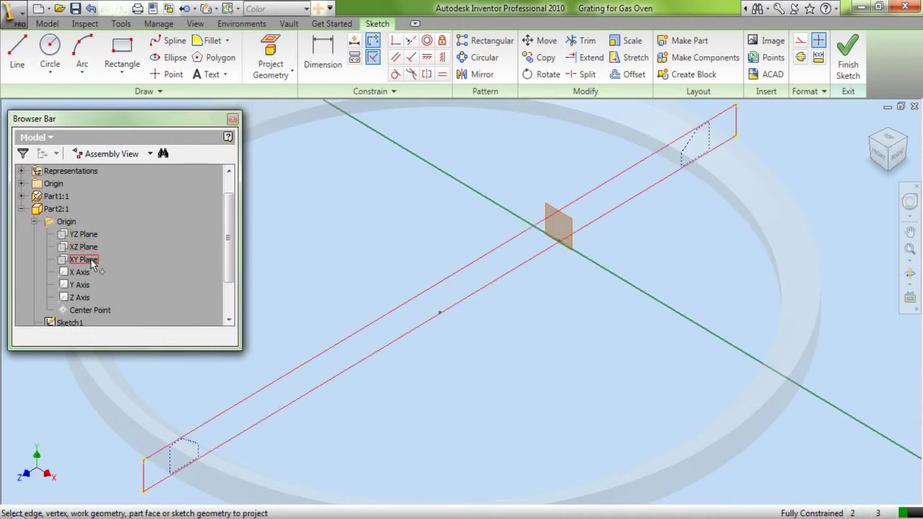
right_click(546, 143)
left_click(567, 154)
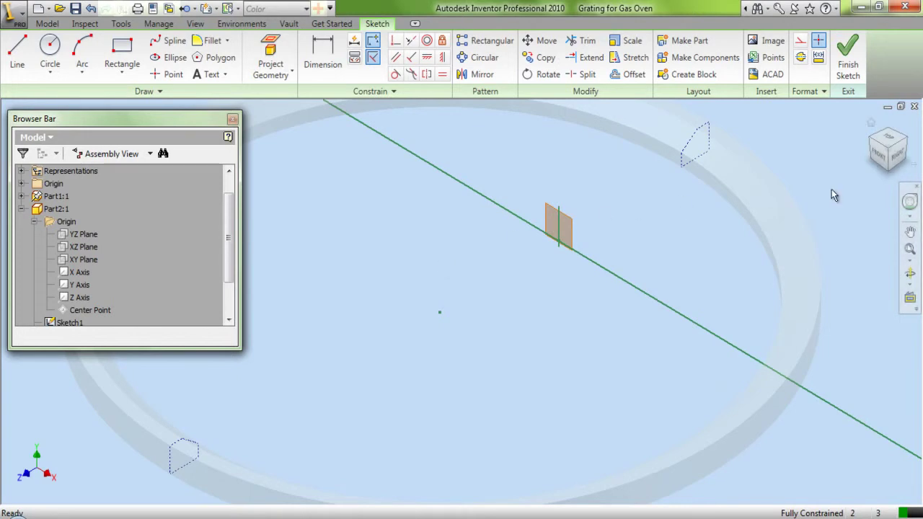
- In the front view, make the horizontal projected line construction and offset a copy about 0.18 in above it
left_click(879, 152)
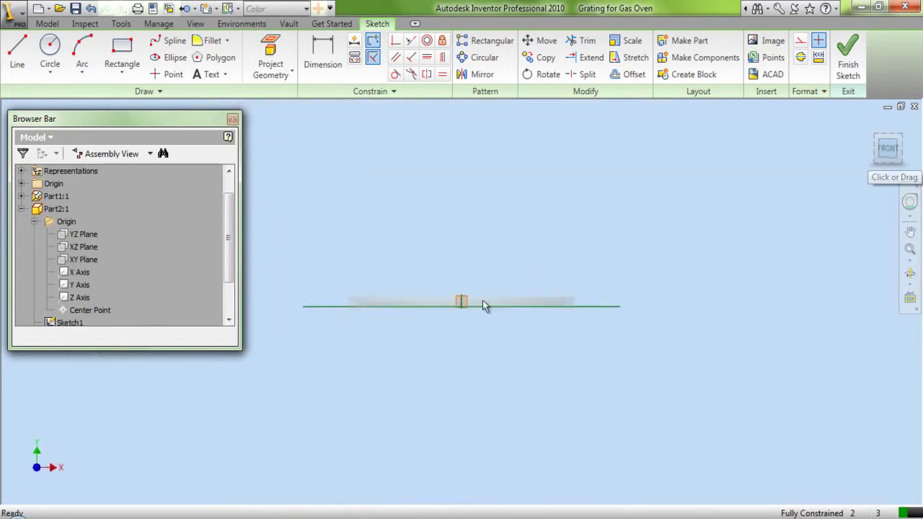
scroll(457, 309, "up", 10)
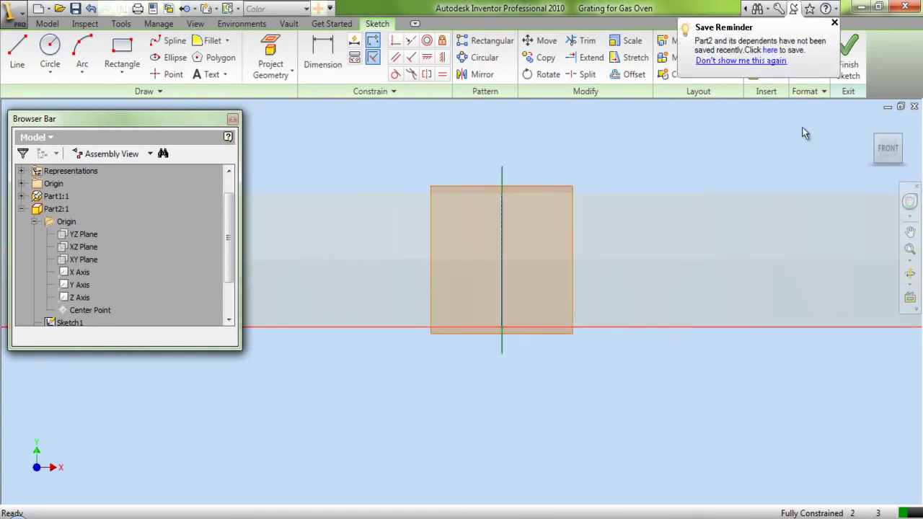
left_click(834, 23)
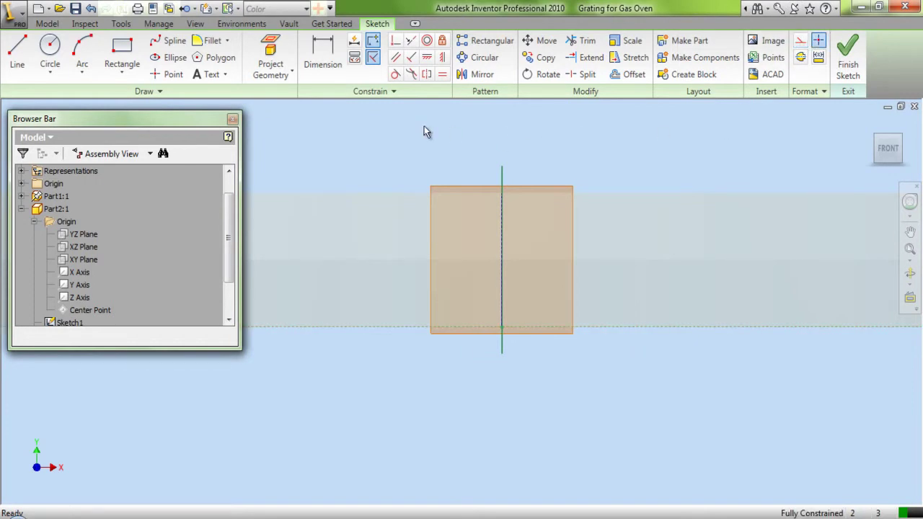
left_click(626, 76)
left_click(626, 328)
right_click(622, 284)
left_click(635, 290)
left_click(628, 264)
left_click(587, 165)
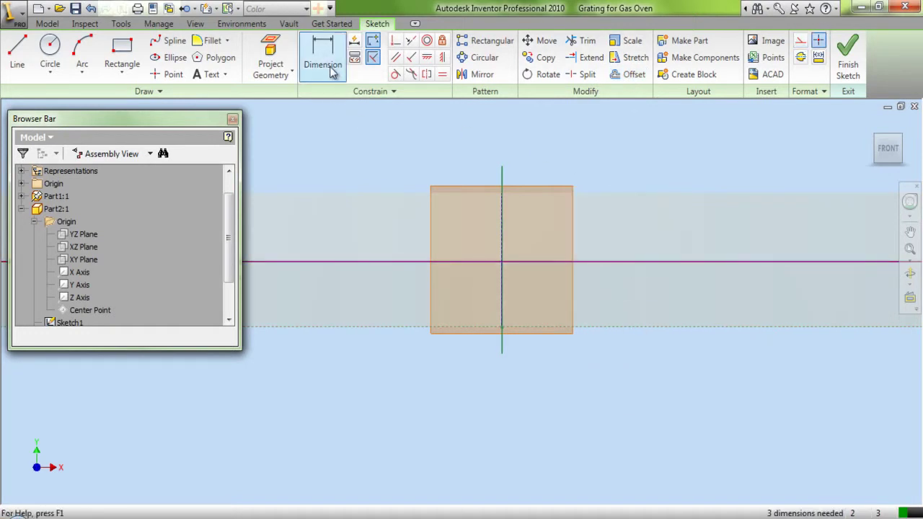
- Dimension the offset line 0.2991 in above the horizontal construction line
key("d")
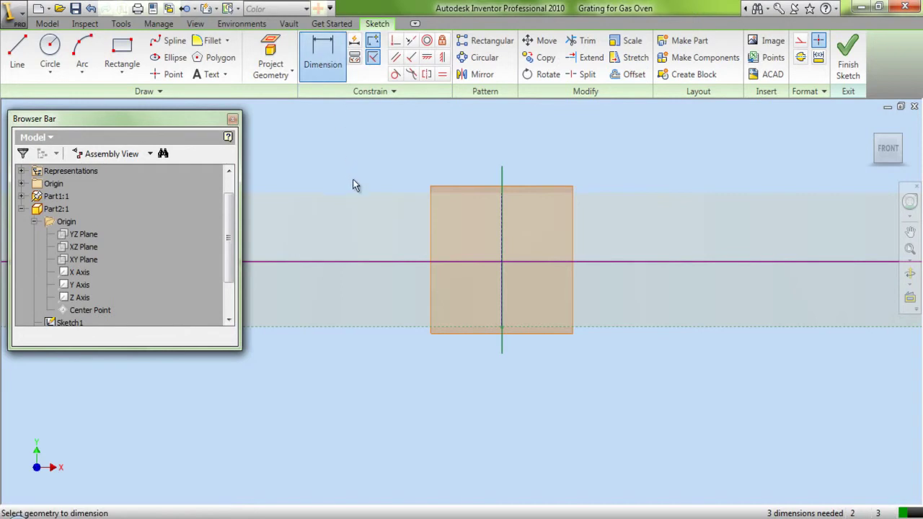
left_click(380, 263)
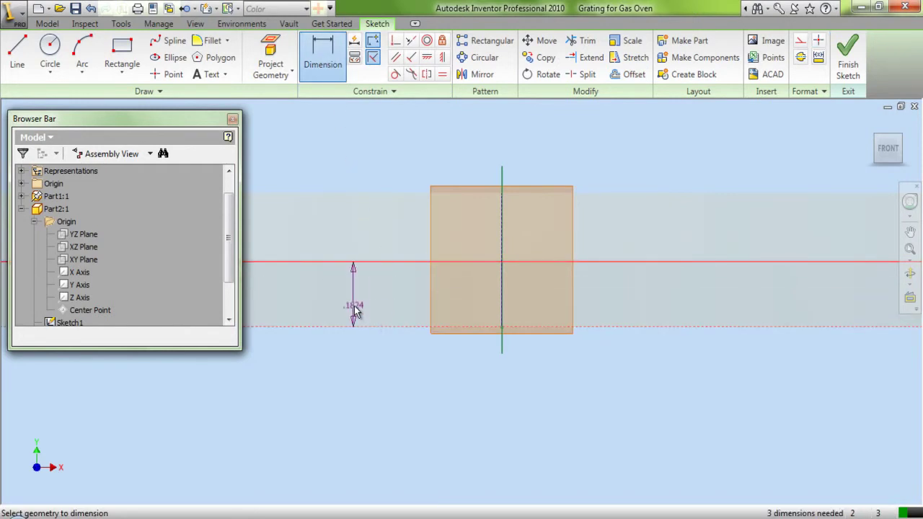
left_click(354, 306)
type("0.2991")
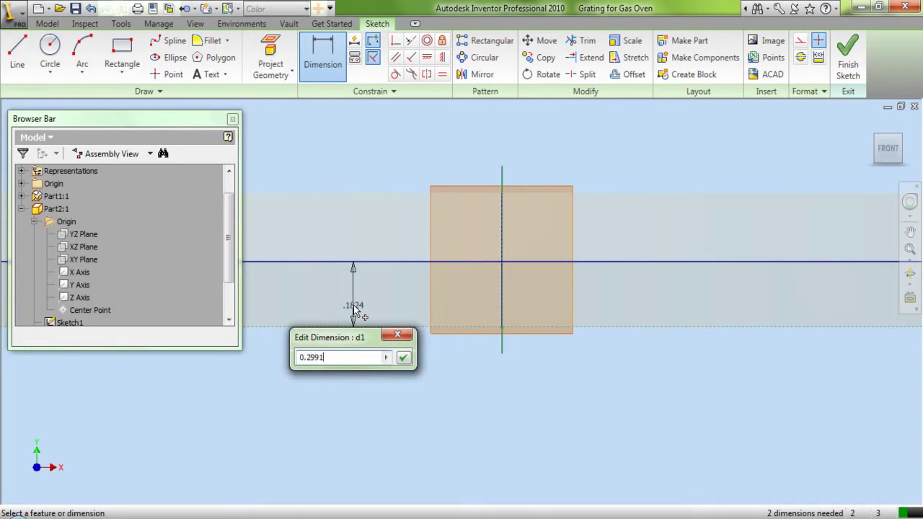
key("Return")
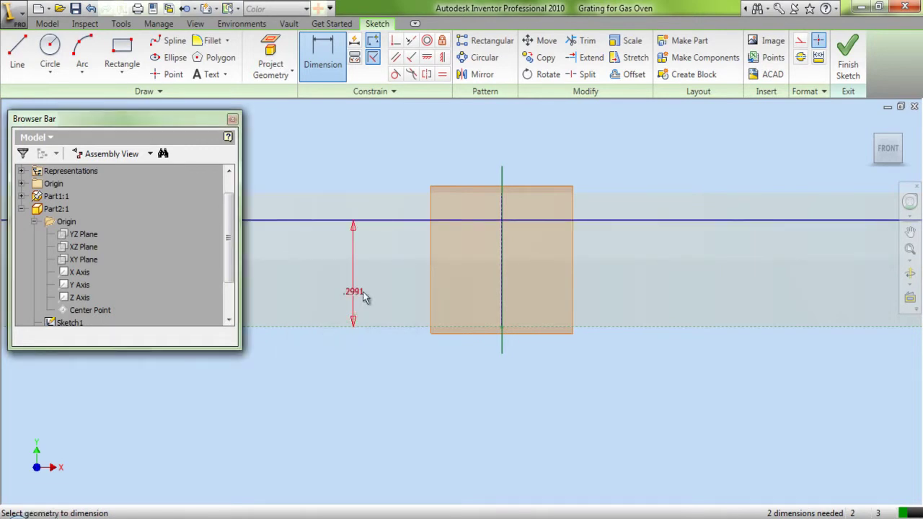
right_click(362, 155)
left_click(382, 161)
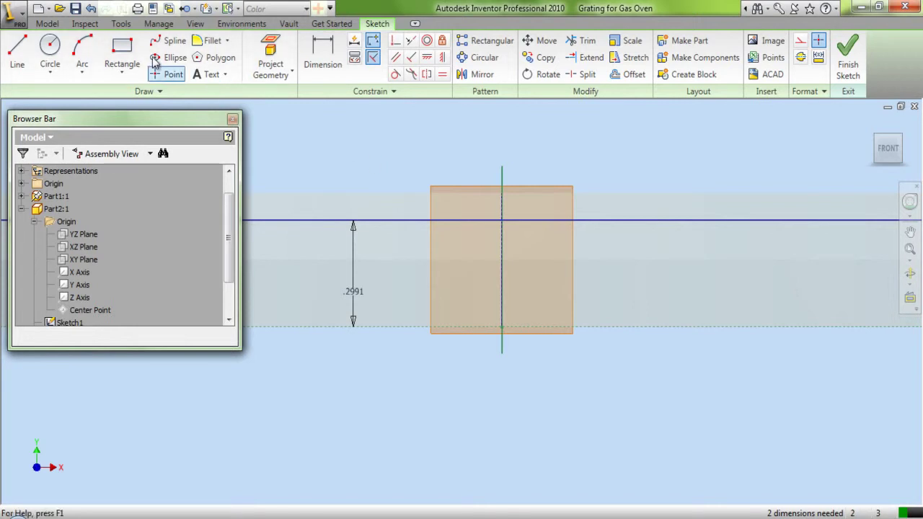
- Sketch a rectangle straddling both the offset line and the vertical projected line
left_click(122, 52)
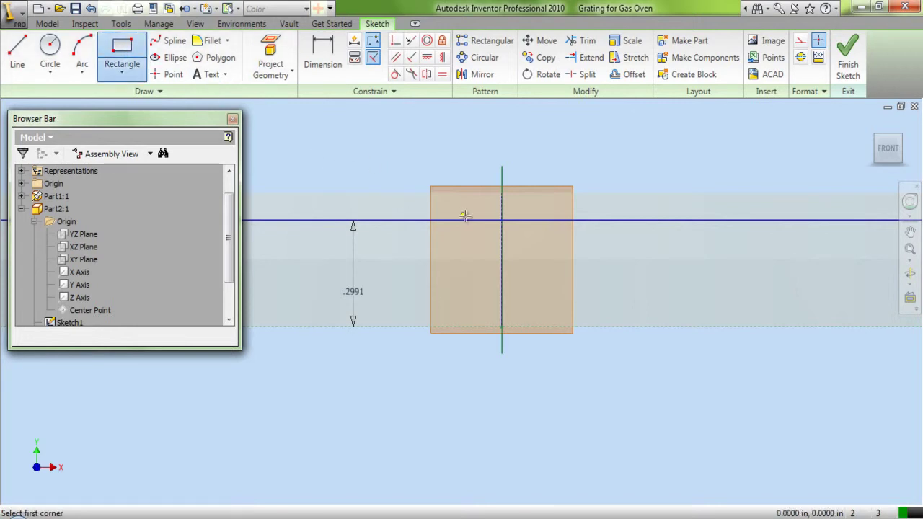
left_click(447, 171)
left_click(586, 259)
right_click(588, 117)
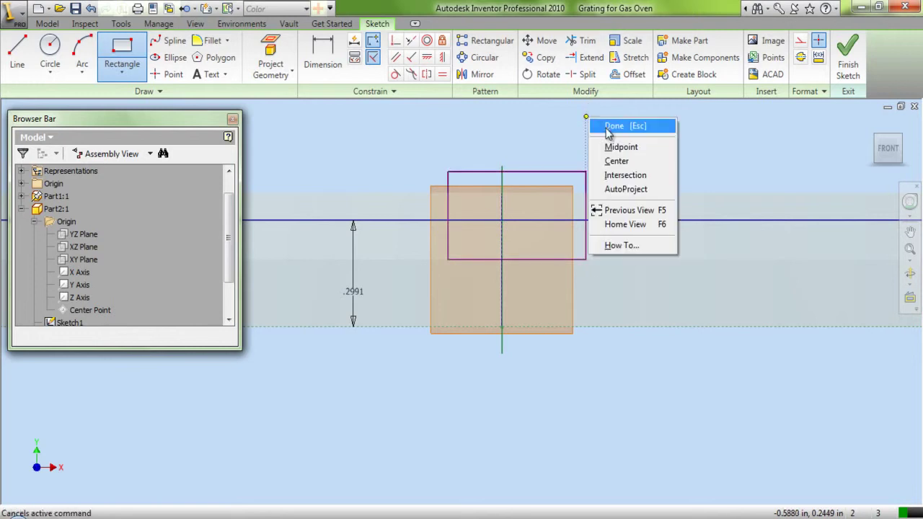
left_click(609, 126)
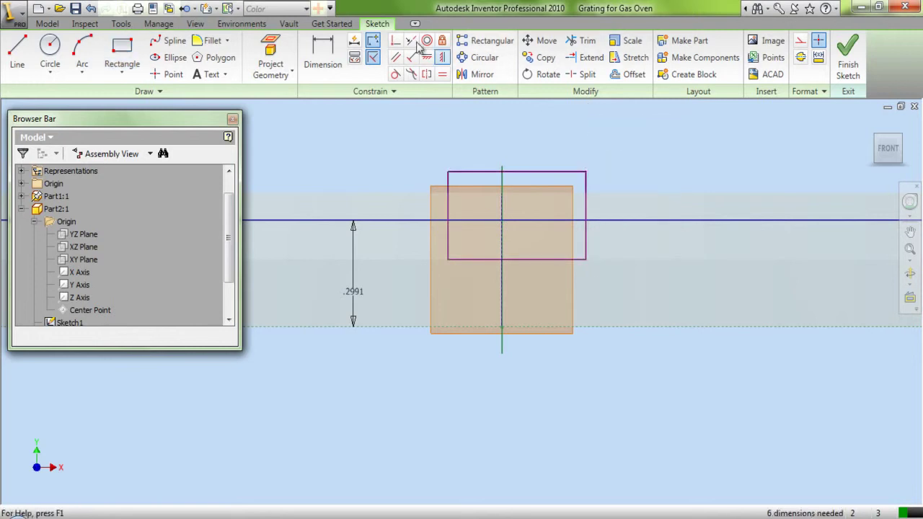
- Make the rectangle's top-edge midpoint coincident with the vertical projected line and its left-edge midpoint coincident with the offset line
left_click(515, 175)
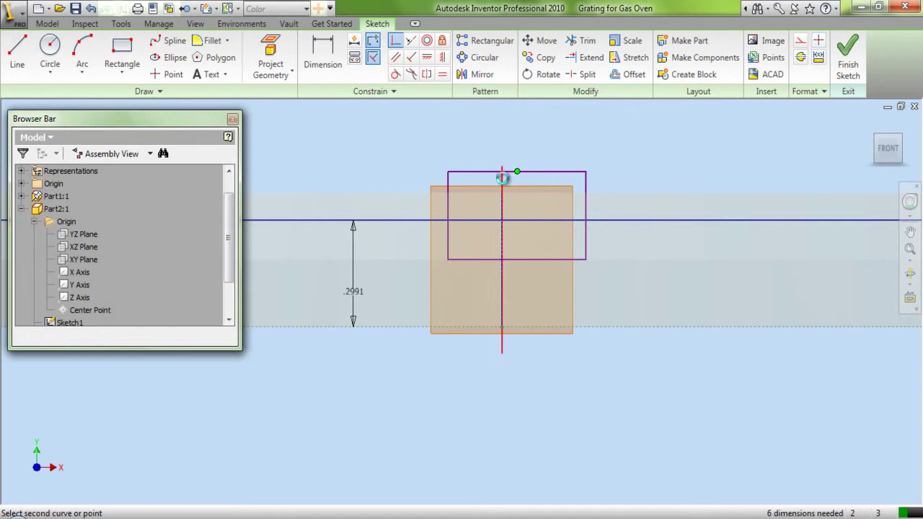
left_click(503, 178)
left_click(434, 214)
left_click(426, 220)
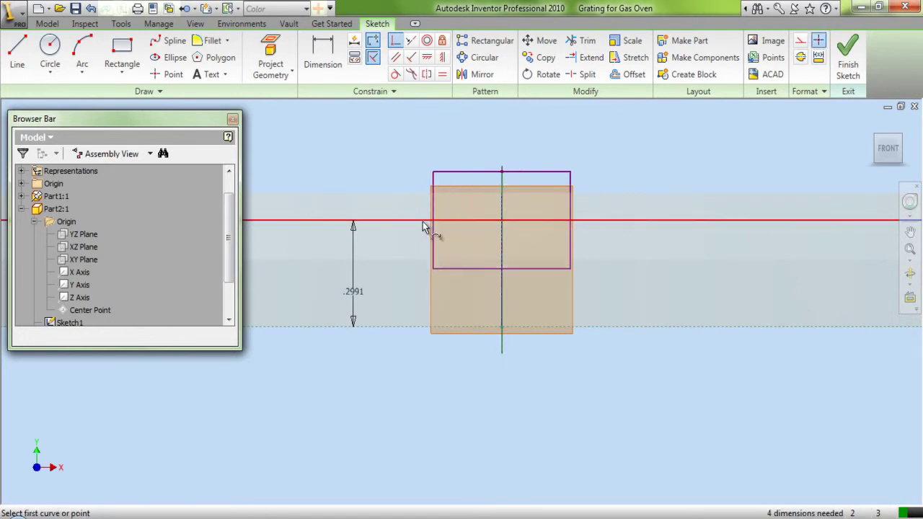
- Dimension the rectangle 0.25 in wide and 0.349 in high
right_click(401, 146)
left_click(413, 148)
key("d")
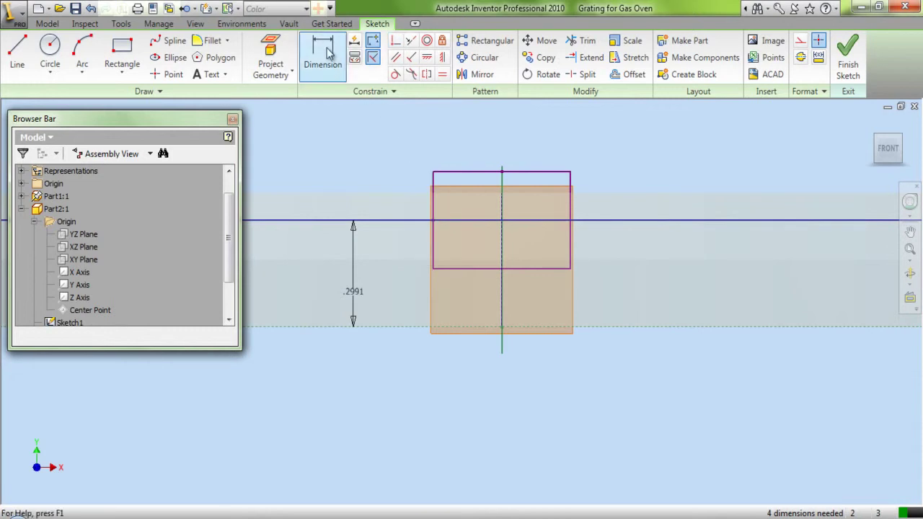
left_click(479, 173)
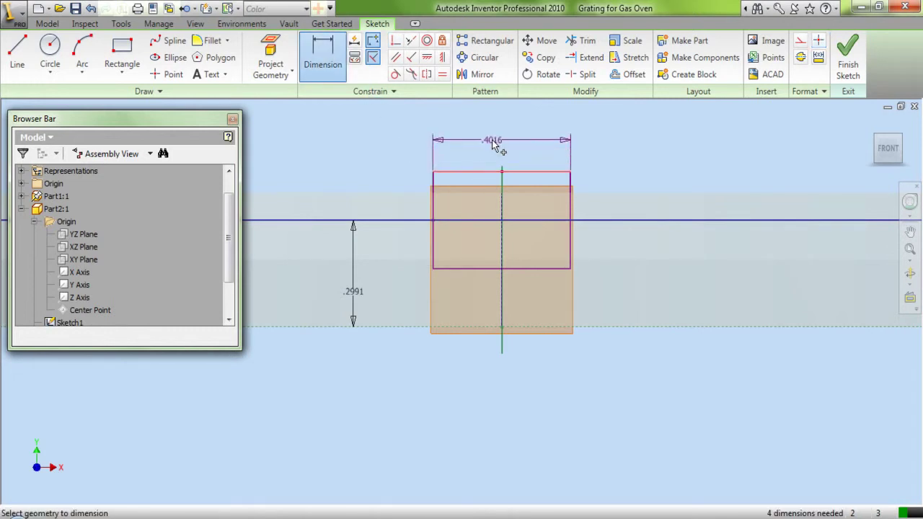
left_click(493, 142)
type("0.25")
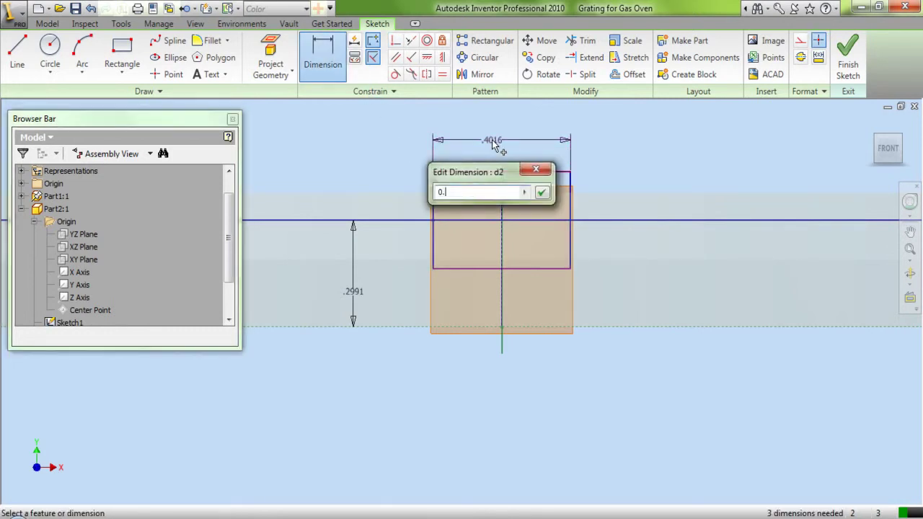
left_click(542, 194)
left_click(459, 217)
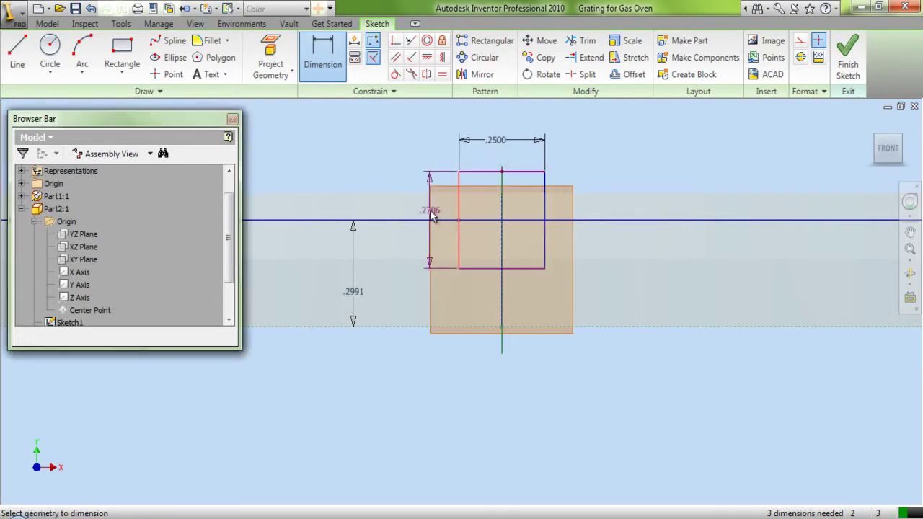
left_click(431, 217)
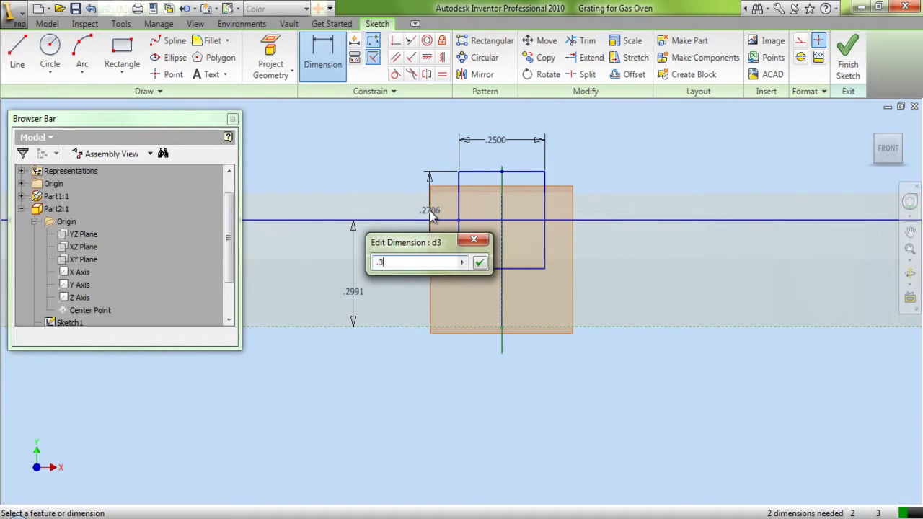
key("Return")
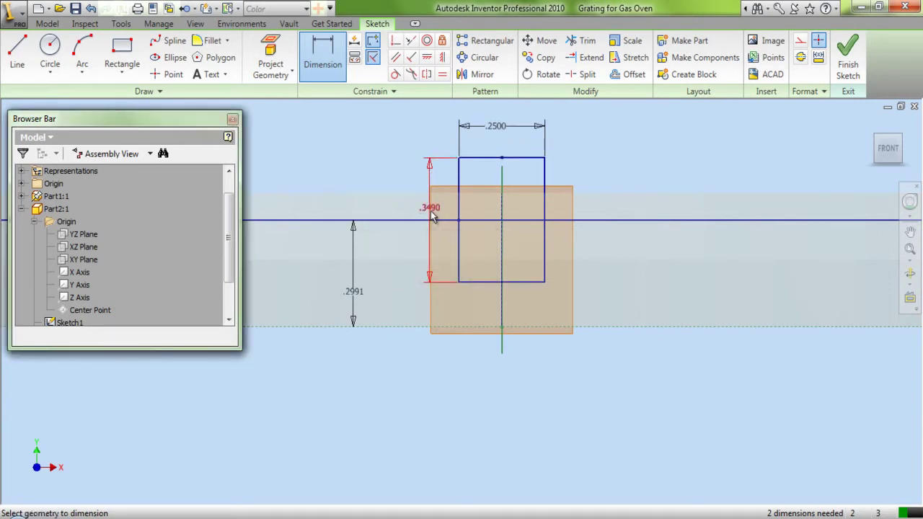
- Make the offset line and the vertical projected line construction, and finish the sketch
right_click(406, 139)
left_click(420, 144)
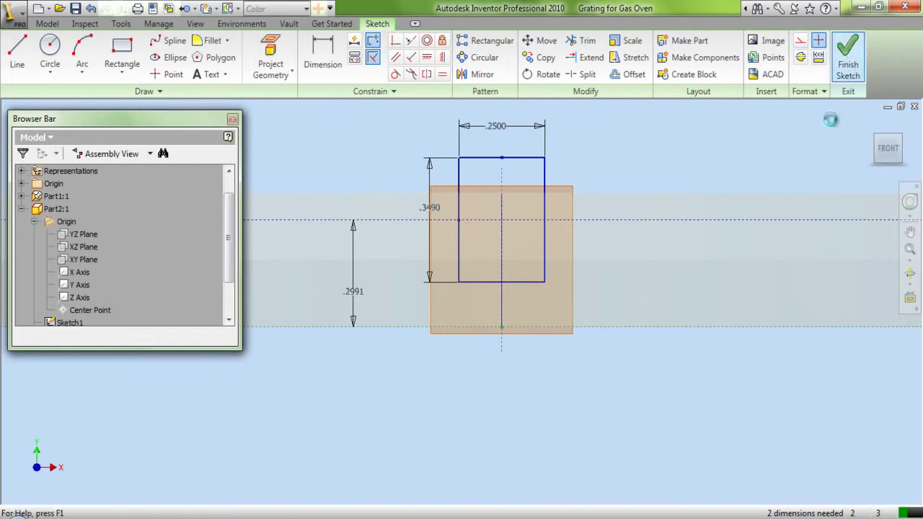
left_click(848, 63)
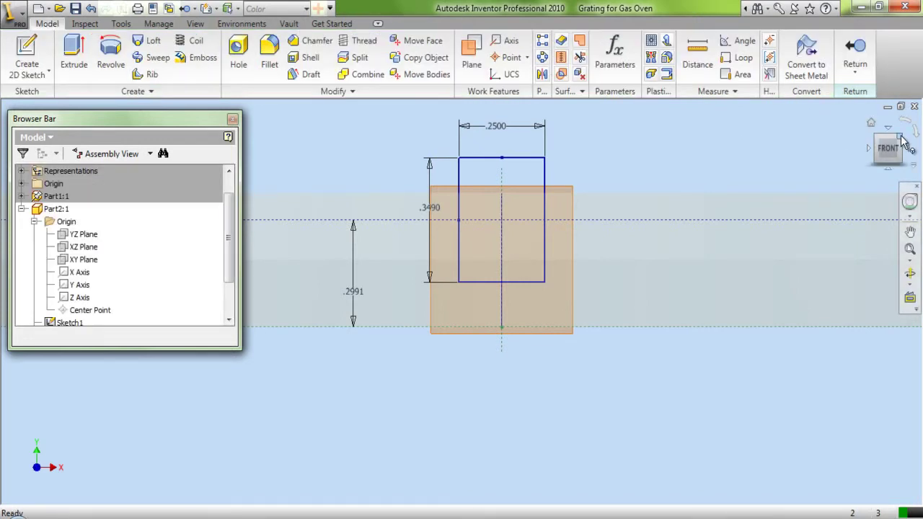
left_click(908, 142)
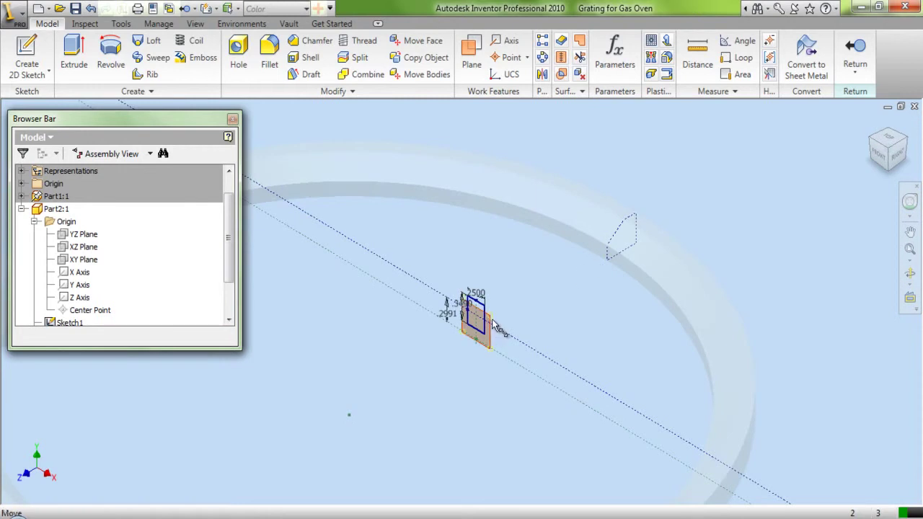
- Hide the work plane that holds the rectangle sketch, and make it visible again
right_click(494, 324)
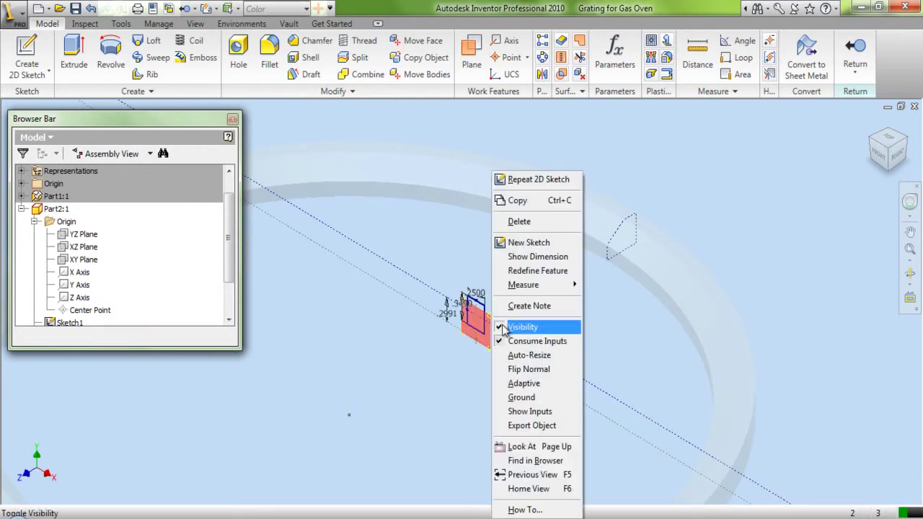
left_click(514, 328)
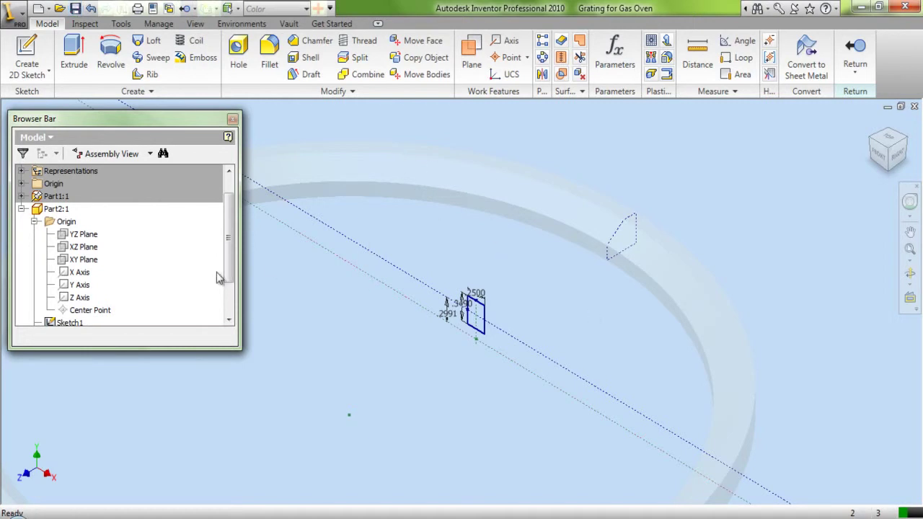
scroll(229, 273, "down", 2)
left_click(73, 287)
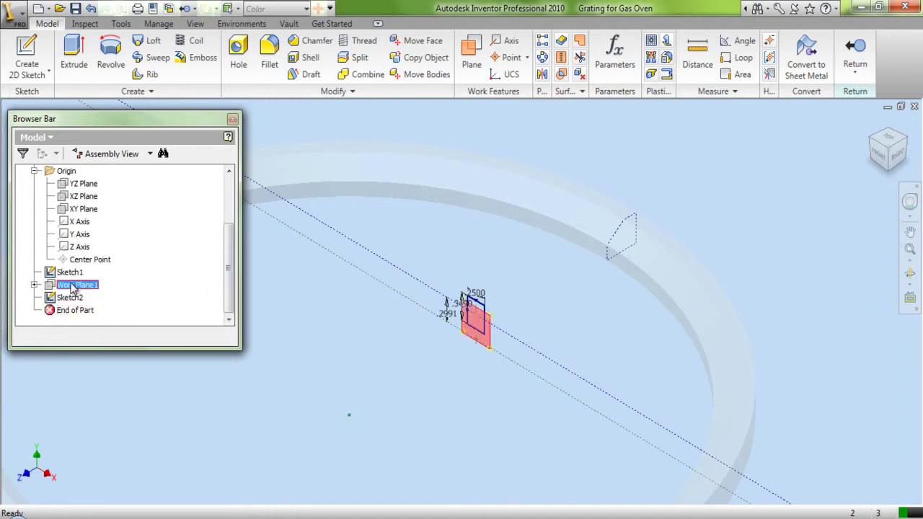
right_click(73, 287)
left_click(83, 344)
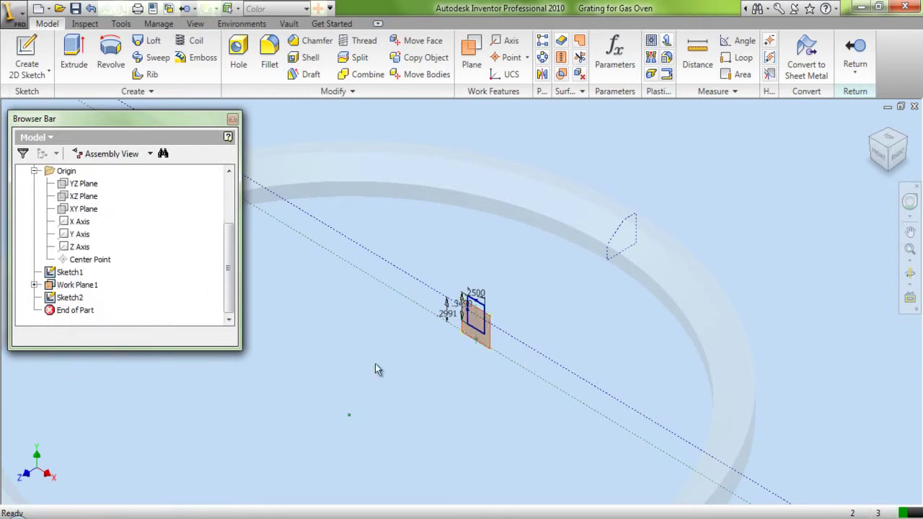
- Create a work plane offset -3.25 in from the work plane that holds the rectangle sketch
left_click(471, 52)
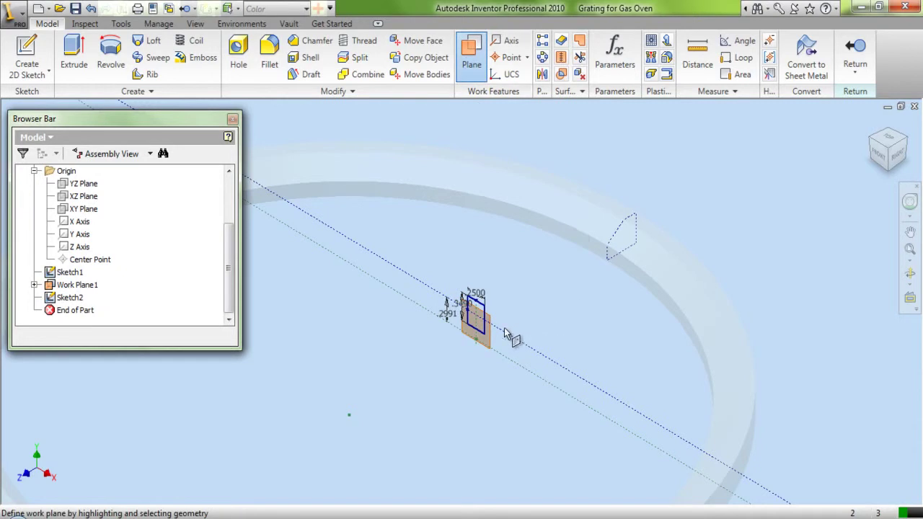
left_click_drag(476, 321, 696, 219)
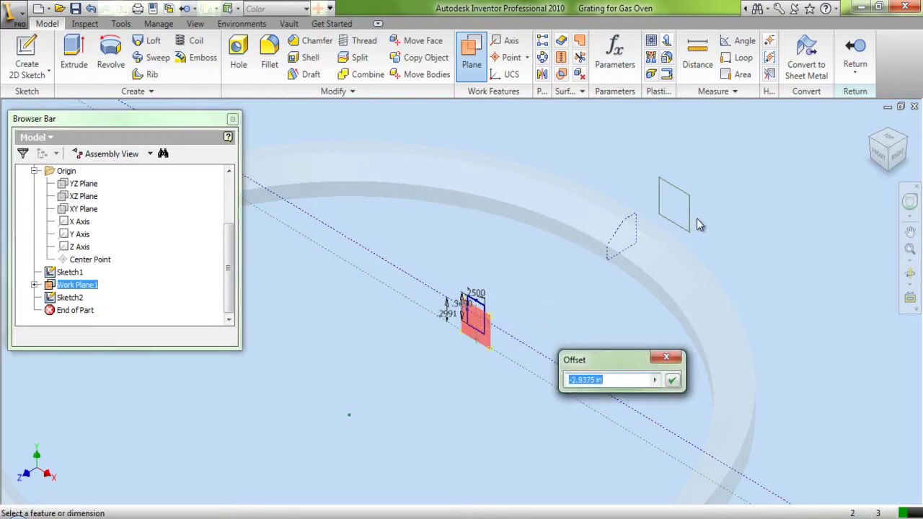
type("-")
type("0.28")
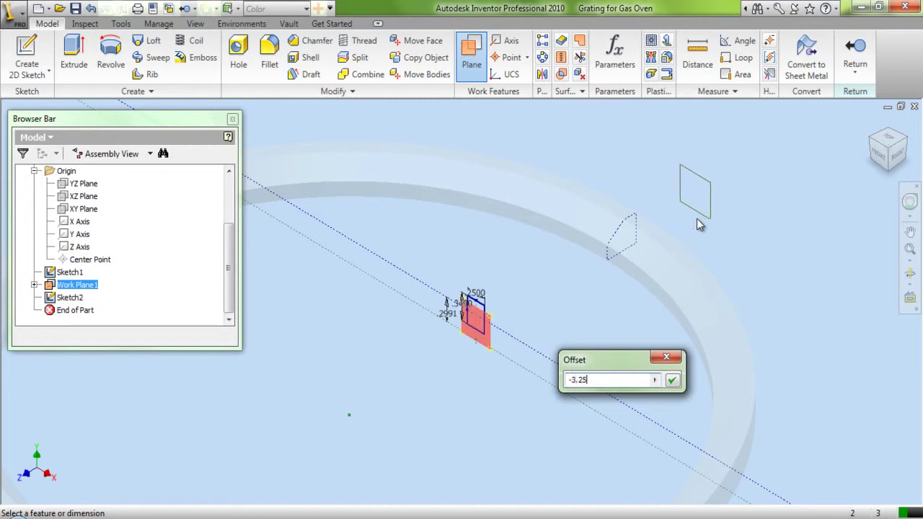
key("Return")
right_click(783, 175)
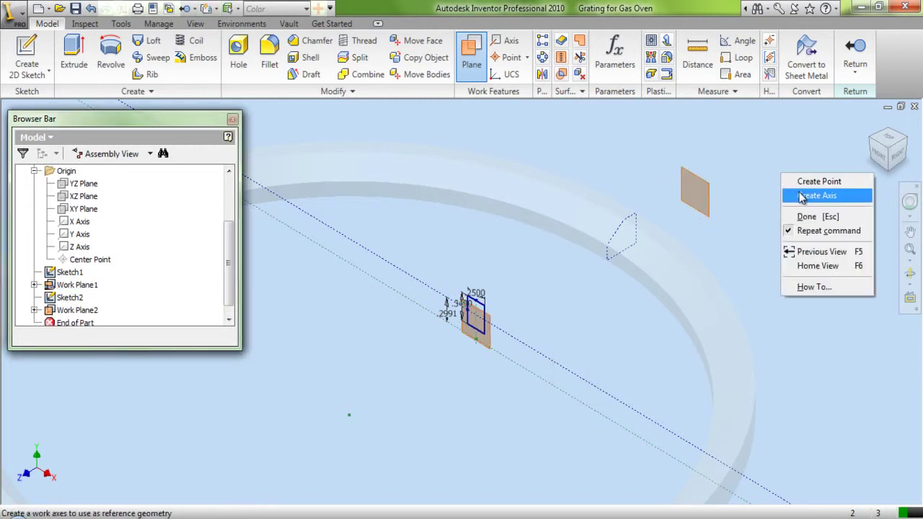
left_click(805, 217)
- Hide the work plane behind the rectangle sketch
left_click(492, 341)
right_click(491, 340)
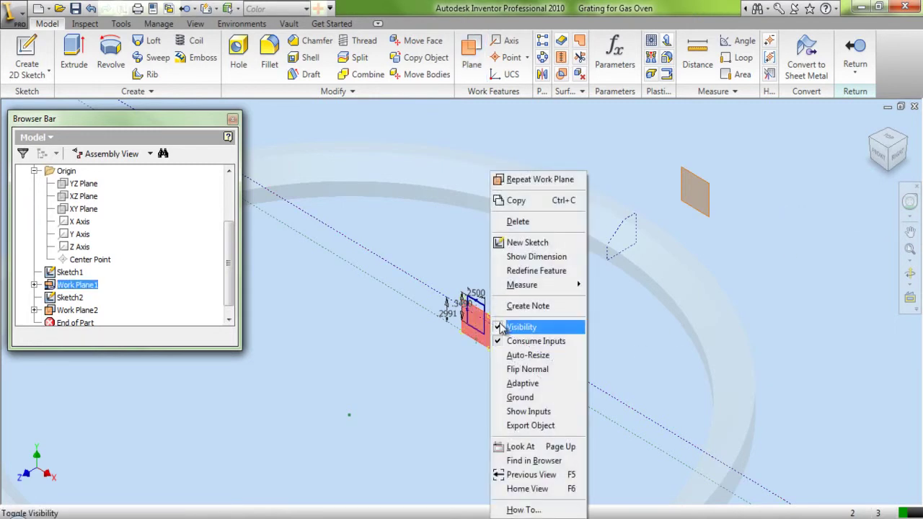
left_click(519, 327)
- Start a sketch on the new offset work plane and project the rectangle's top edge and its horizontal and vertical construction lines
left_click(27, 55)
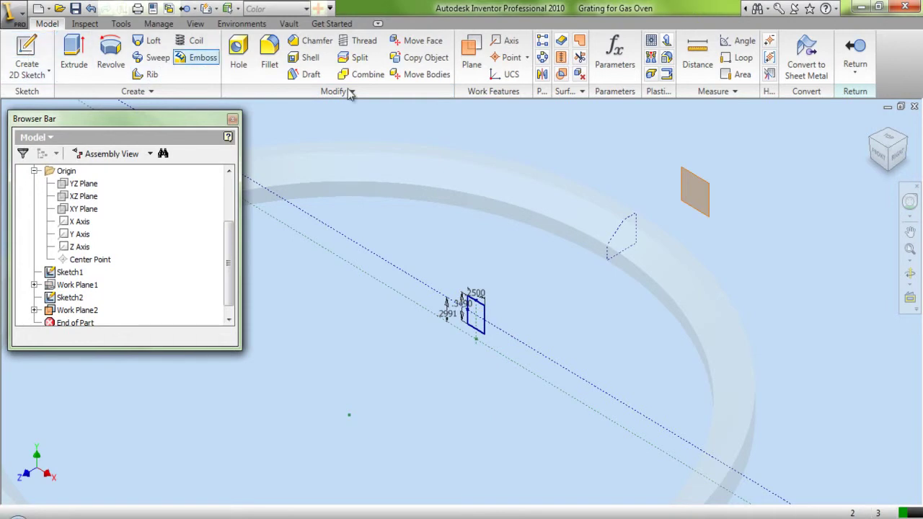
left_click(700, 183)
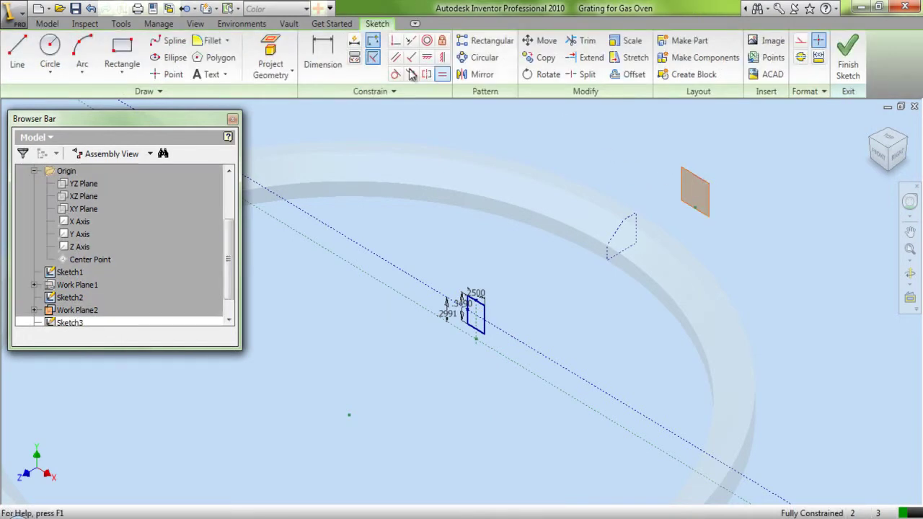
left_click(287, 51)
scroll(739, 164, "down", 3)
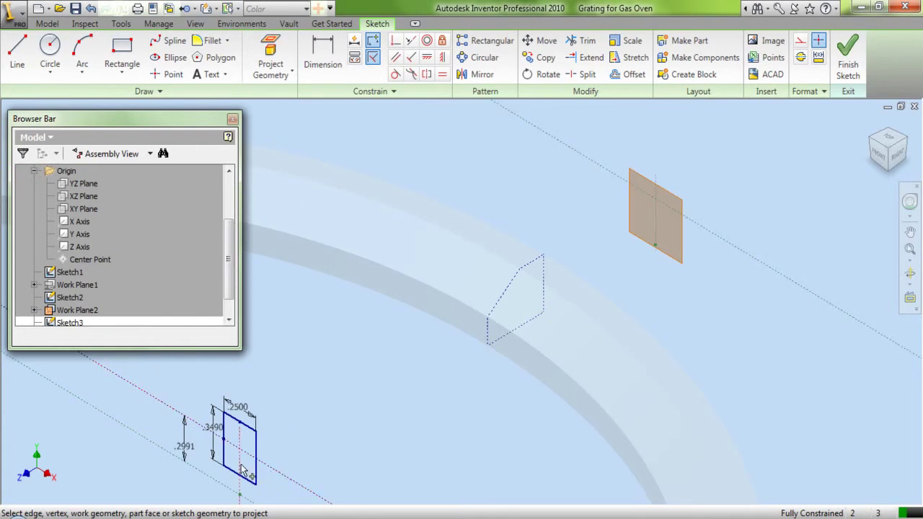
left_click(240, 440)
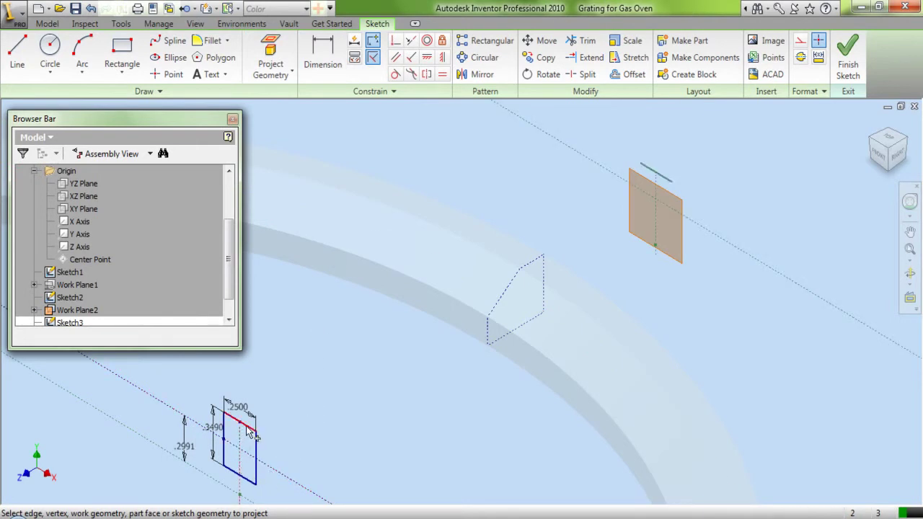
right_click(331, 363)
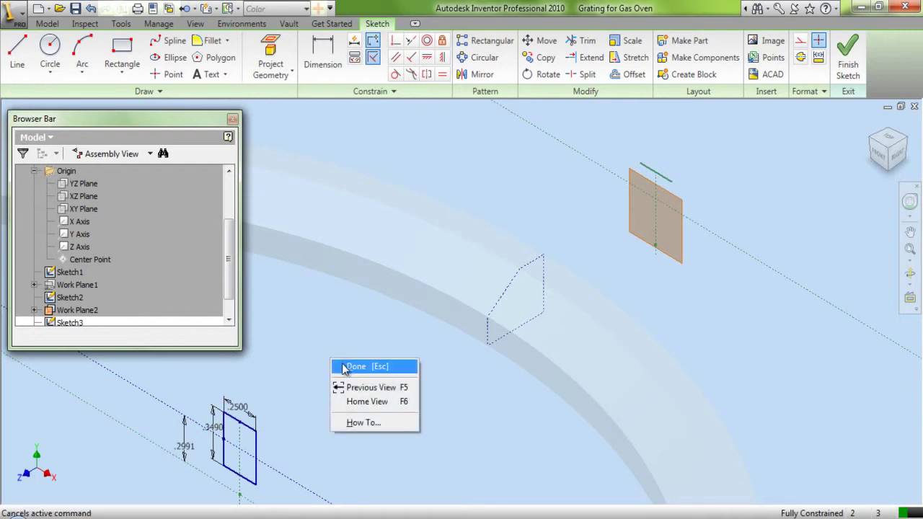
left_click(346, 365)
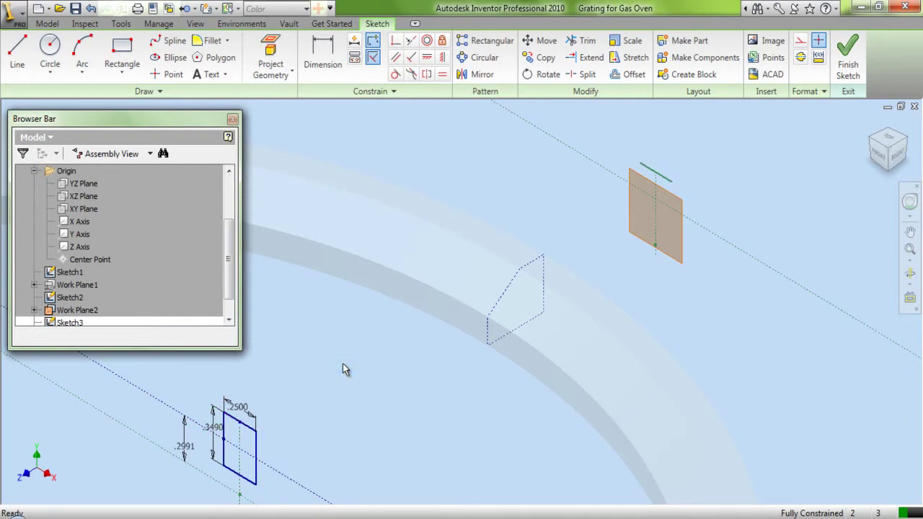
- Hide the rectangle sketch, Sketch2
scroll(213, 292, "down", 1)
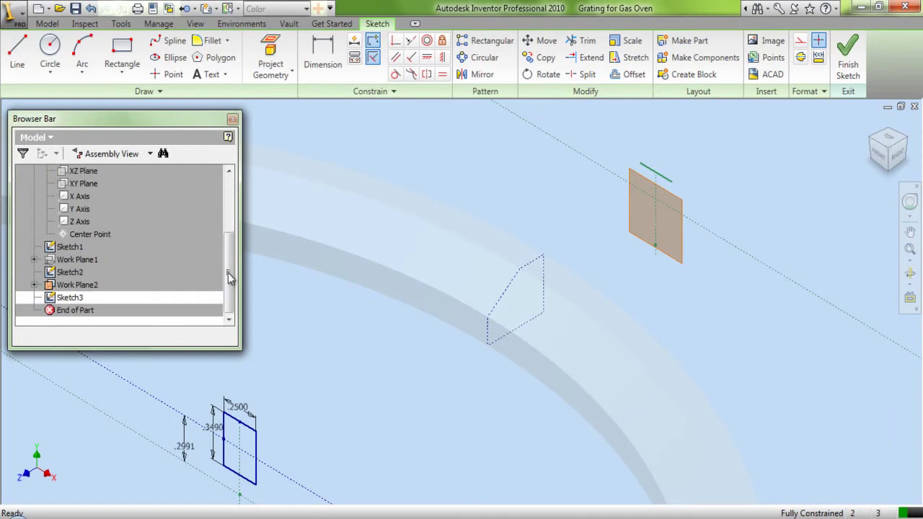
right_click(67, 274)
left_click(83, 413)
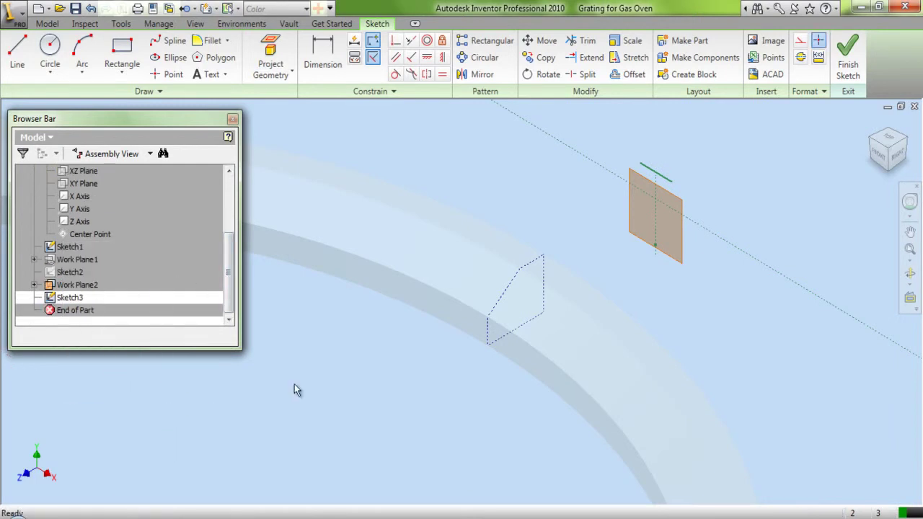
- In the front view, offset a copy of the projected top edge about 0.30 in below it
left_click(879, 160)
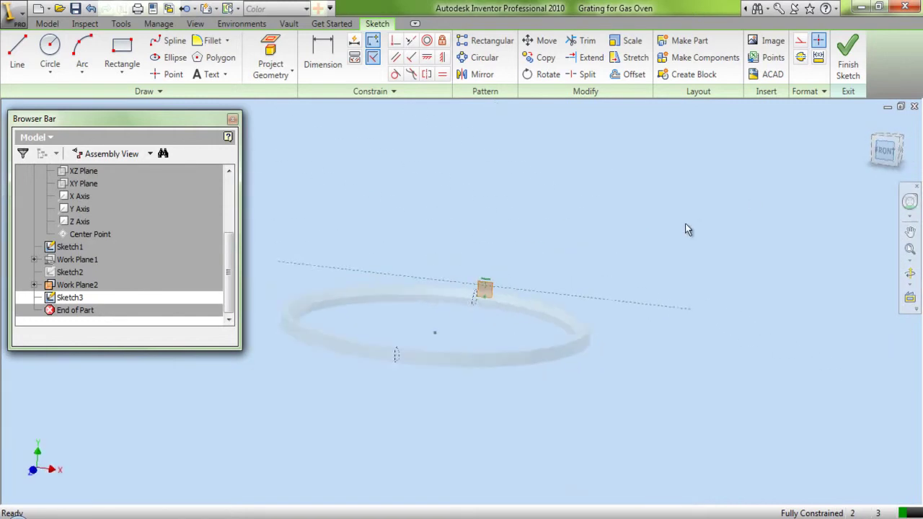
scroll(472, 315, "up", 2)
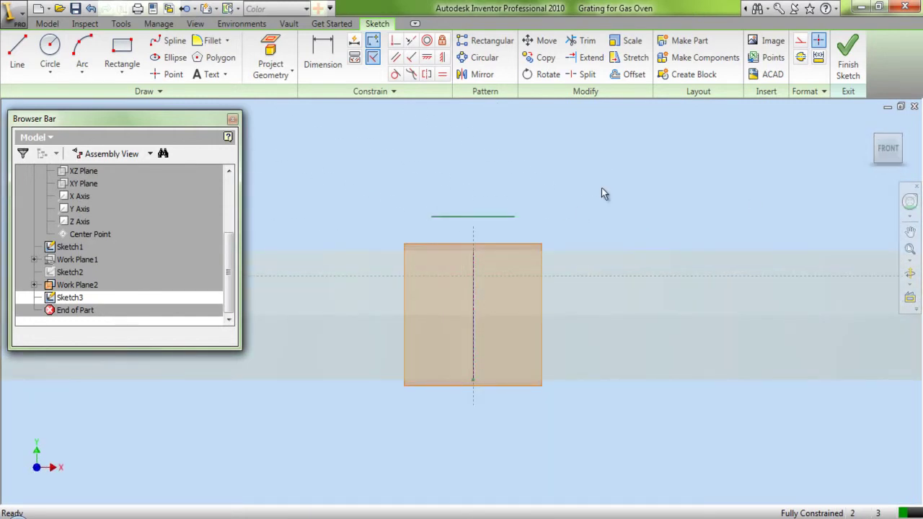
left_click(628, 74)
left_click(491, 215)
right_click(497, 231)
left_click(510, 239)
left_click(500, 322)
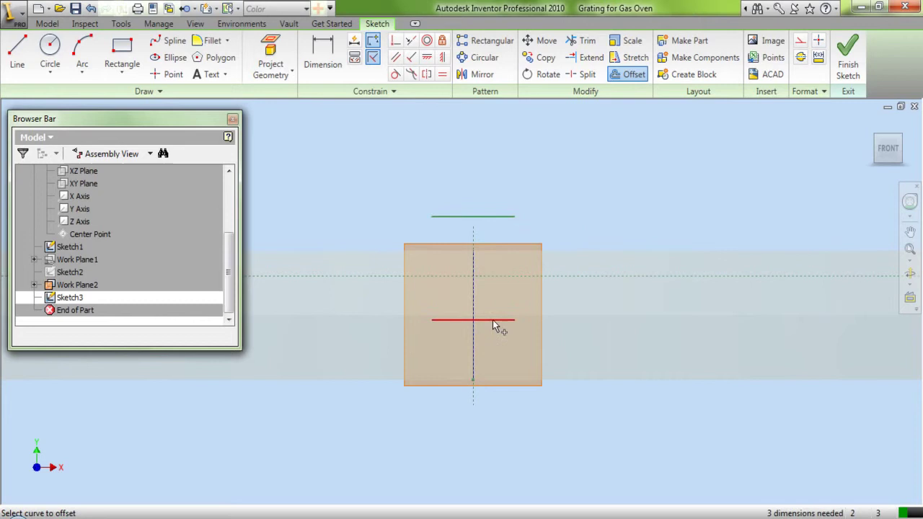
right_click(586, 214)
left_click(613, 217)
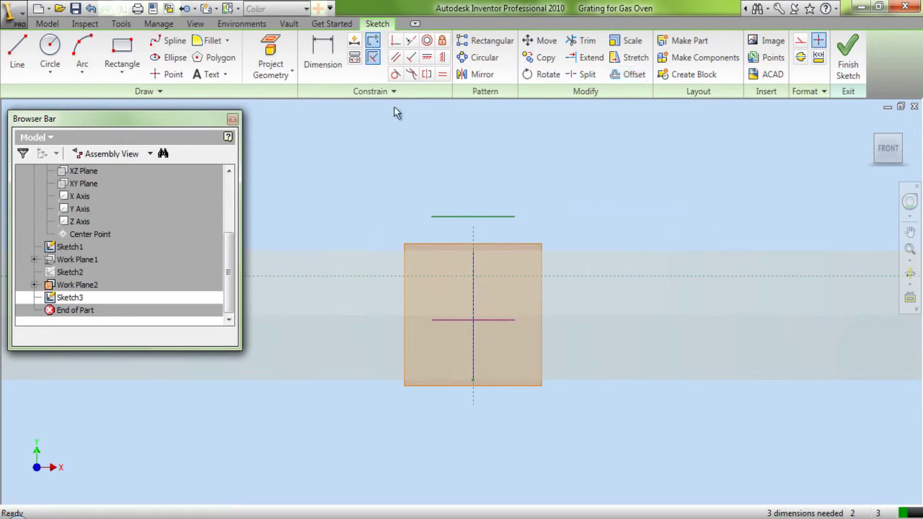
- Dimension the offset line 0.5986 in below the projected top edge
left_click(322, 54)
left_click(498, 217)
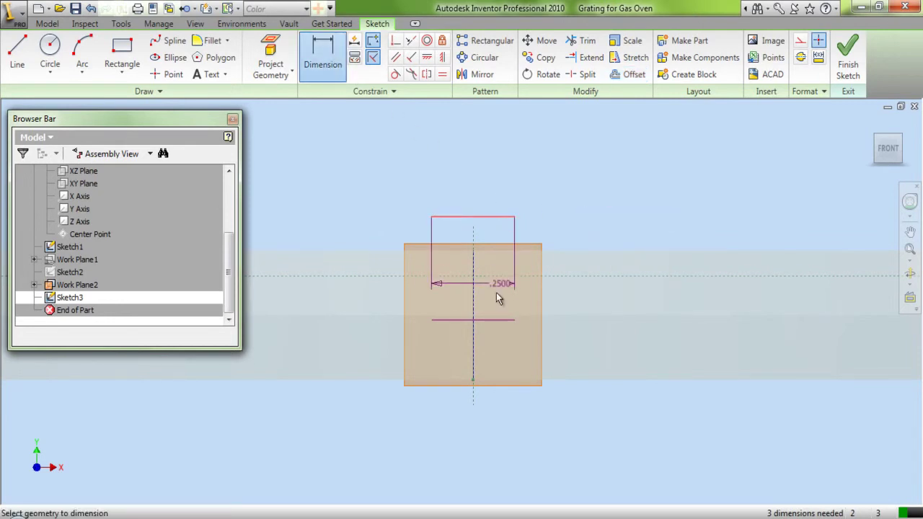
left_click(503, 320)
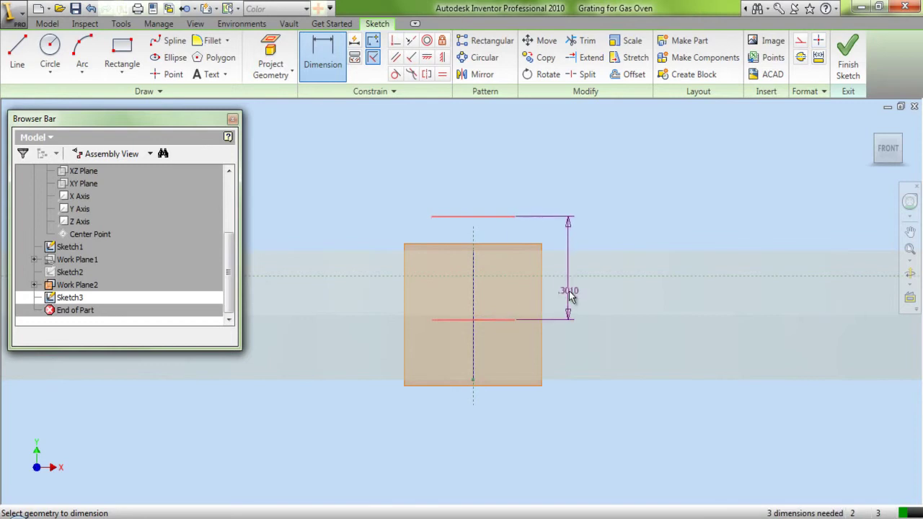
left_click(564, 302)
type("0.")
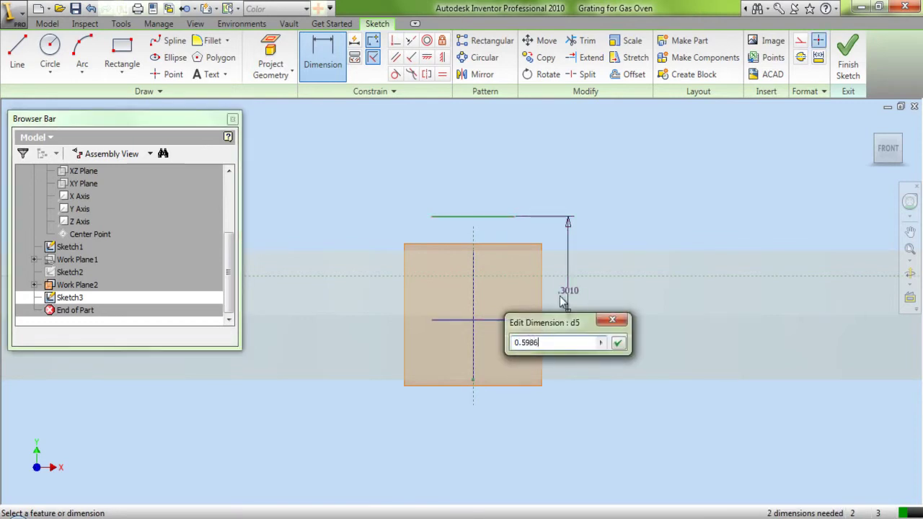
type("5986")
key("Return")
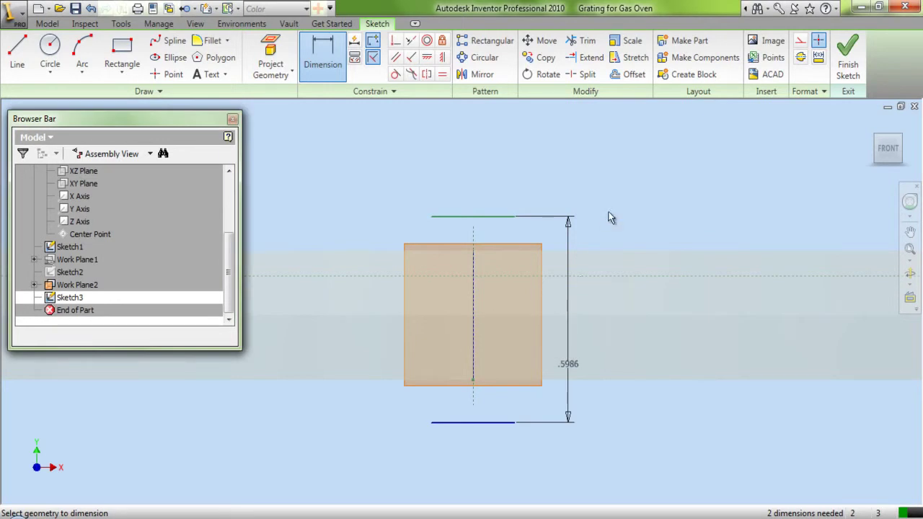
- Dimension the length of the lower offset line as 0.4040 in
left_click(500, 425)
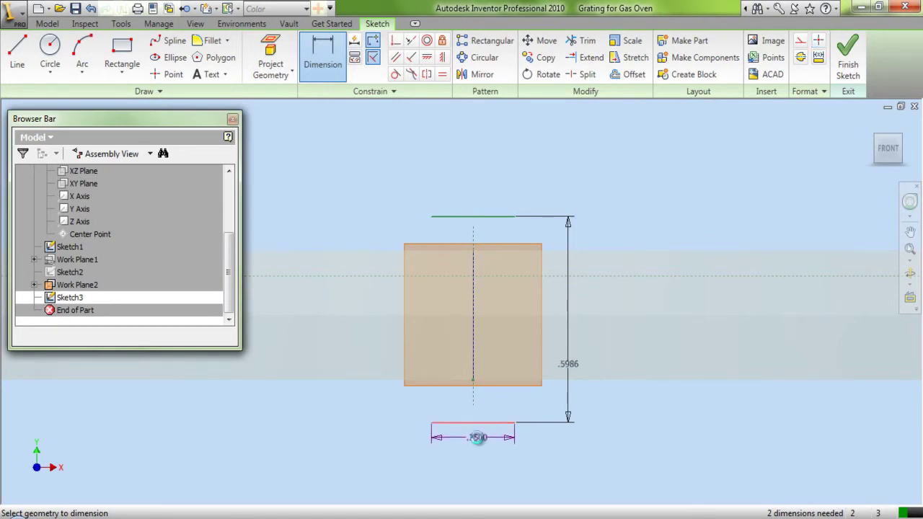
left_click(479, 444)
type("0.4040")
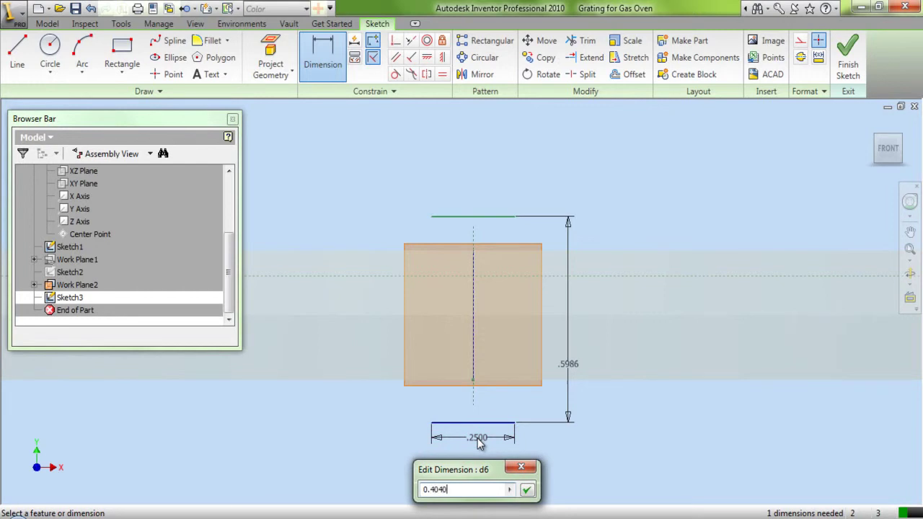
key("Return")
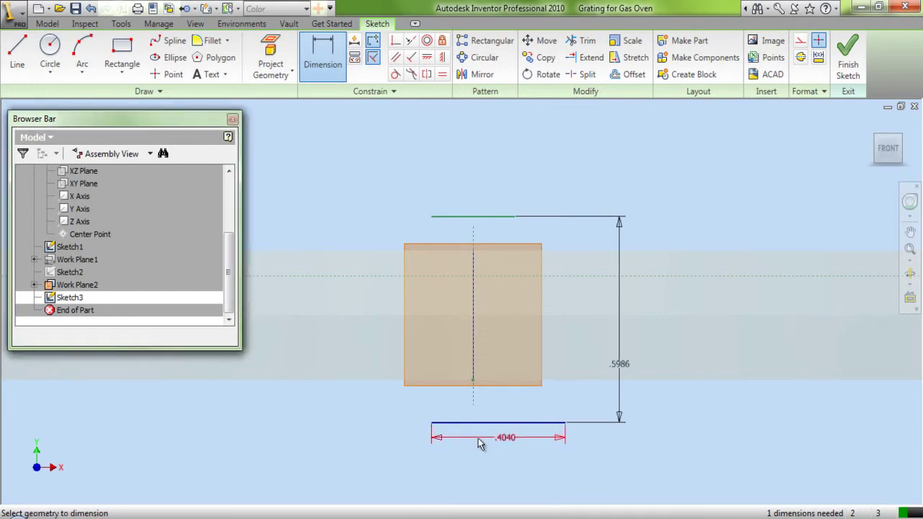
right_click(481, 455)
left_click(508, 373)
- Constrain the lower line's midpoint coincident with the projected vertical construction line
left_click(396, 40)
left_click(506, 424)
left_click(474, 353)
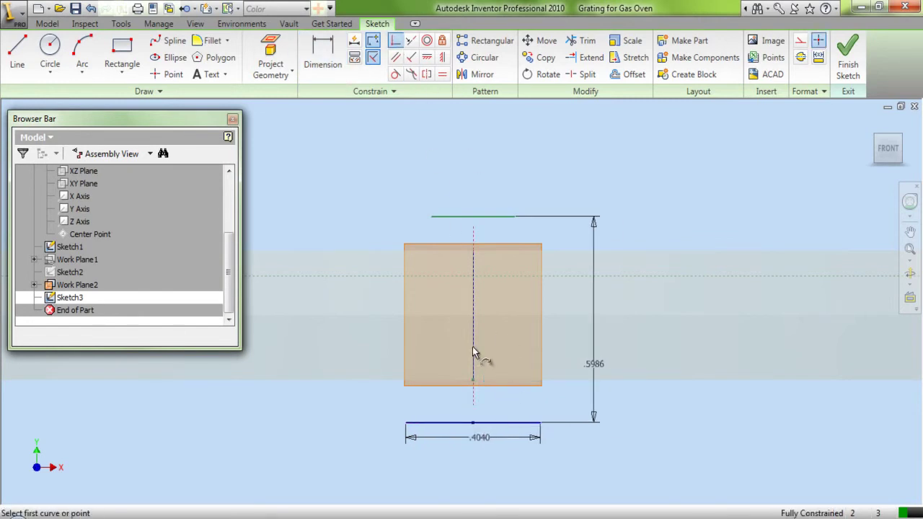
right_click(374, 171)
left_click(389, 179)
- Close the trapezoid with two slanted lines joining the matching ends of the top and lower lines, and finish the sketch
key("l")
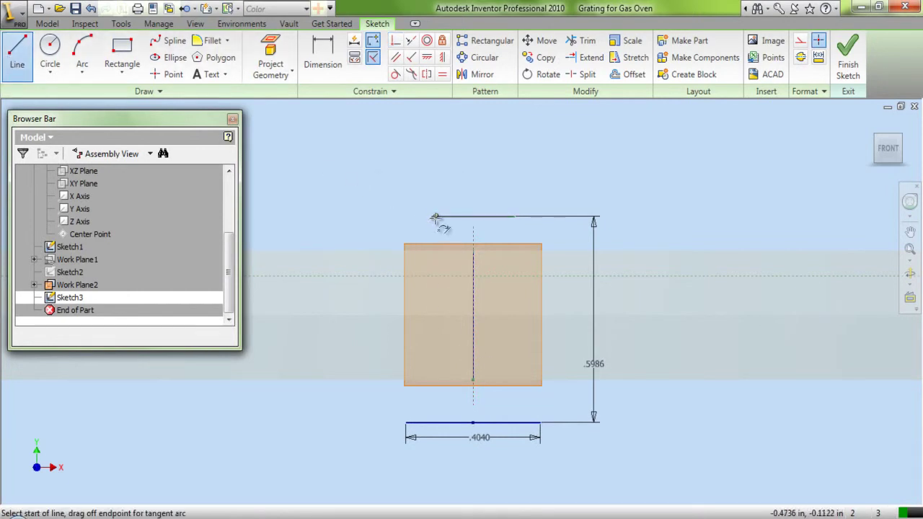
left_click(432, 217)
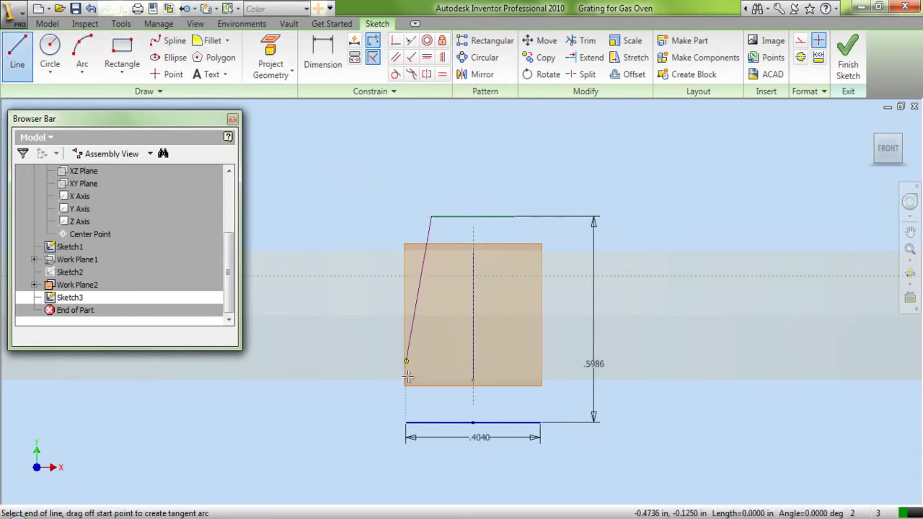
double_click(406, 423)
left_click(515, 217)
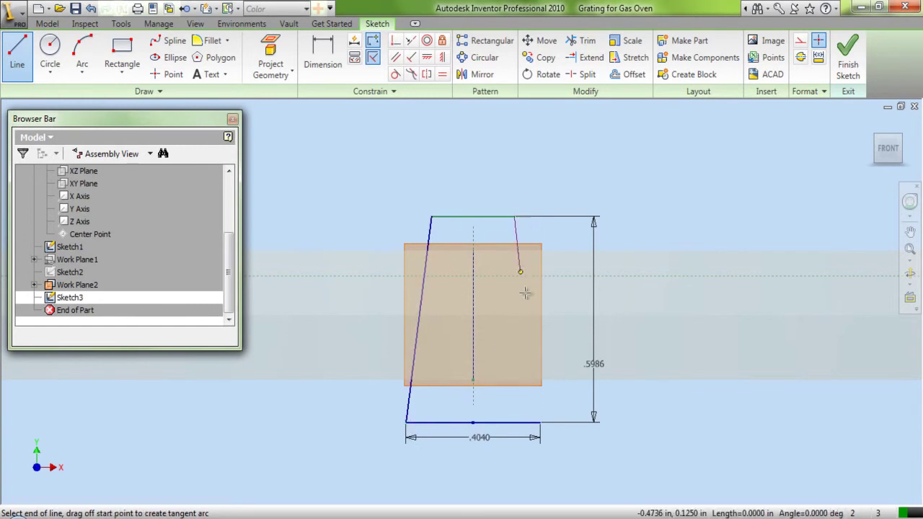
left_click(539, 422)
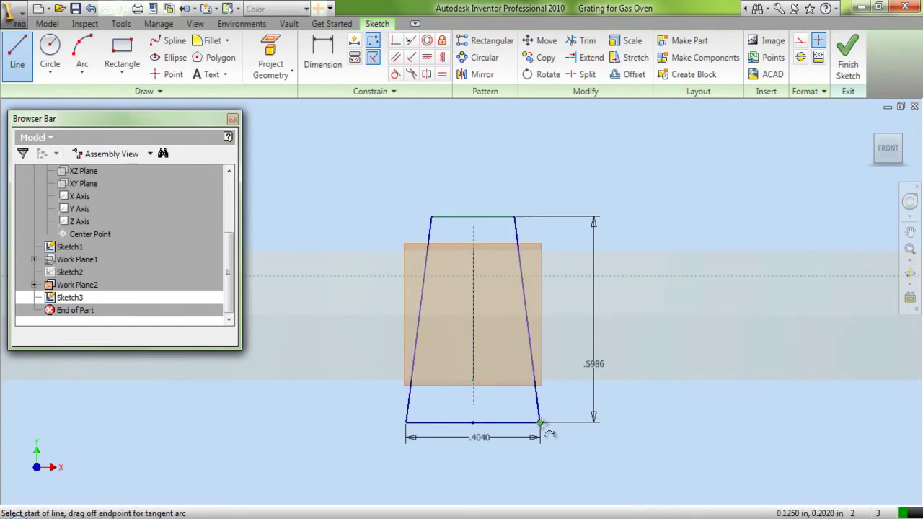
right_click(551, 175)
left_click(561, 184)
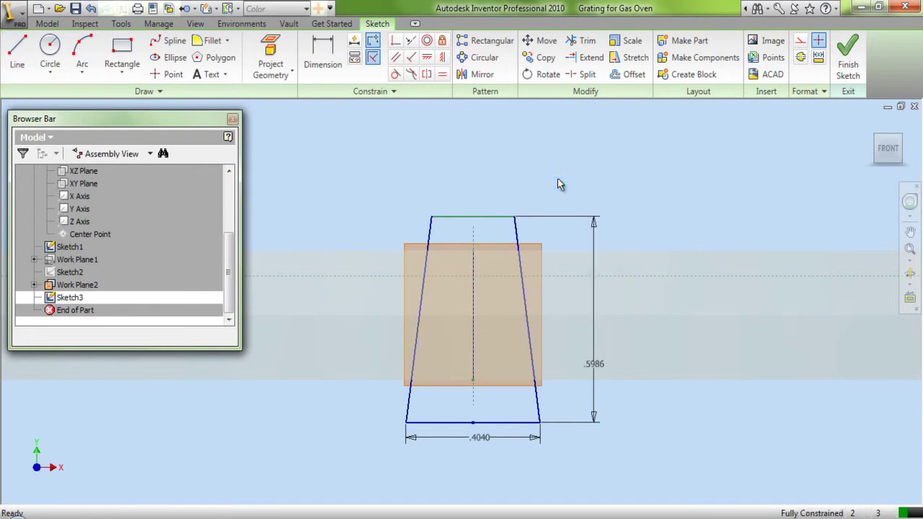
left_click(848, 56)
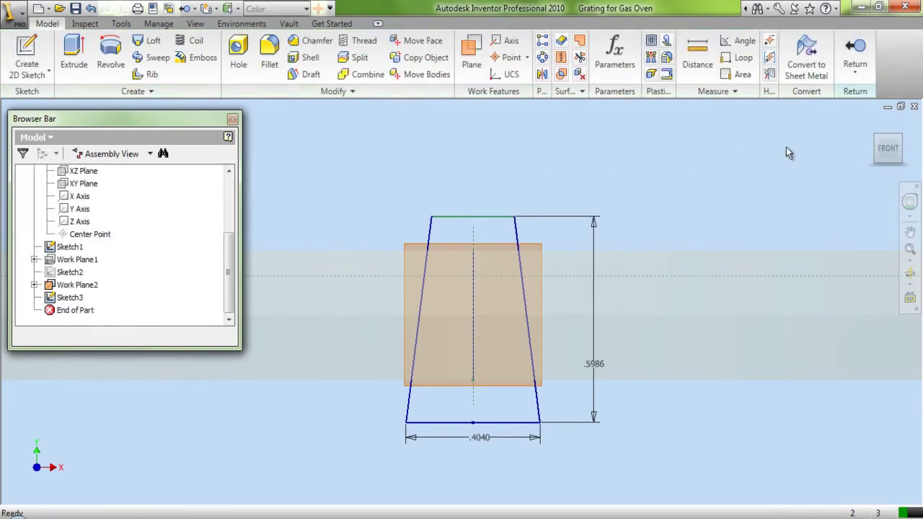
- In the isometric view, show the rectangle sketch, Sketch2, and hide Work Plane2
left_click(900, 137)
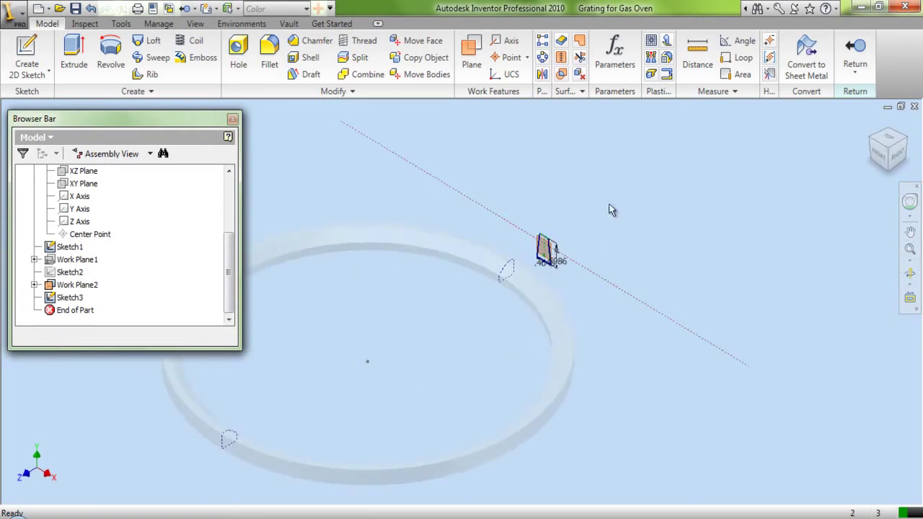
right_click(78, 275)
left_click(110, 427)
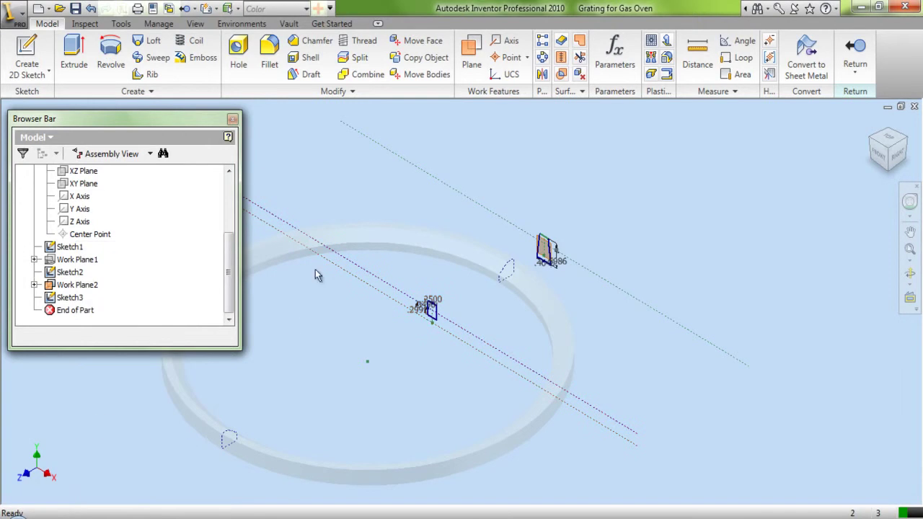
left_click(82, 287)
right_click(83, 287)
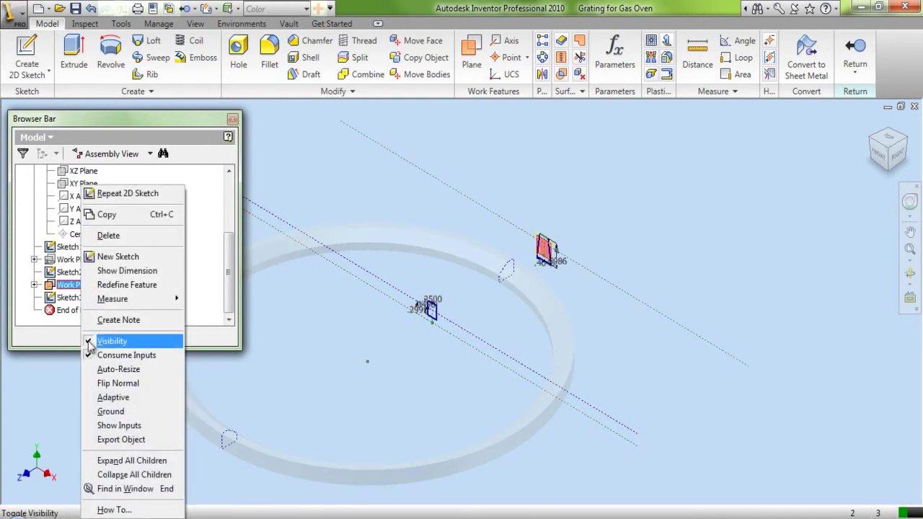
left_click(90, 342)
- Loft a solid bar between the trapezoid in Sketch3 and the rectangle in Sketch2
left_click(148, 41)
left_click(546, 249)
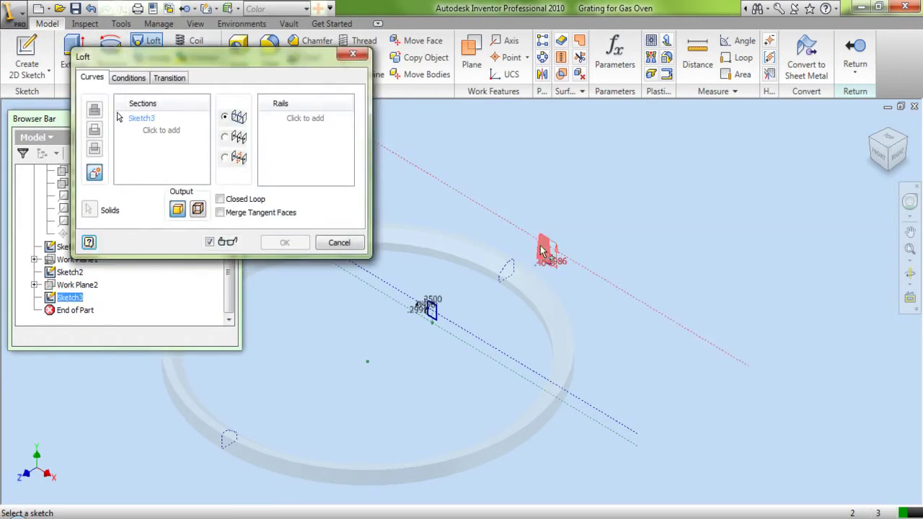
scroll(546, 253, "up", 3)
left_click(345, 383)
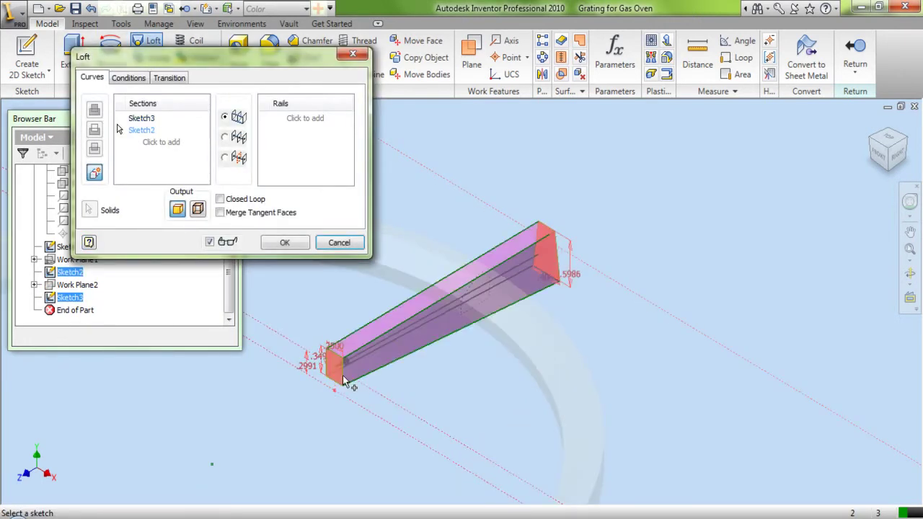
left_click(285, 243)
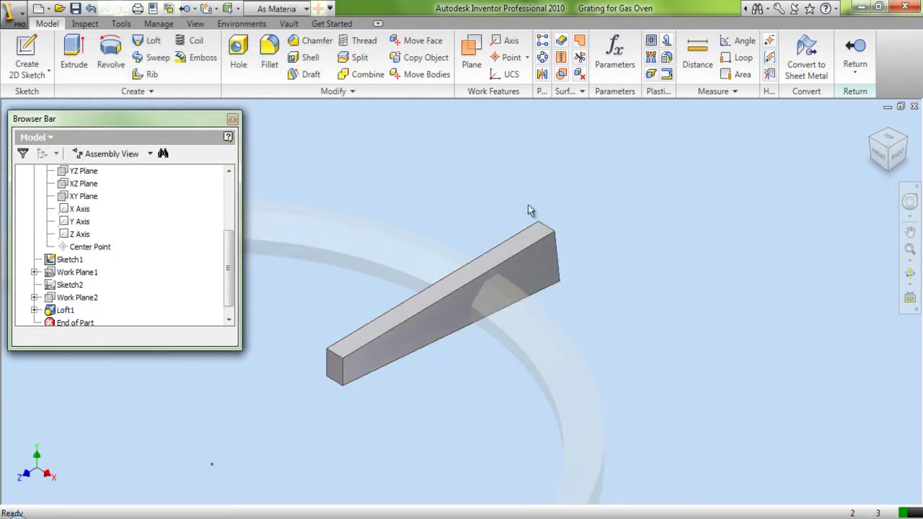
- Save the model with the lofted bar
scroll(674, 231, "down", 3)
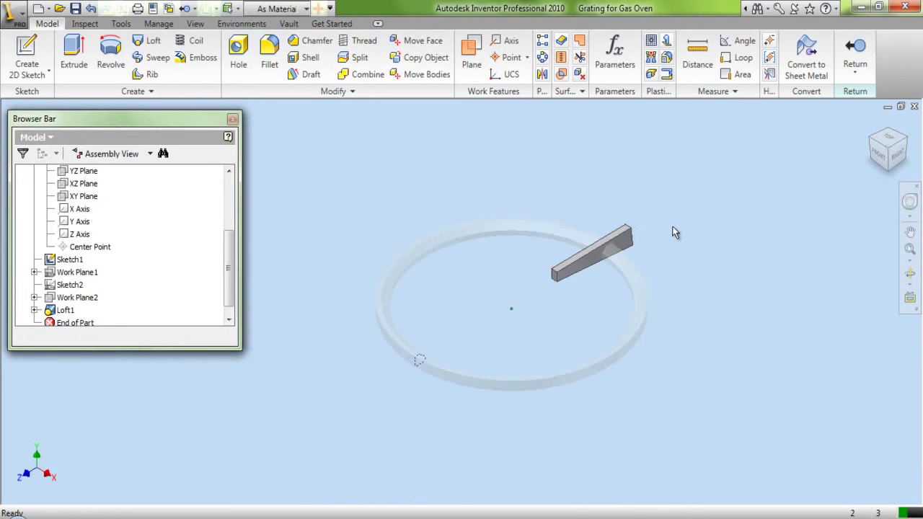
scroll(600, 238, "up", 3)
left_click(75, 8)
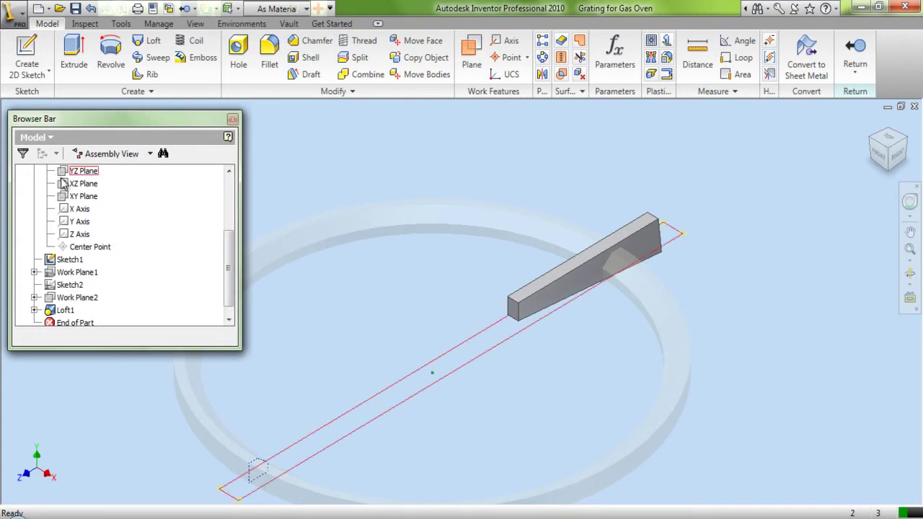
- Start a sketch on the component's origin XY Plane and project the ring's cut edges into it
scroll(67, 186, "up", 1)
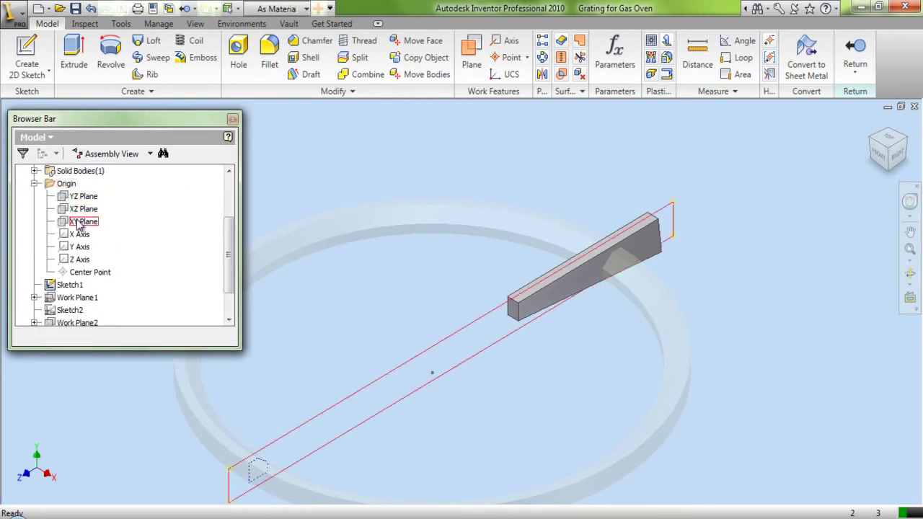
left_click(79, 221)
right_click(78, 221)
left_click(103, 271)
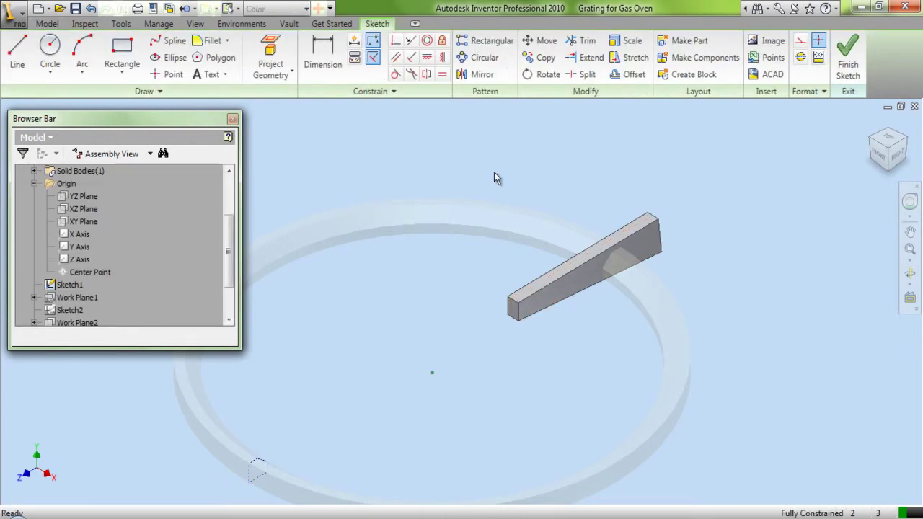
left_click(281, 72)
left_click(303, 126)
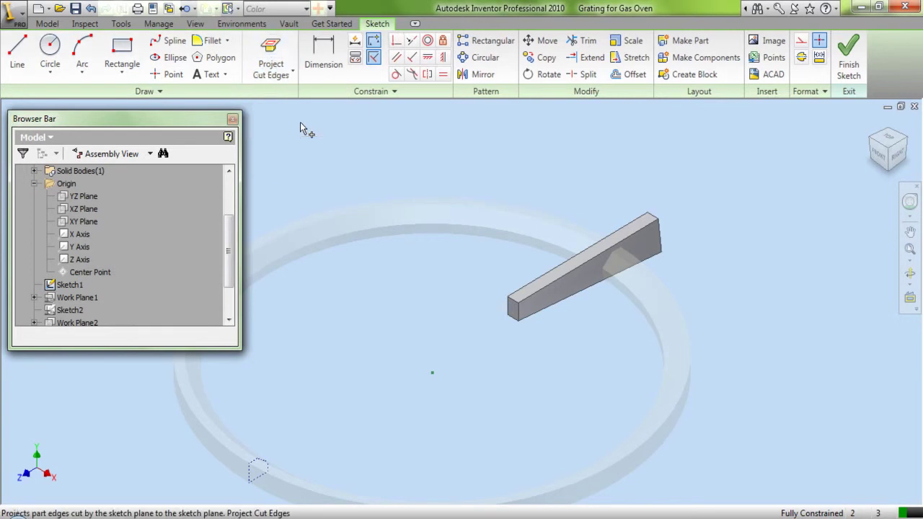
right_click(673, 180)
left_click(689, 185)
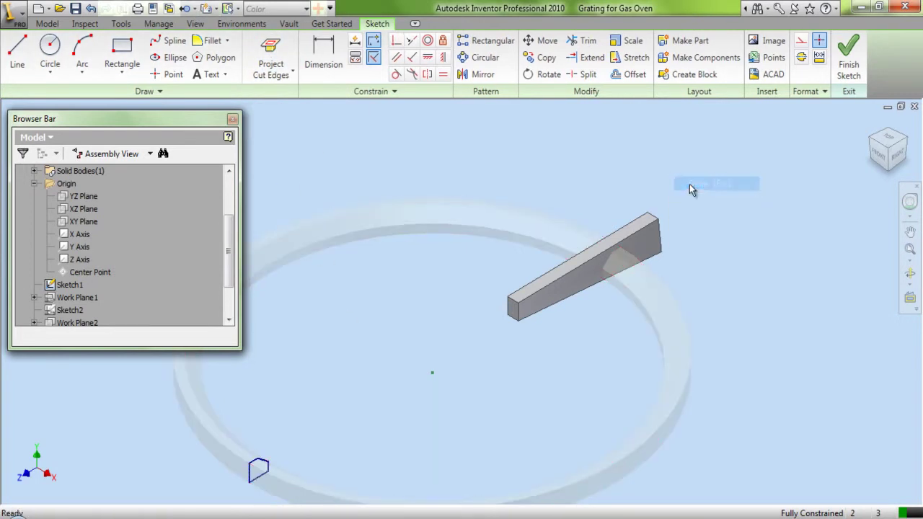
- Slice the graphics at the sketch plane and, in the right view, project the lofted bar's cut edges
right_click(667, 148)
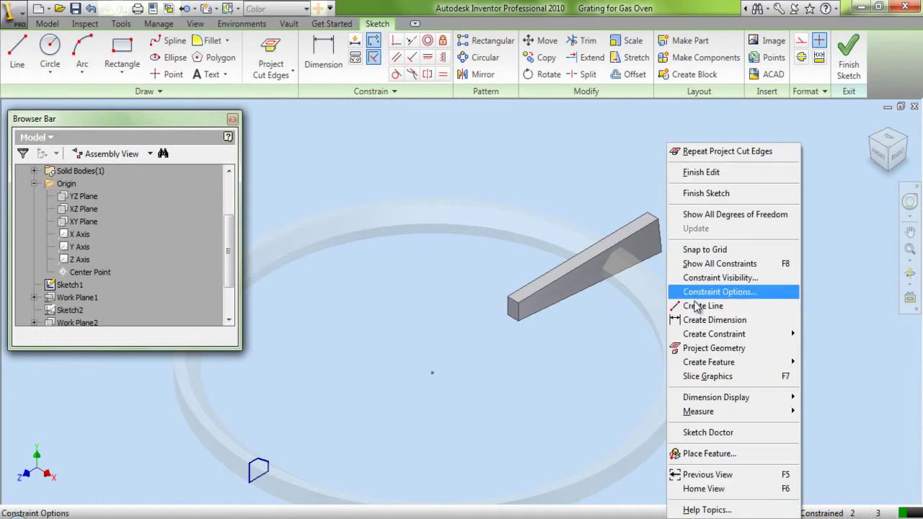
left_click(686, 376)
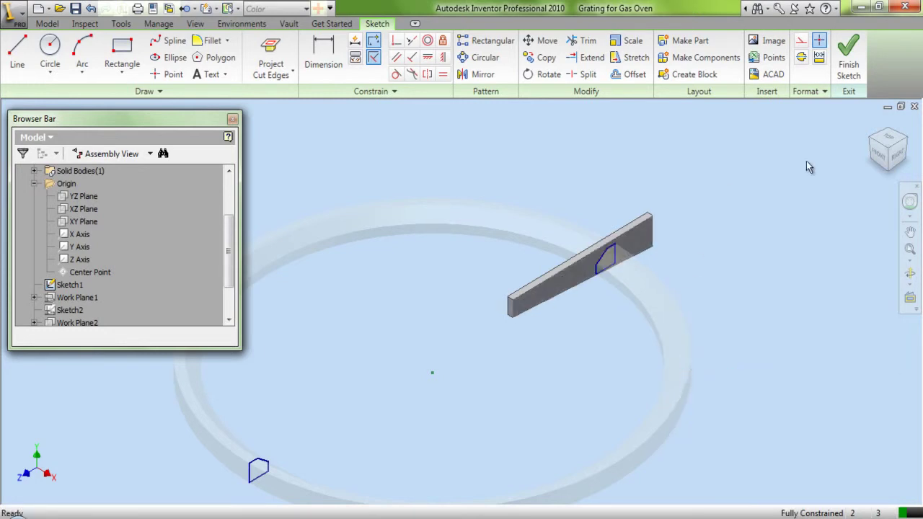
left_click(896, 153)
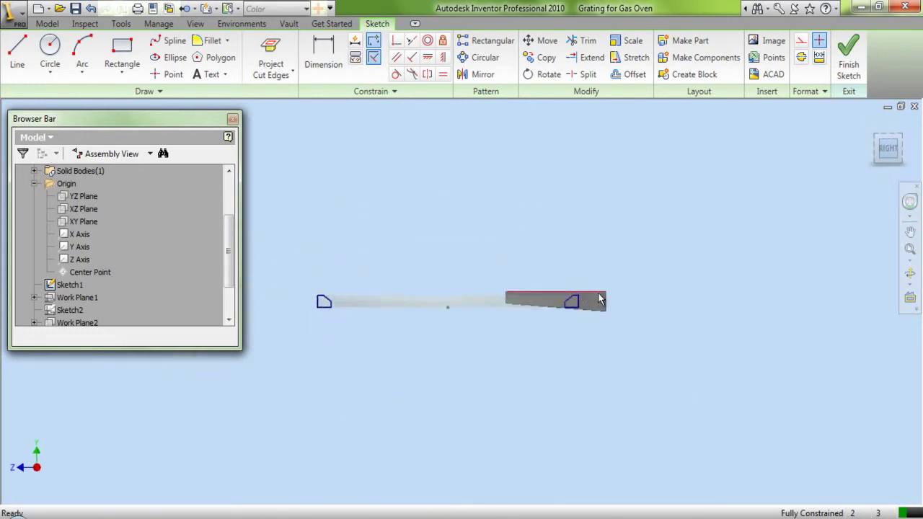
scroll(563, 288, "down", 5)
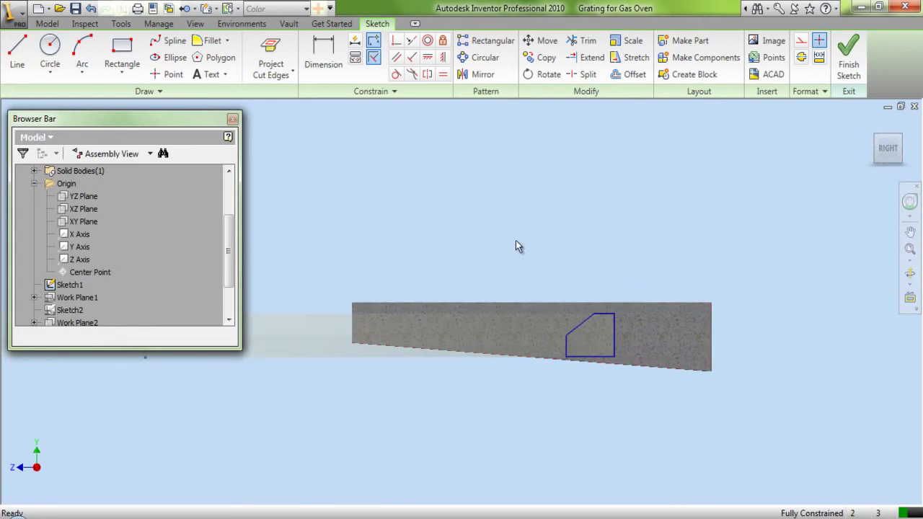
left_click(272, 59)
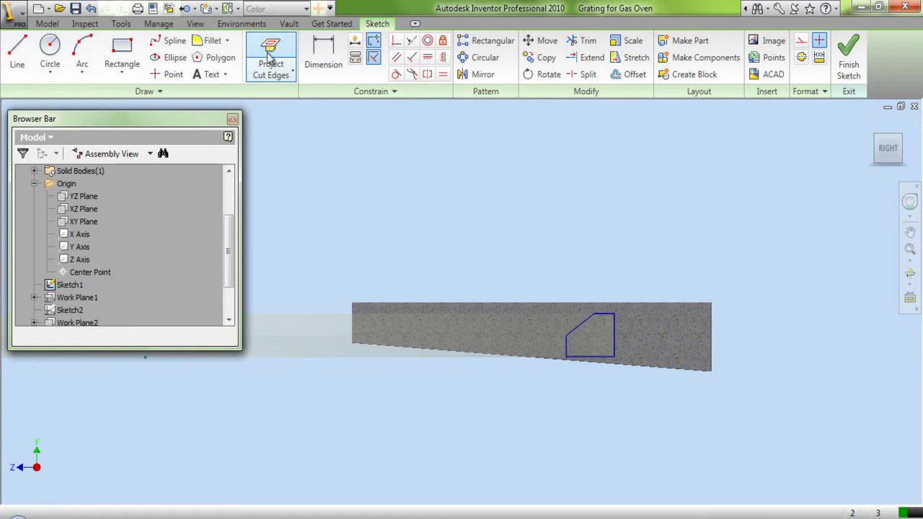
right_click(636, 204)
left_click(661, 207)
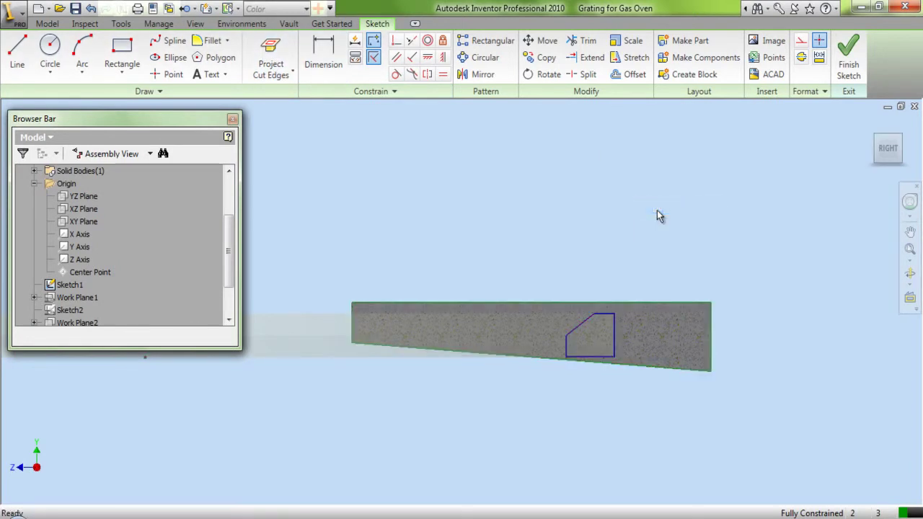
- Draw a horizontal line from the lower corner of the bar's narrow end through and past the ring profile
left_click(17, 55)
left_click(351, 343)
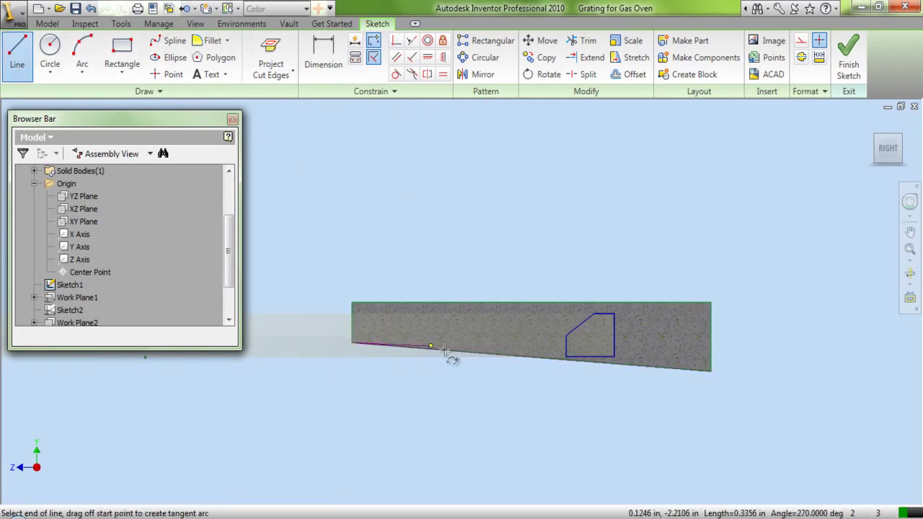
left_click(635, 345)
right_click(650, 358)
left_click(657, 169)
- Trim the parts of the horizontal line beyond and inside the ring profile so it ends at the profile's inner edge
left_click(590, 41)
left_click(634, 346)
left_click(604, 348)
right_click(591, 392)
left_click(604, 403)
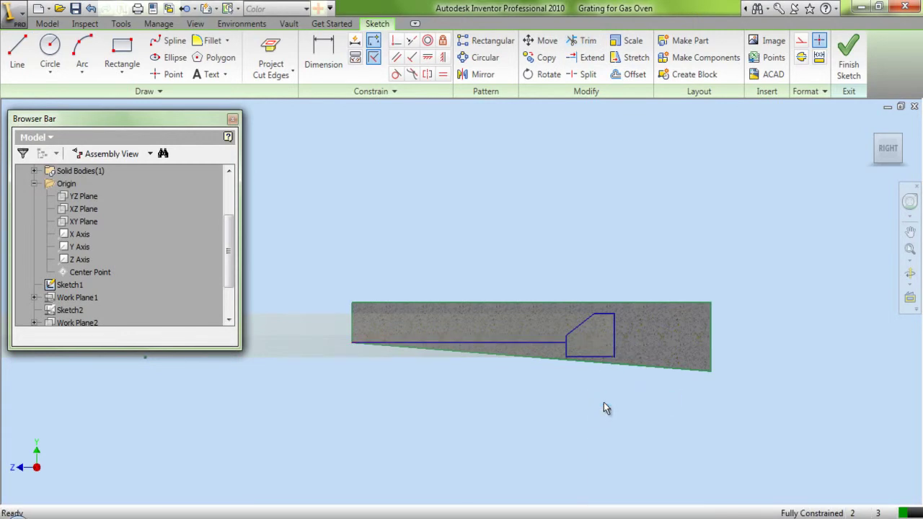
- Draw a vertical line about 0.27 in long downward from the ring profile's lower outer corner, past the bar's sloped edge
left_click(17, 57)
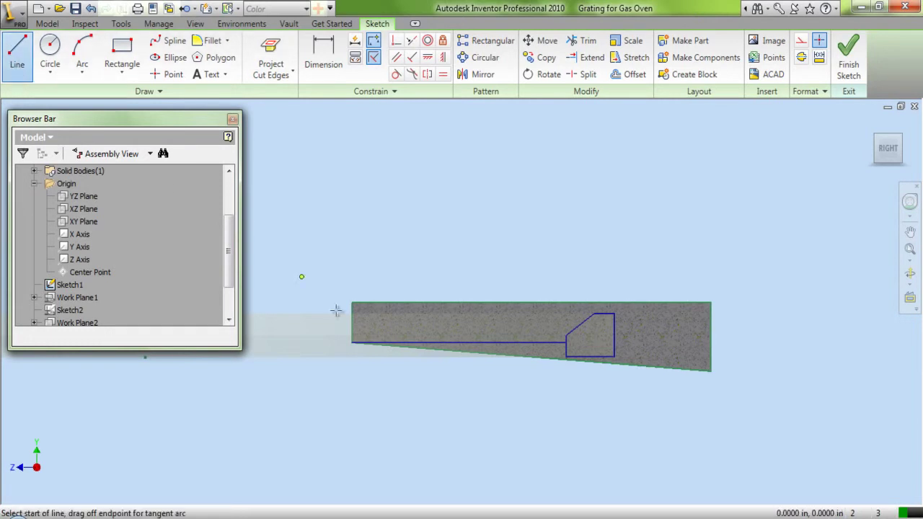
left_click(614, 356)
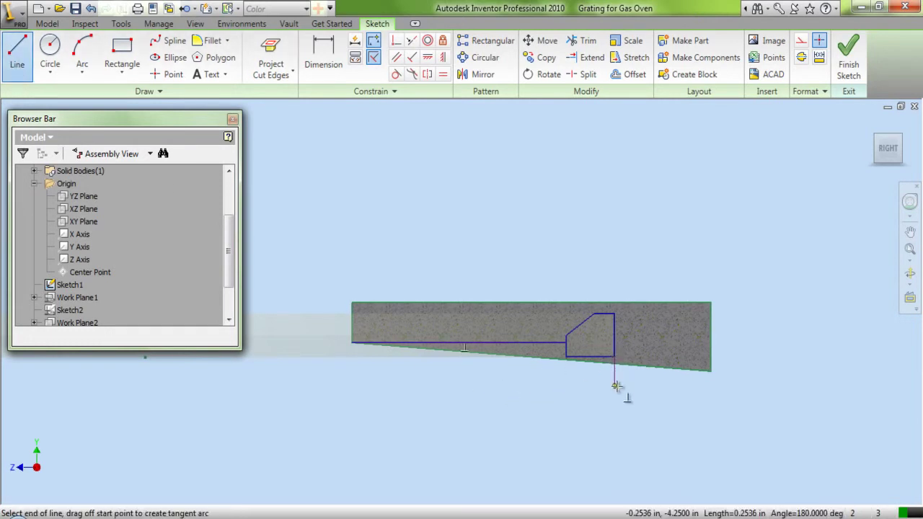
left_click(618, 388)
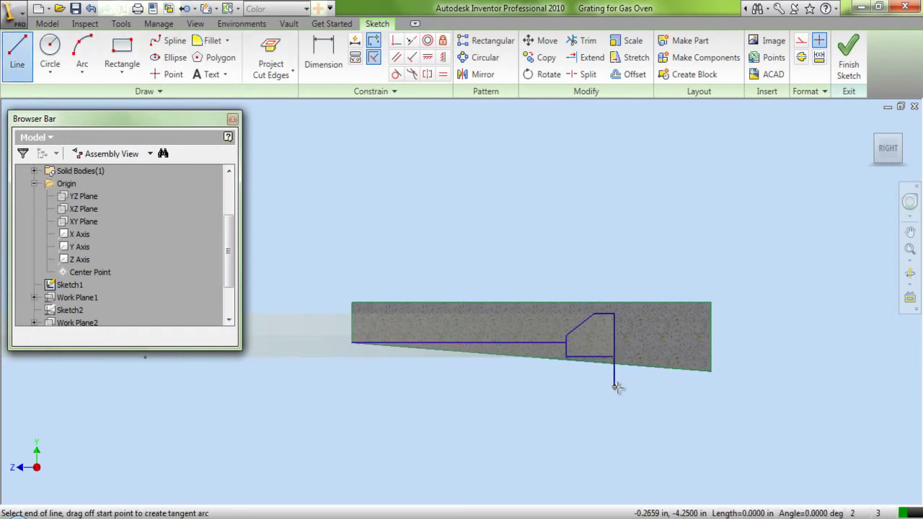
right_click(567, 395)
left_click(584, 215)
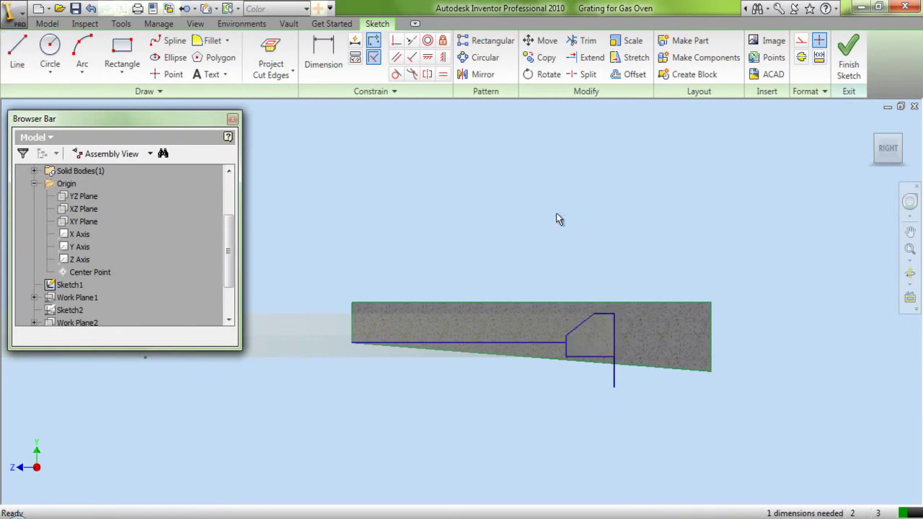
- Draw a line along the bar's sloped lower edge from the narrow end's lower corner to the vertical line
left_click(17, 52)
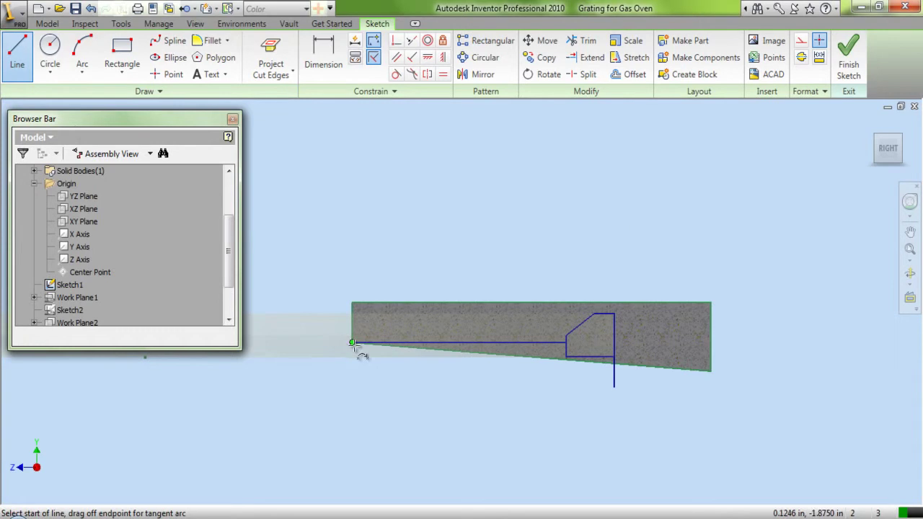
left_click(352, 341)
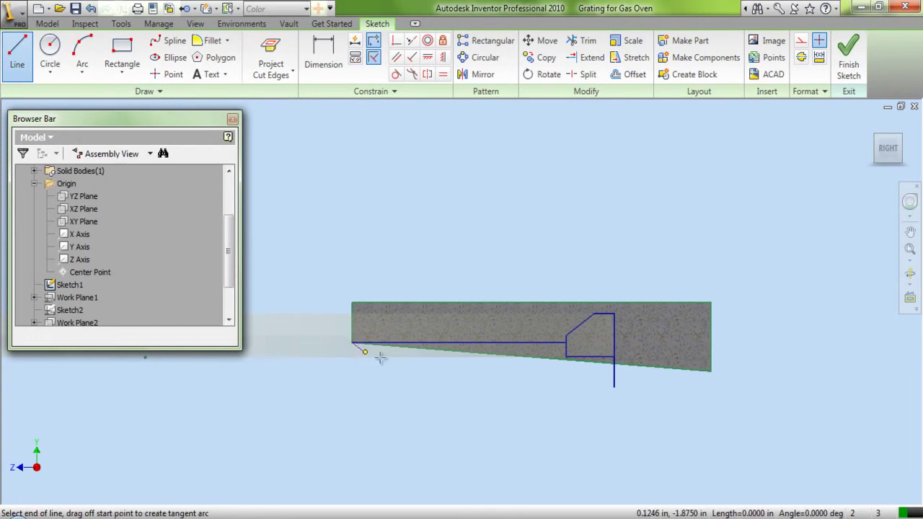
left_click(613, 361)
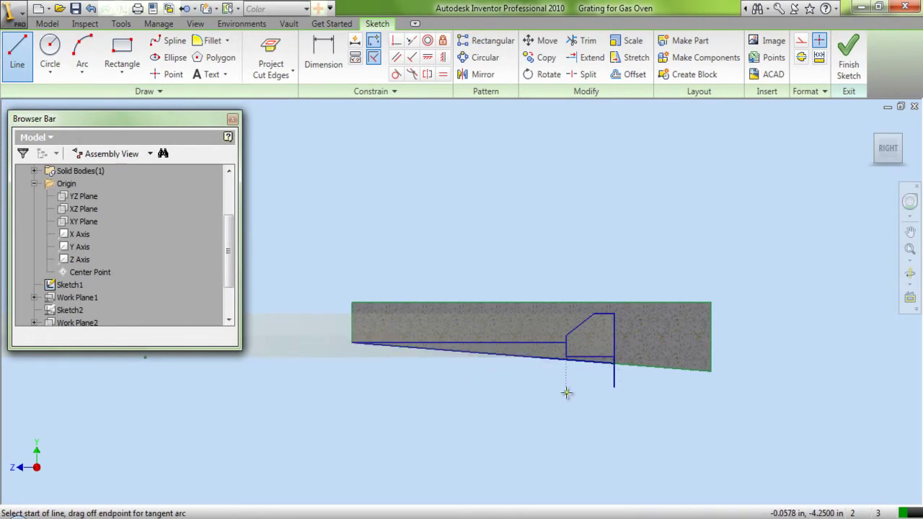
right_click(566, 393)
left_click(589, 228)
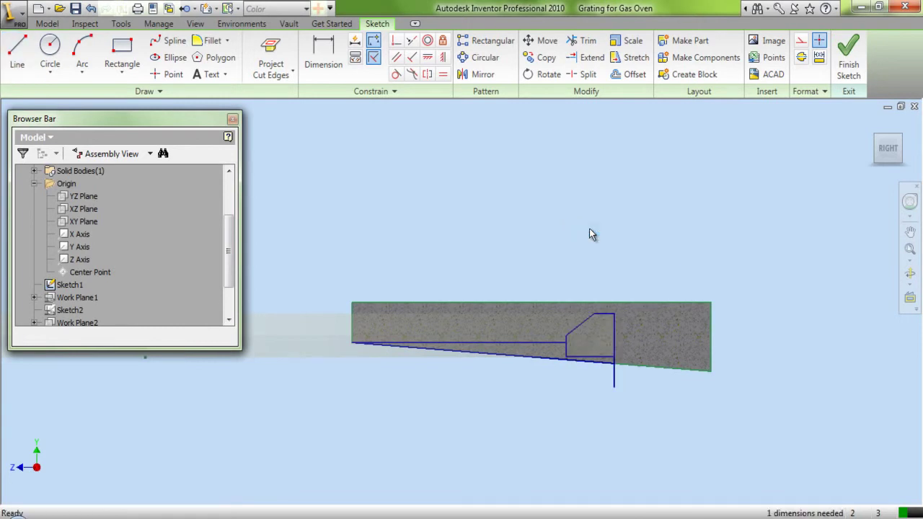
- Trim the part of the vertical line that extends below the bar's sloped edge
left_click(583, 40)
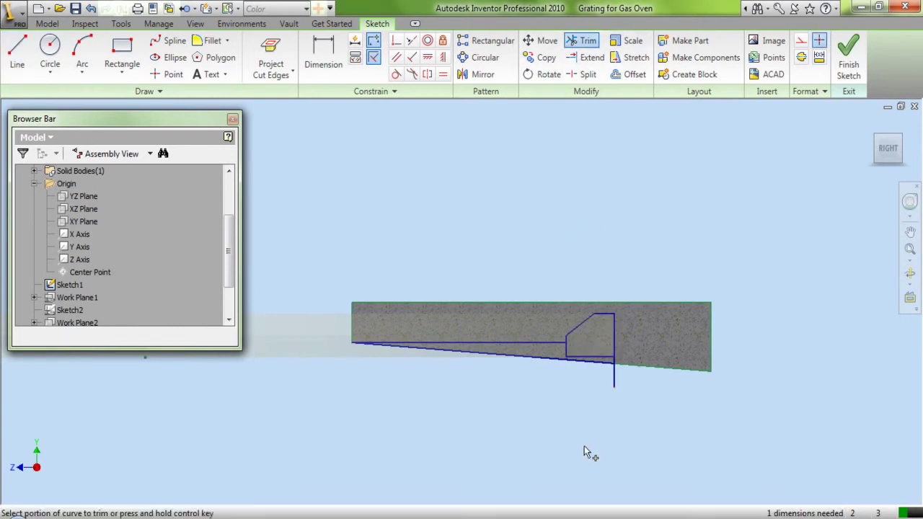
right_click(542, 209)
left_click(557, 212)
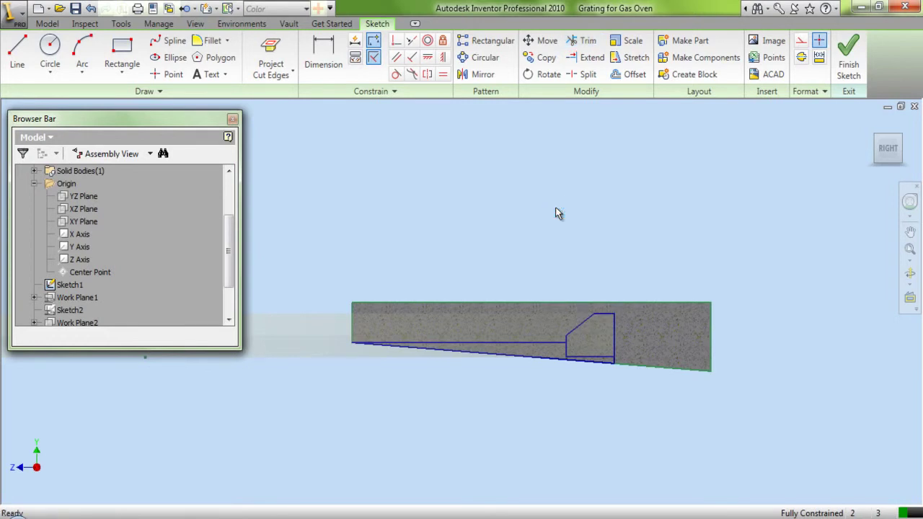
- Convert the ring profile's bottom edge and inner vertical edge to construction lines
scroll(581, 359, "up", 3)
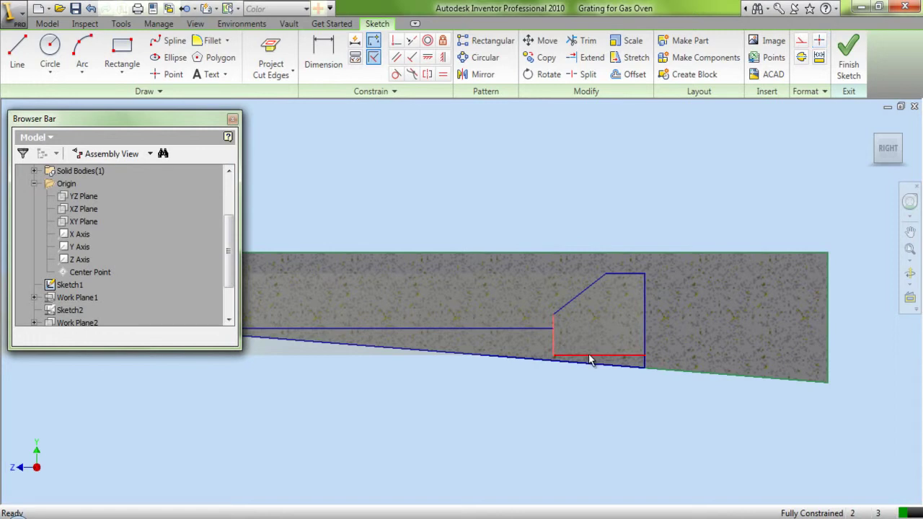
left_click(590, 357, "ctrl")
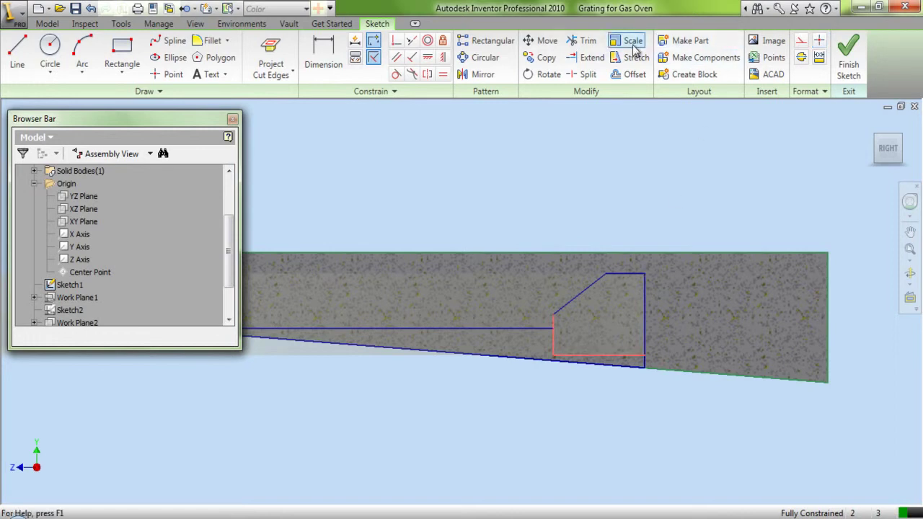
left_click(801, 42)
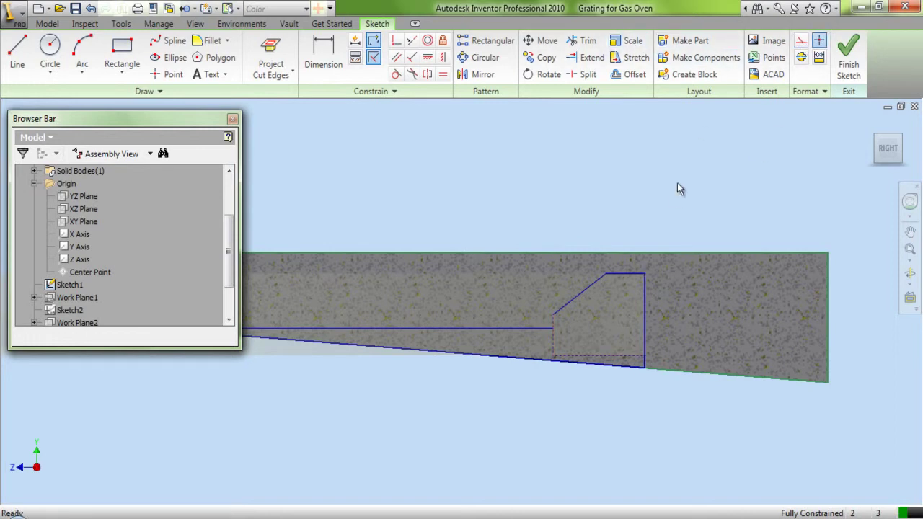
- Draw a vertical line about 0.06 in long from the ring profile's slanted edge down to the horizontal line, and finish the sketch
left_click(17, 54)
scroll(552, 315, "up", 2)
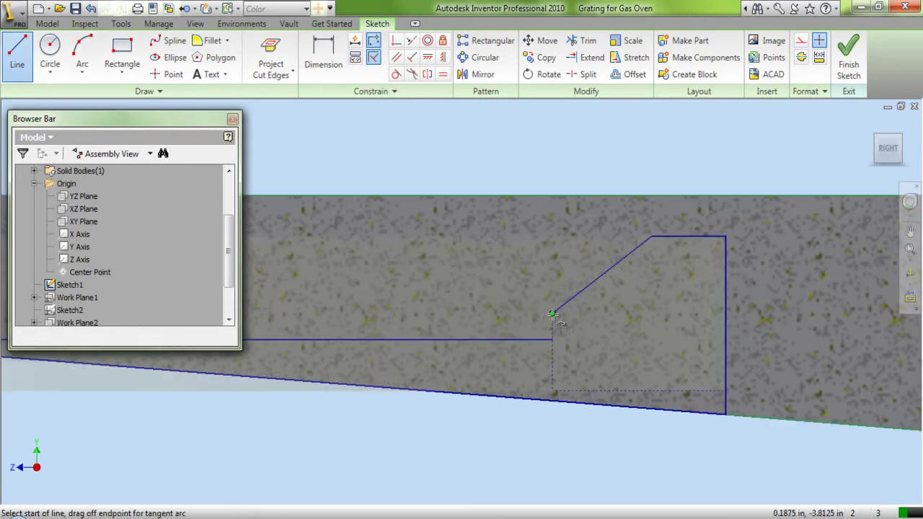
left_click(552, 314)
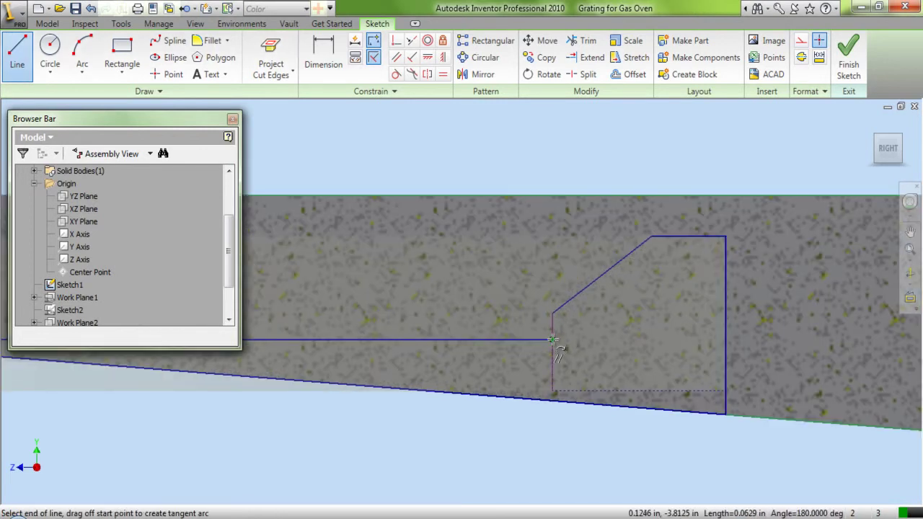
double_click(552, 339)
right_click(616, 344)
left_click(640, 348)
scroll(662, 374, "down", 3)
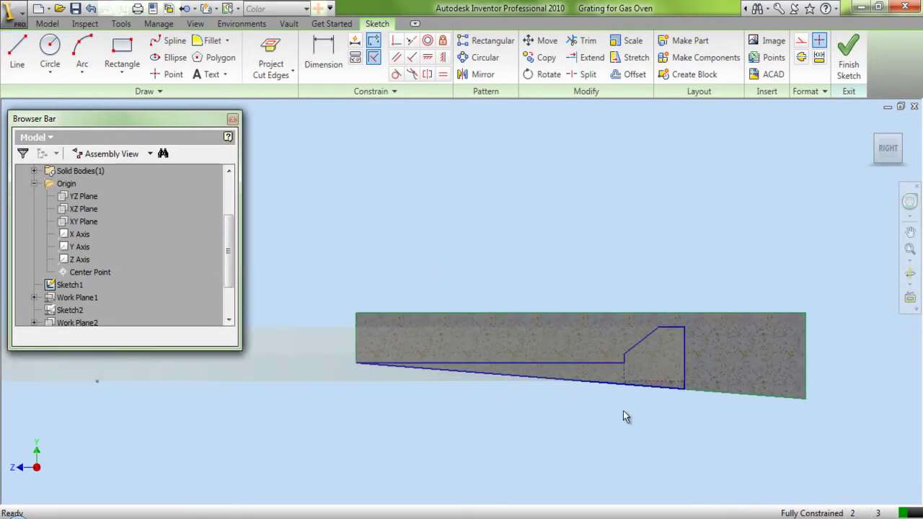
left_click(850, 77)
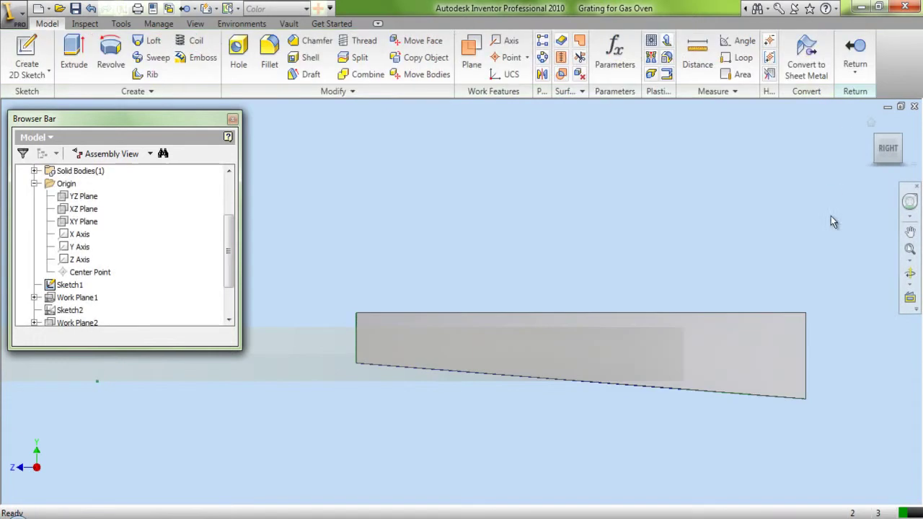
- Revolve the closed sketch profile as a full cut about the part's X Axis to notch the bar
left_click(905, 142)
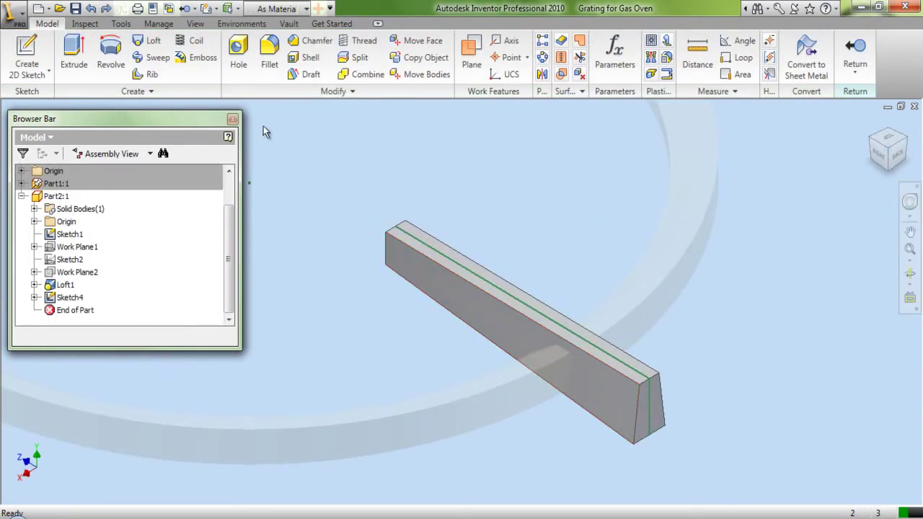
left_click(121, 69)
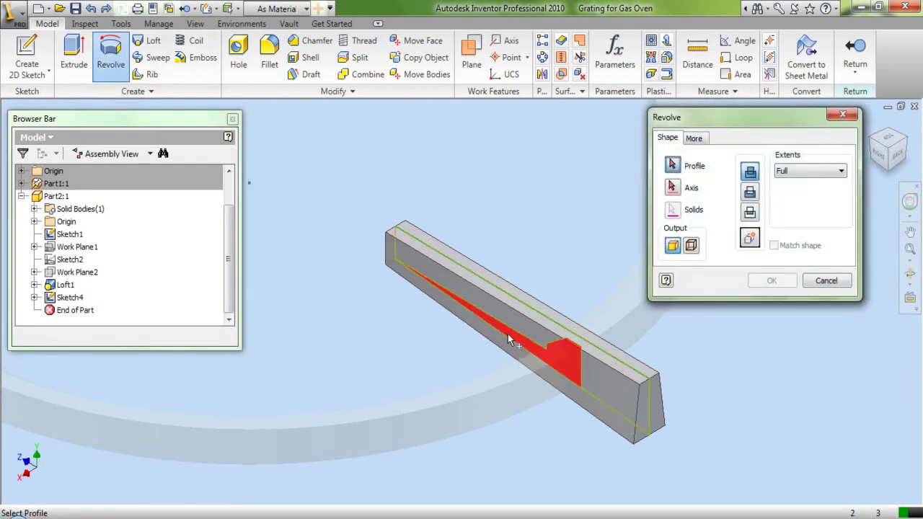
scroll(630, 410, "down", 3)
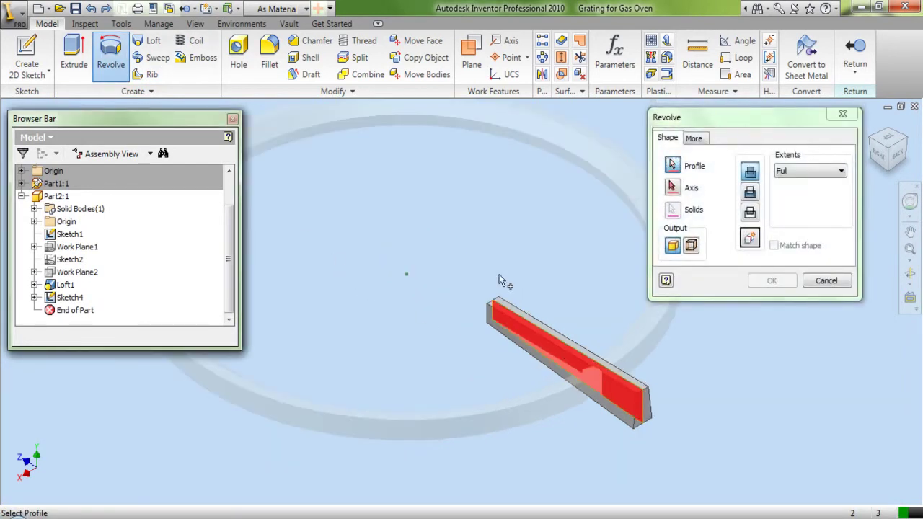
right_click(450, 216)
left_click(476, 222)
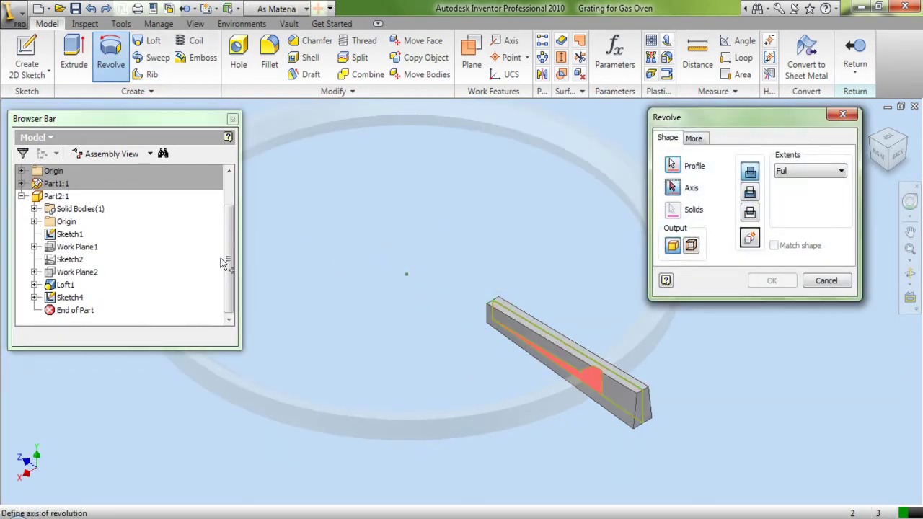
left_click(34, 222)
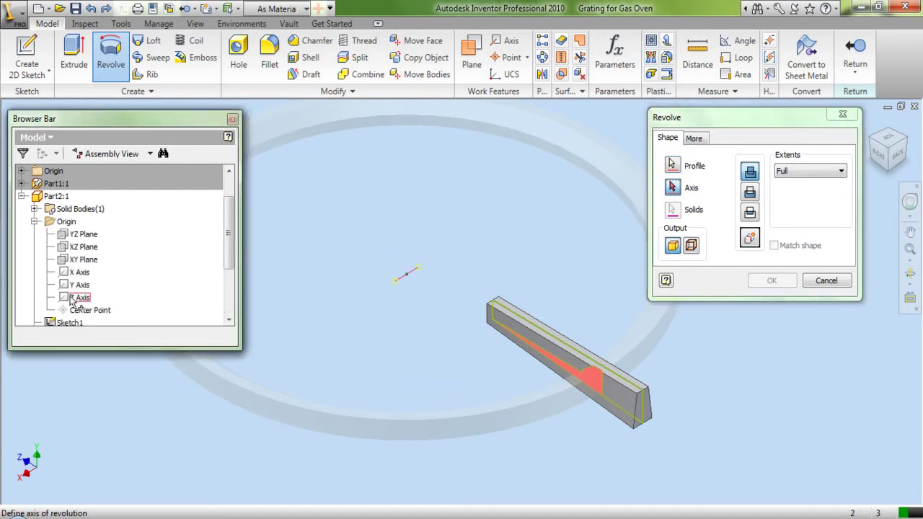
left_click(77, 272)
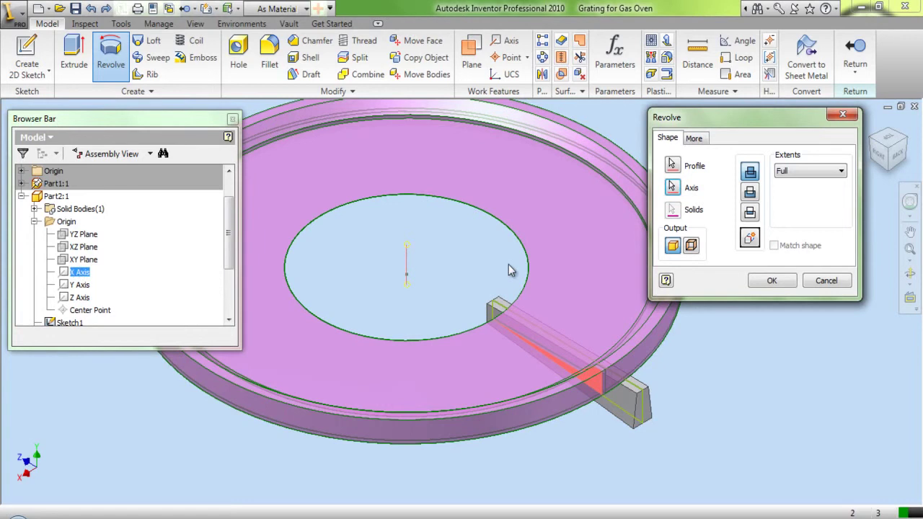
left_click(751, 193)
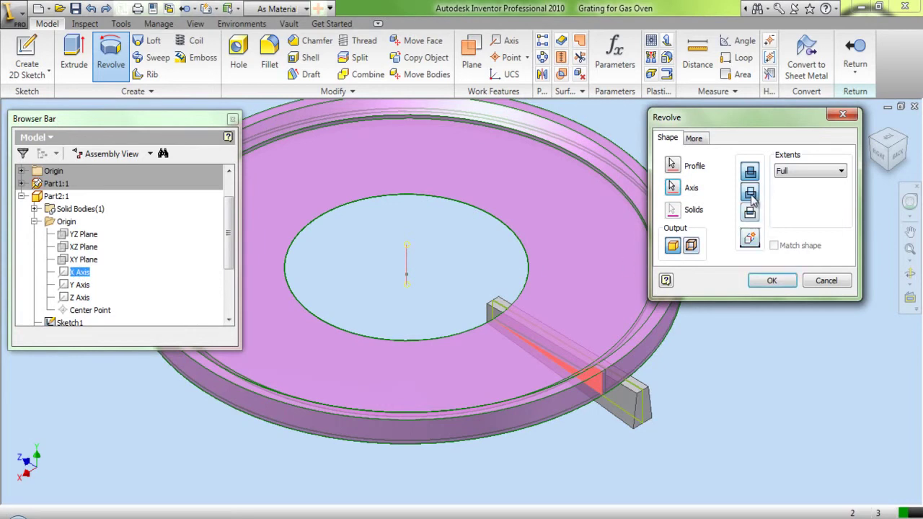
left_click(768, 283)
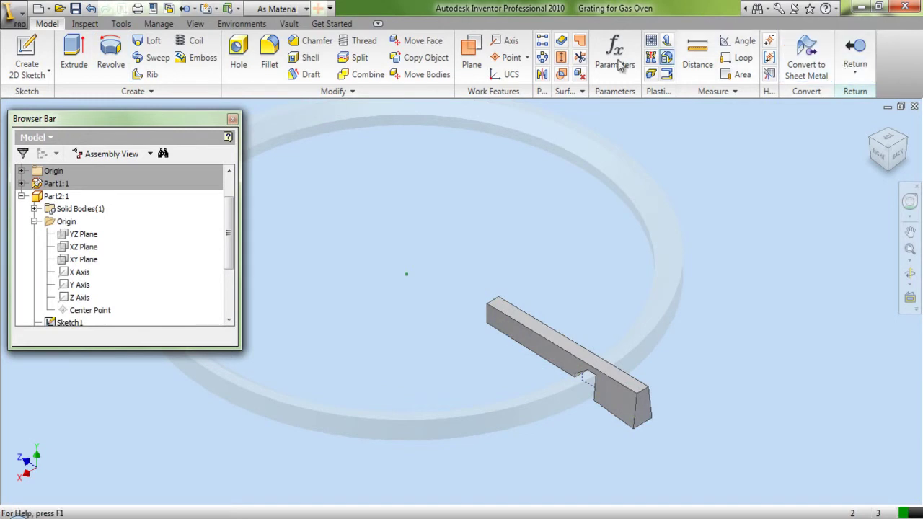
- Create a circular pattern of the loft and the revolved cut about the X Axis with 4 occurrences over 360 deg
left_click(562, 74)
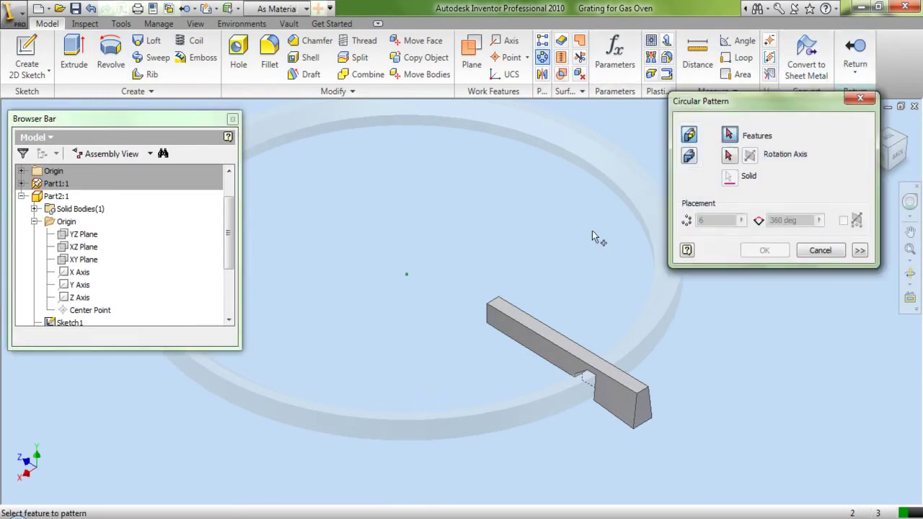
scroll(221, 268, "down", 3)
left_click(65, 285)
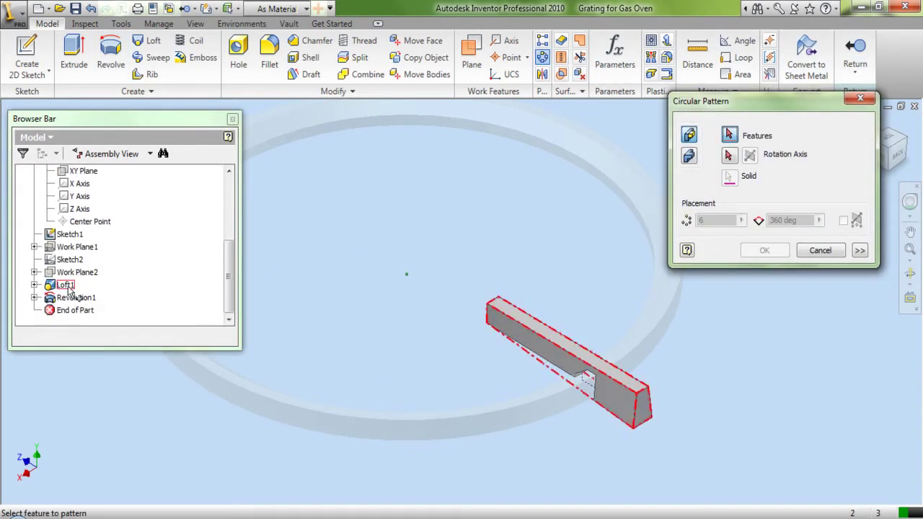
left_click(72, 298)
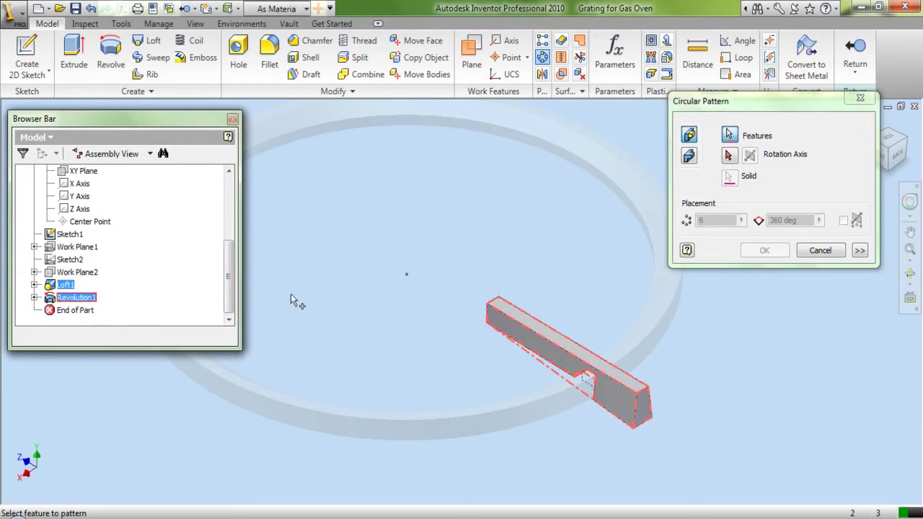
left_click(730, 157)
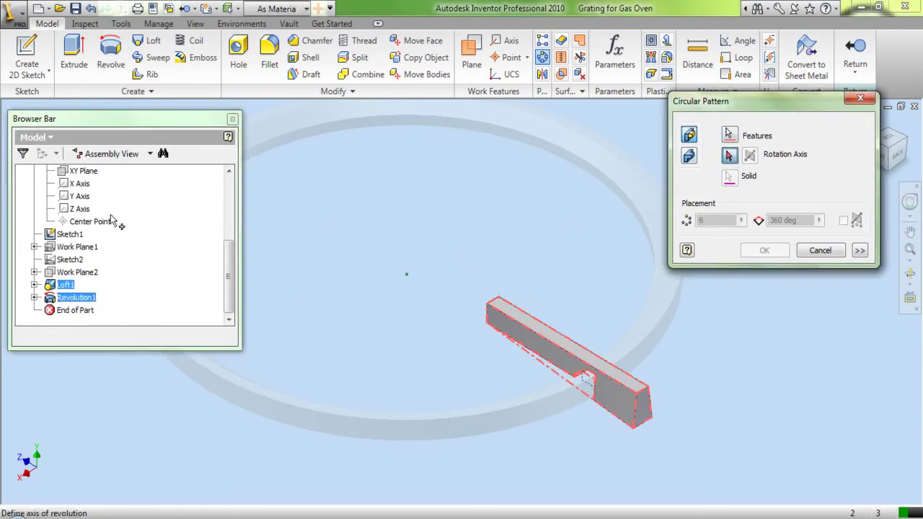
left_click(81, 189)
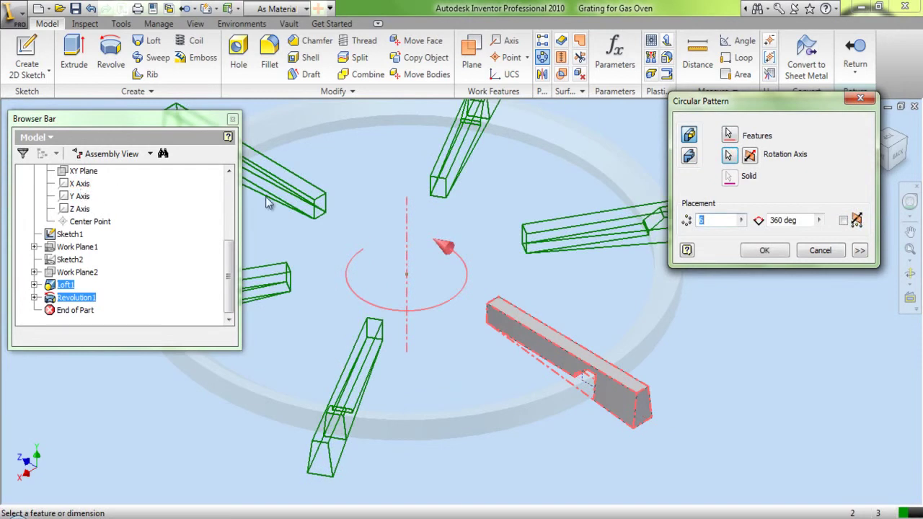
type("4")
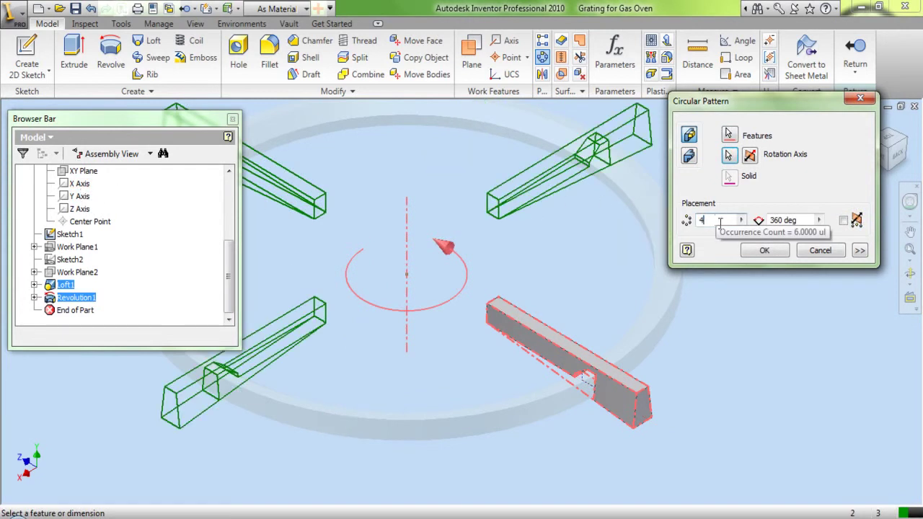
left_click(761, 251)
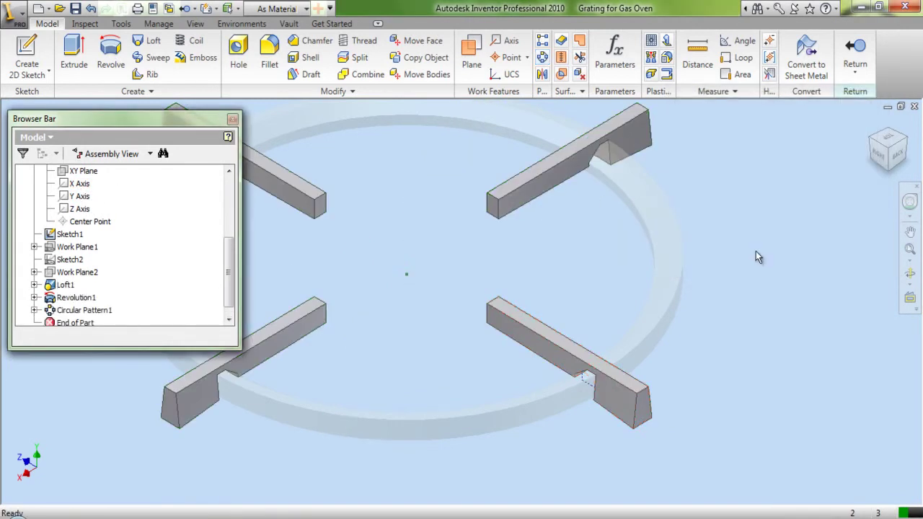
- Return from the part to the top-level assembly and collapse all nodes in the model tree
left_click(855, 58)
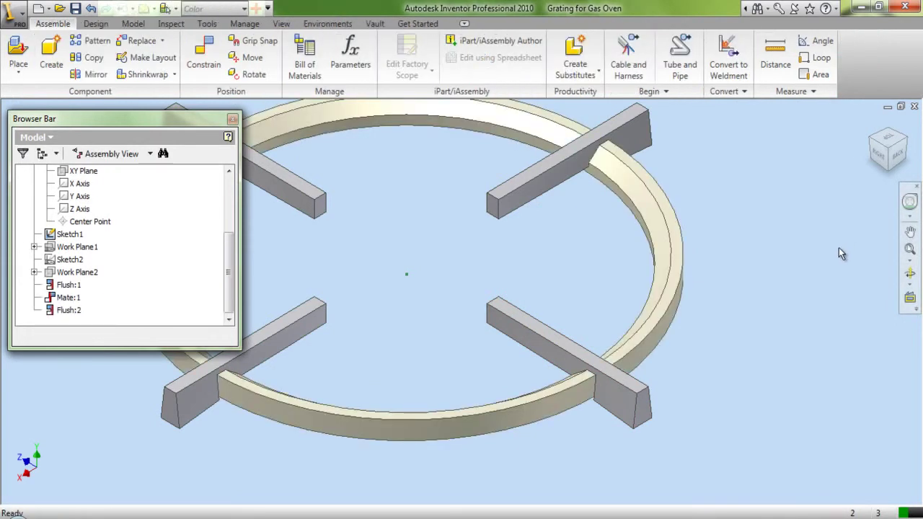
scroll(746, 336, "down", 3)
right_click(151, 250)
left_click(209, 487)
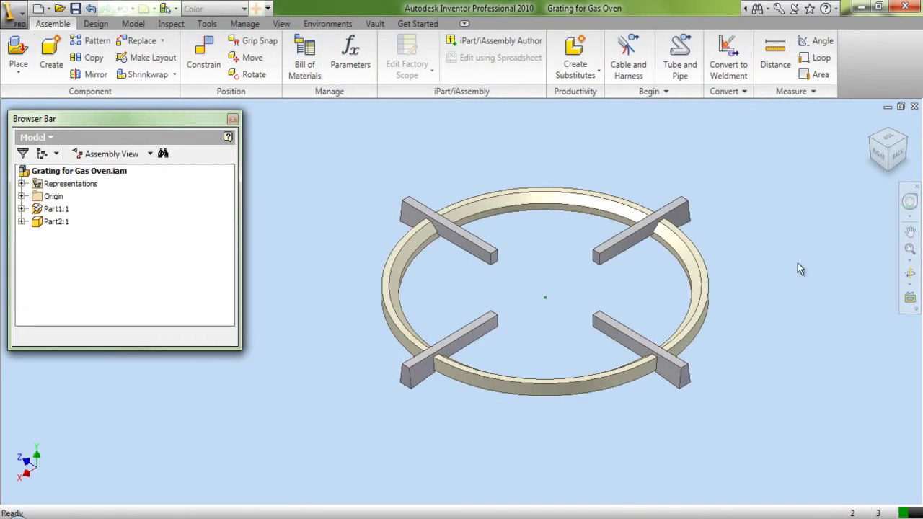
- Save the grating assembly together with all its changed dependent files
middle_click_drag(613, 144, 404, 156)
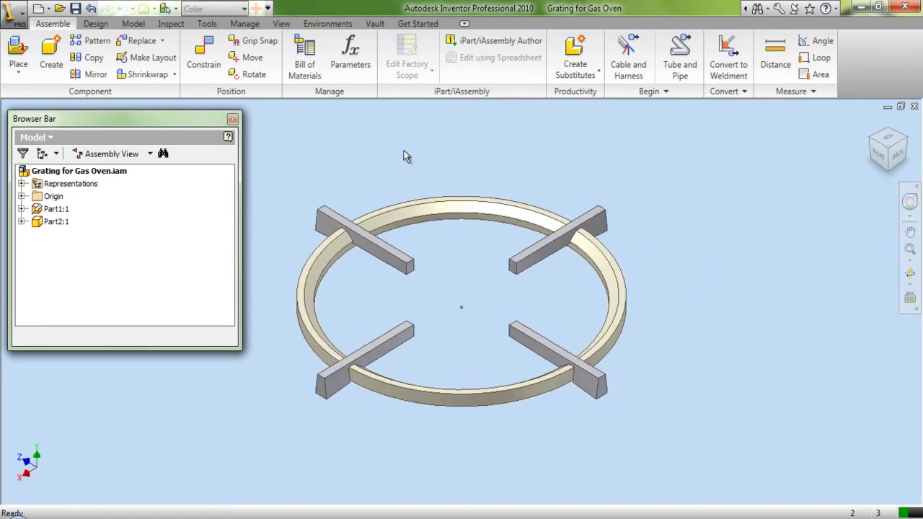
left_click(75, 8)
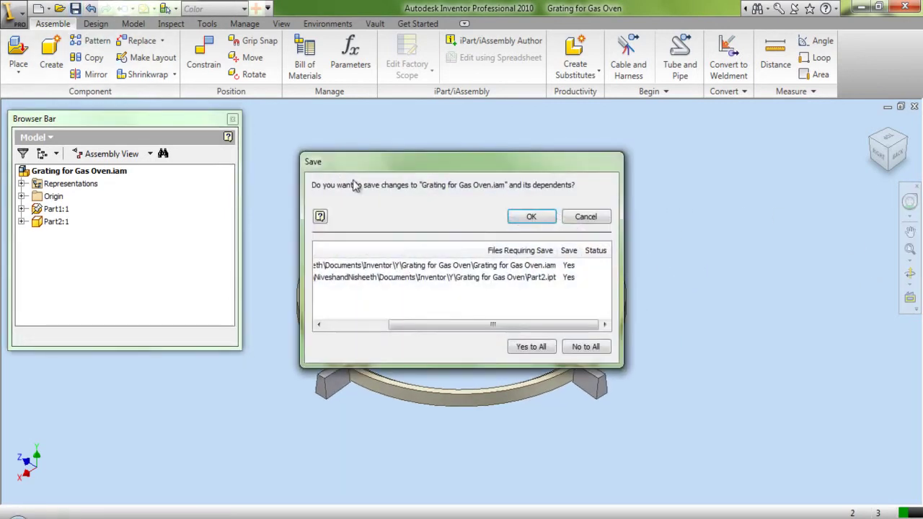
left_click(533, 348)
left_click(531, 217)
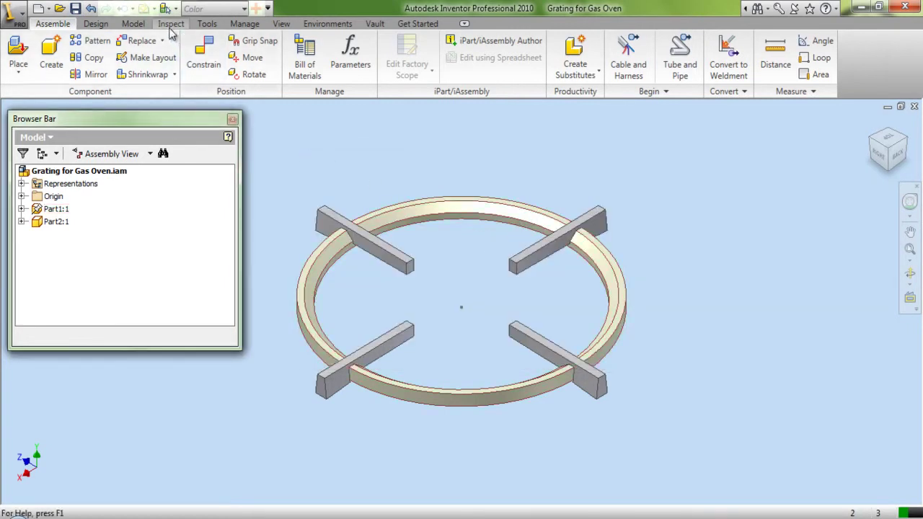
- Analyze interference between the assembly's components, with the four-bar part as set 1 and the ring as set 2
left_click(171, 24)
left_click(29, 67)
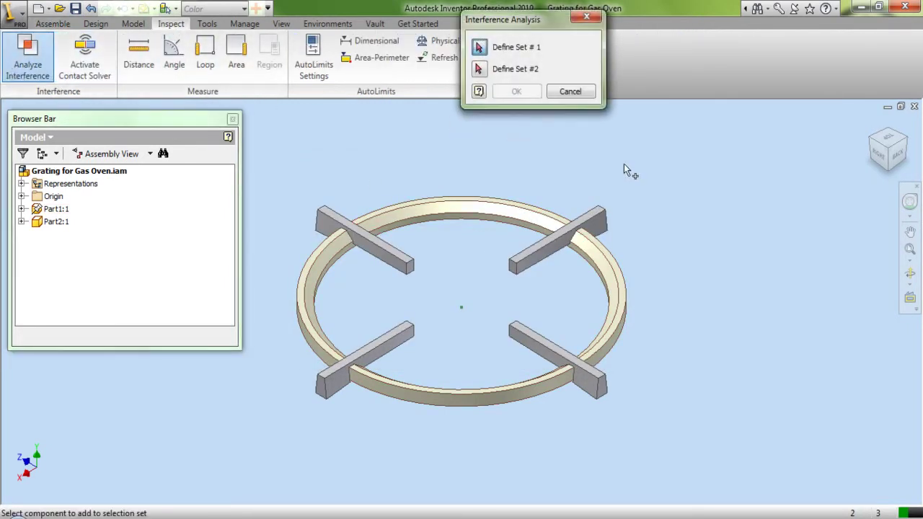
left_click(605, 217)
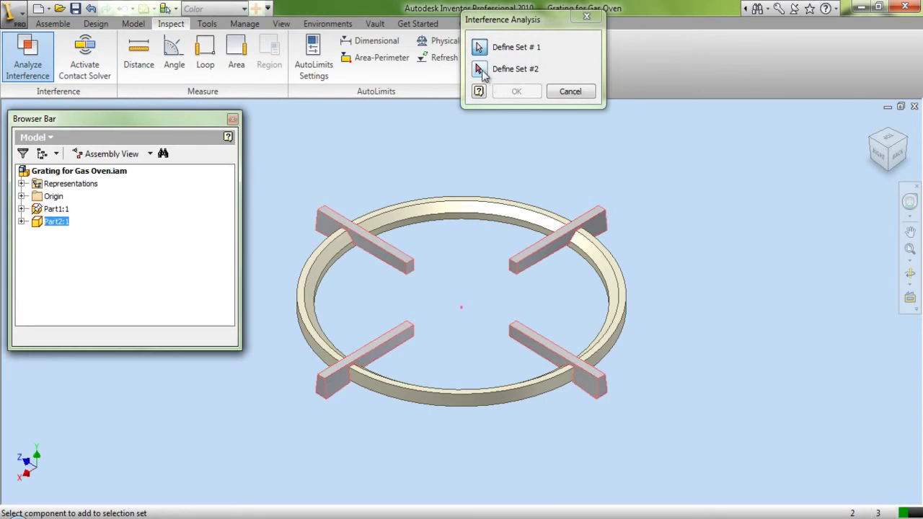
left_click(480, 70)
left_click(494, 208)
left_click(516, 91)
left_click(529, 298)
left_click(52, 23)
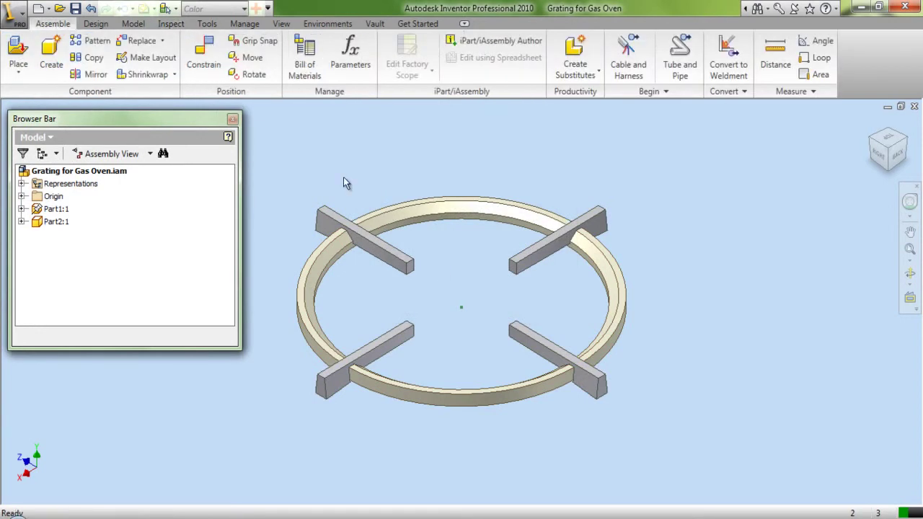
- Make the model browser shorter and open the four-bar part, Part2:1, for editing in place
left_click_drag(167, 349, 166, 274)
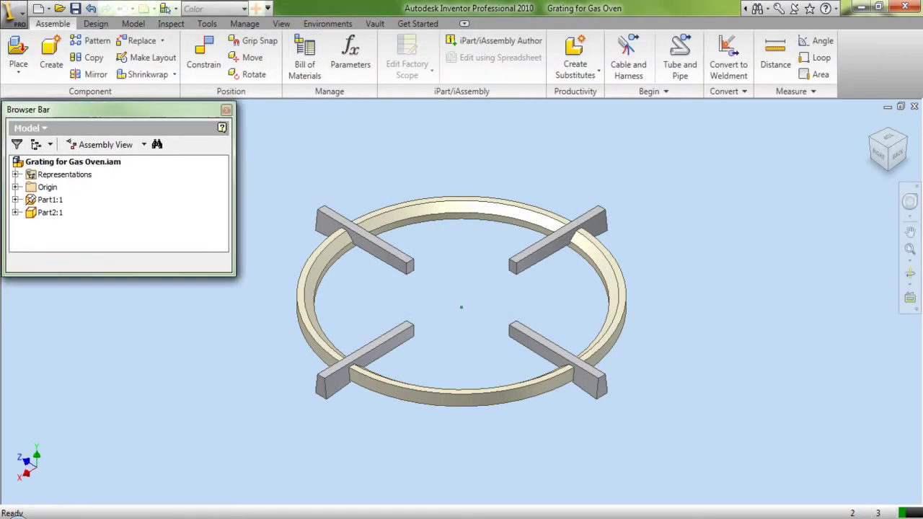
right_click(35, 217)
left_click(52, 67)
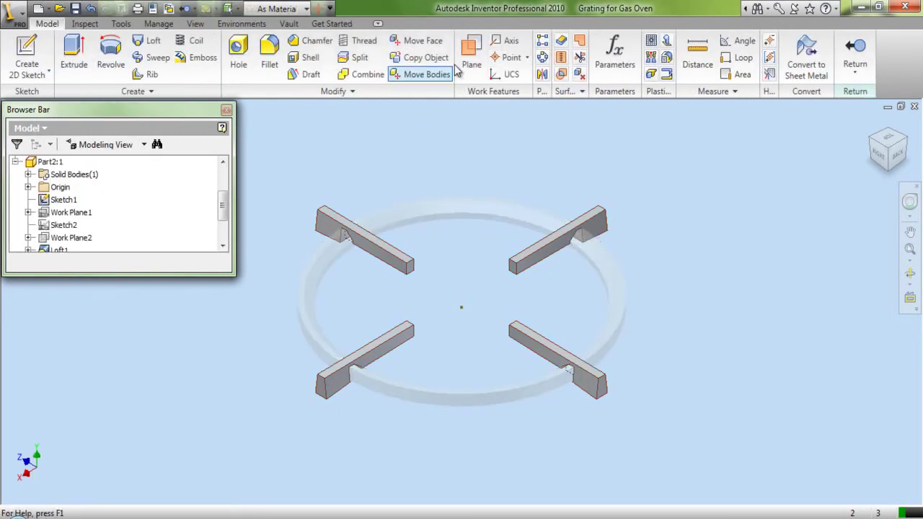
- Create a work plane through the lower outer corner of one bar, parallel to the part's YZ Plane
left_click(467, 52)
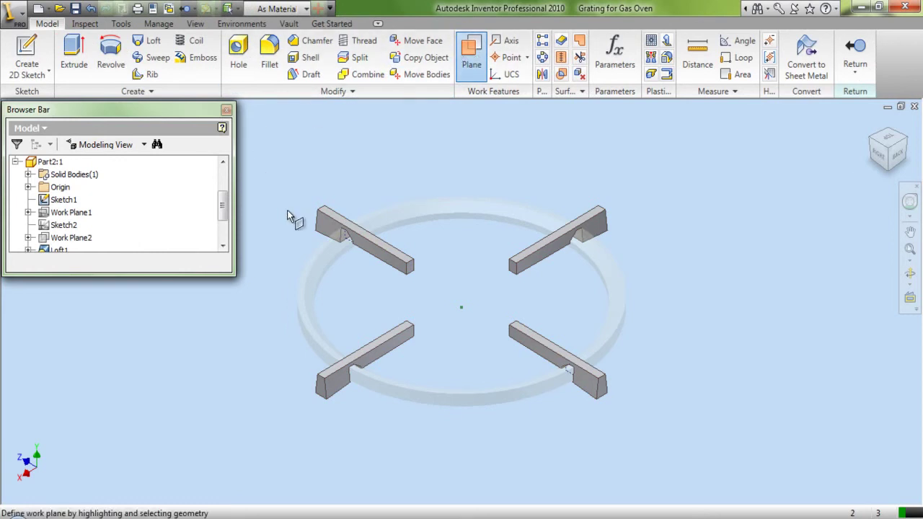
scroll(293, 215, "up", 2)
scroll(318, 242, "up", 4)
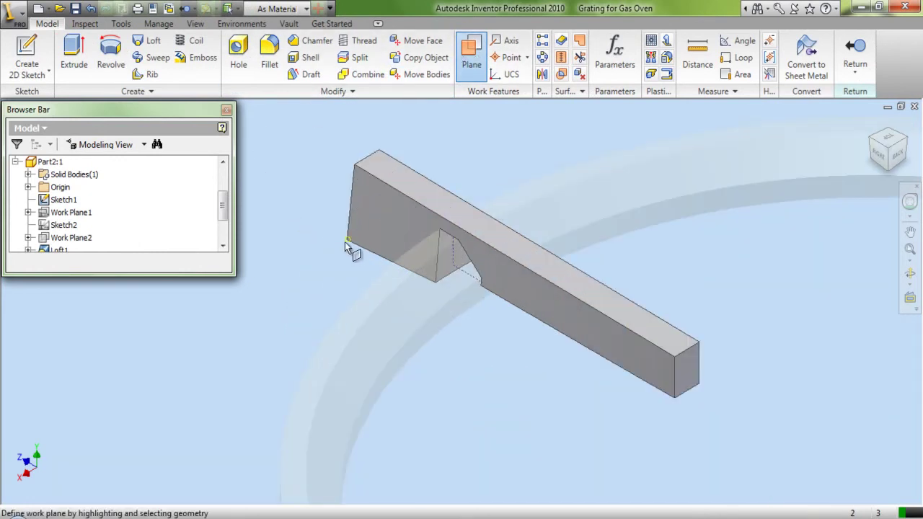
scroll(354, 246, "down", 6)
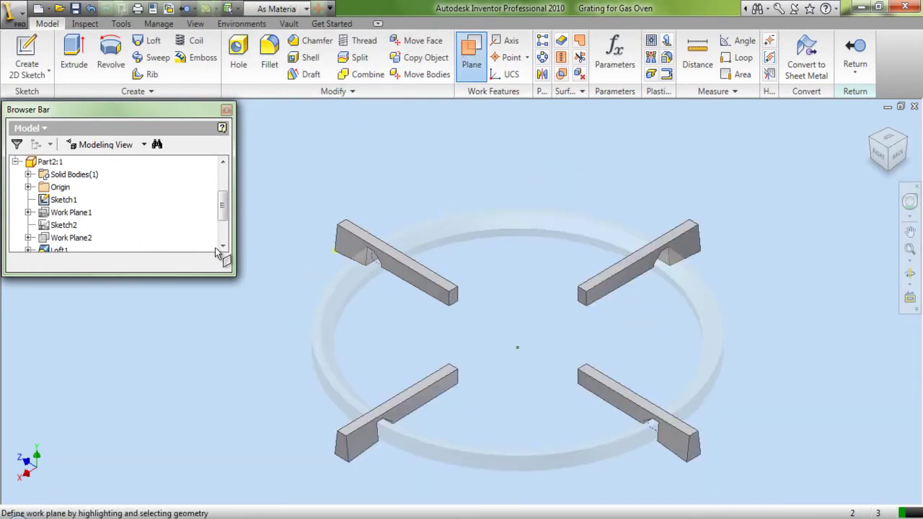
left_click(29, 187)
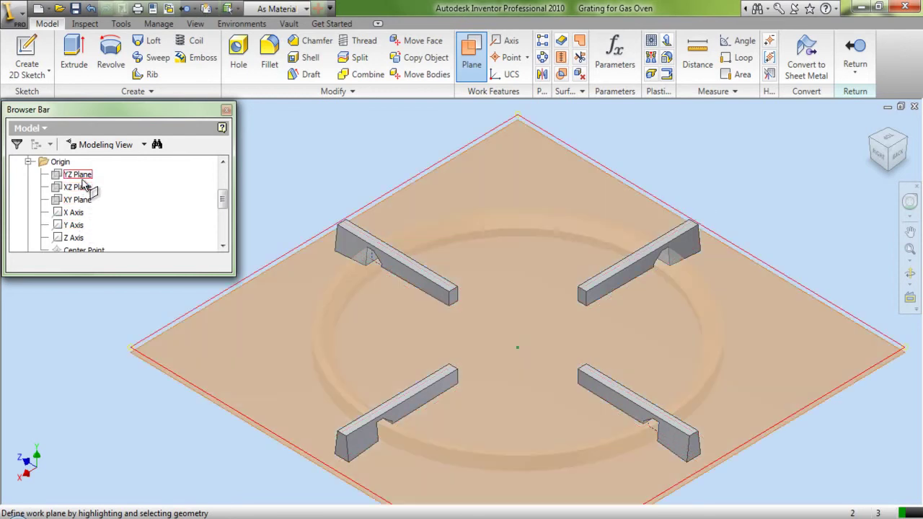
right_click(334, 131)
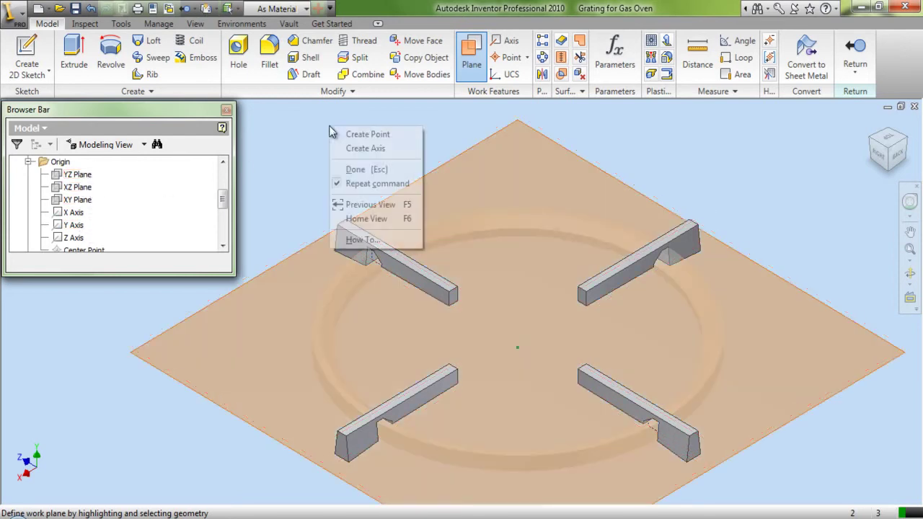
left_click(354, 171)
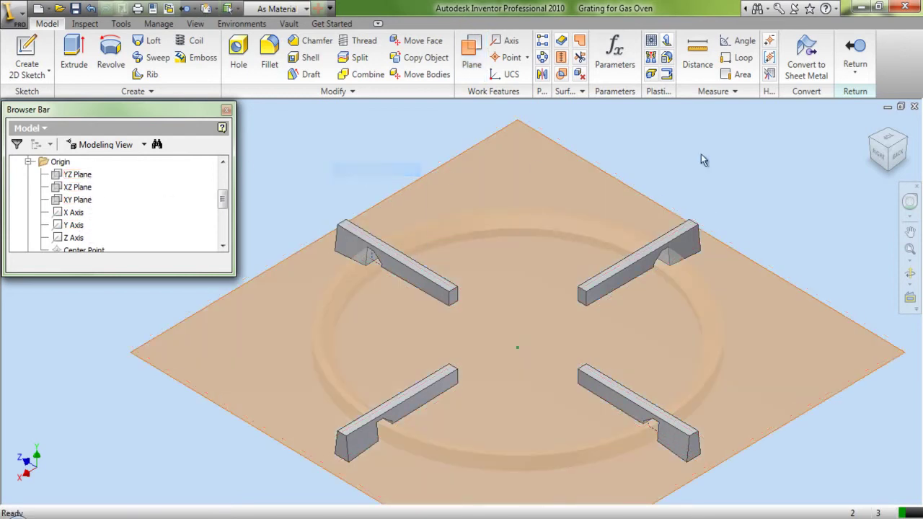
- Create a work plane offset -.2142 in from the plane at the bars' lower corner, and hide that first plane
left_click(879, 155)
scroll(340, 309, "up", 5)
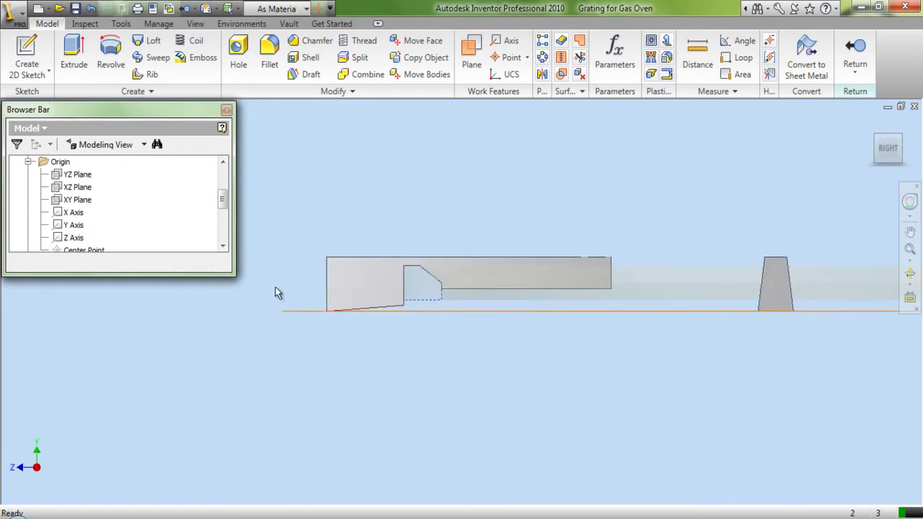
left_click(473, 50)
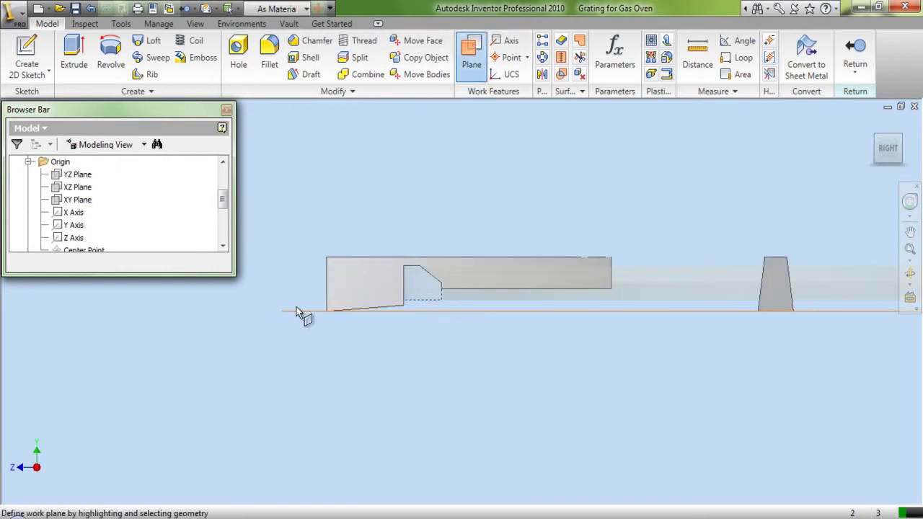
left_click_drag(302, 313, 300, 370)
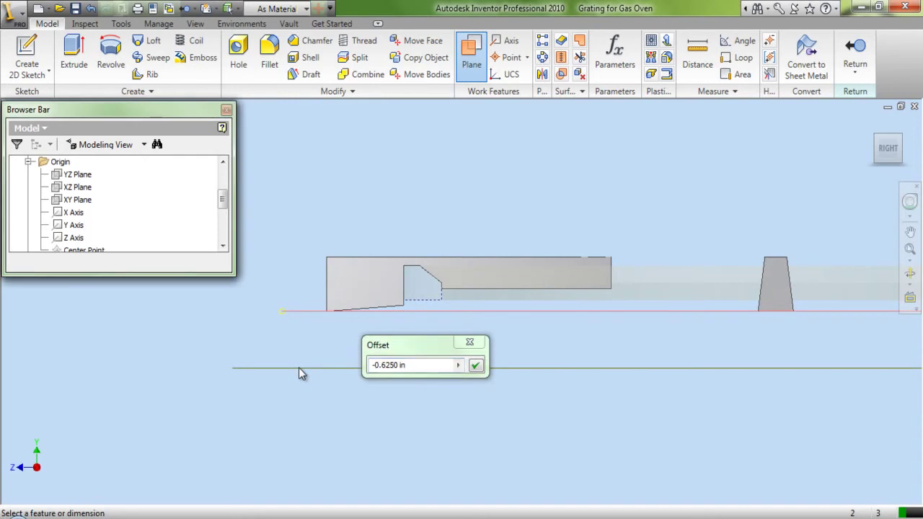
left_click(412, 365)
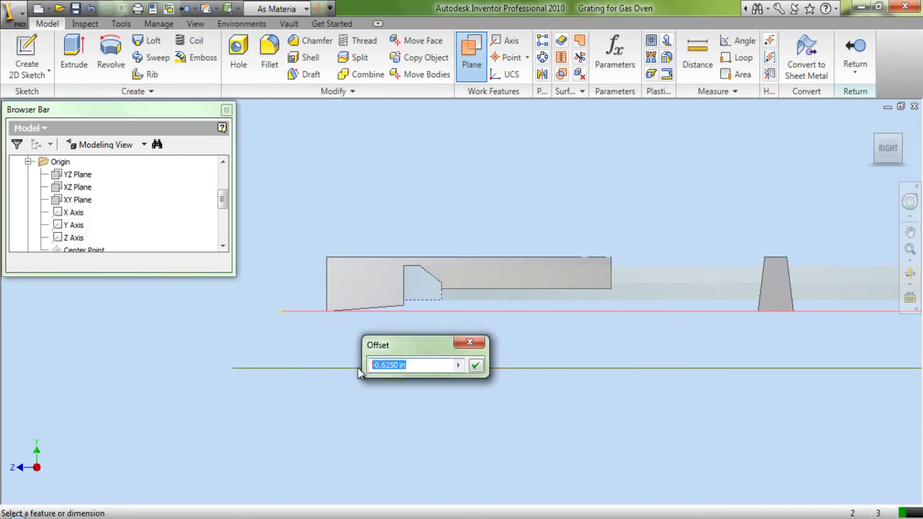
type("-.2142")
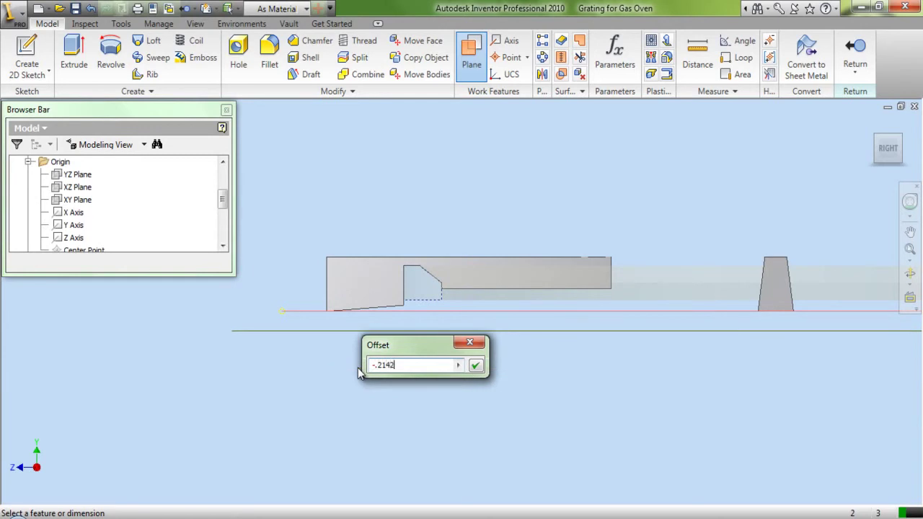
key("Return")
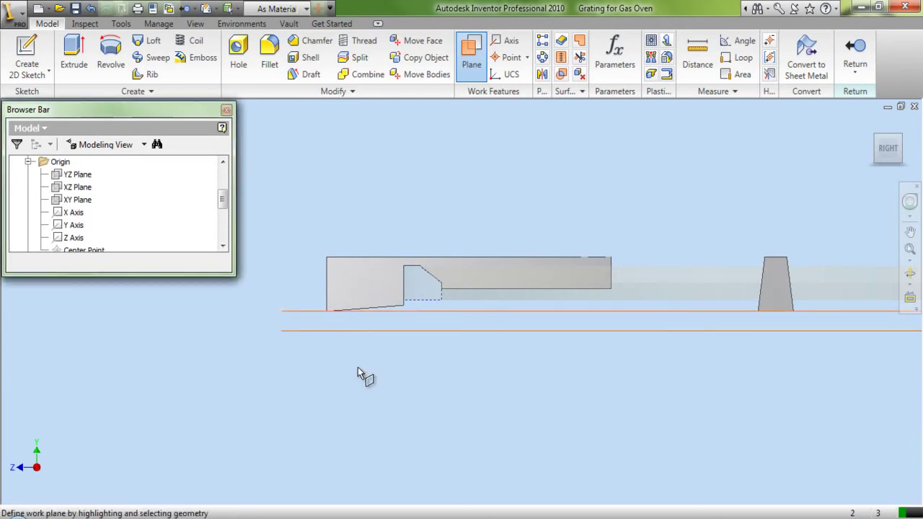
right_click(367, 162)
left_click(390, 202)
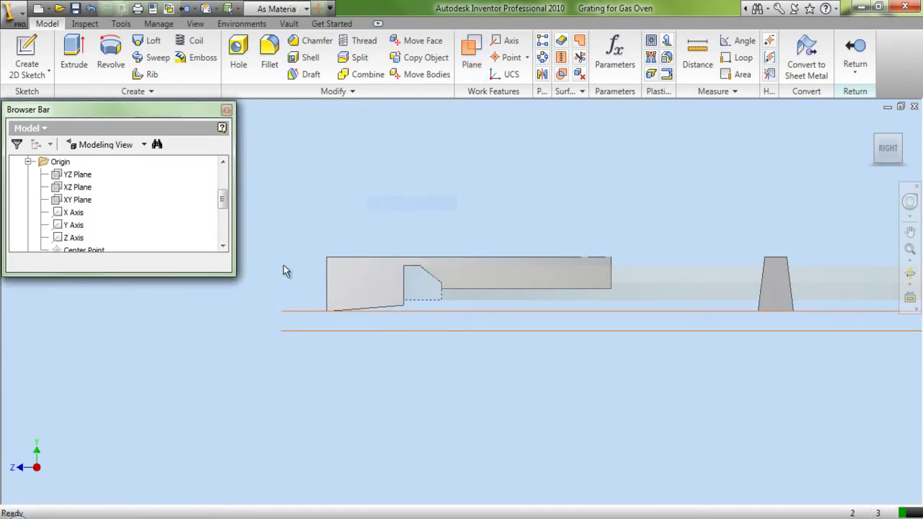
right_click(292, 311)
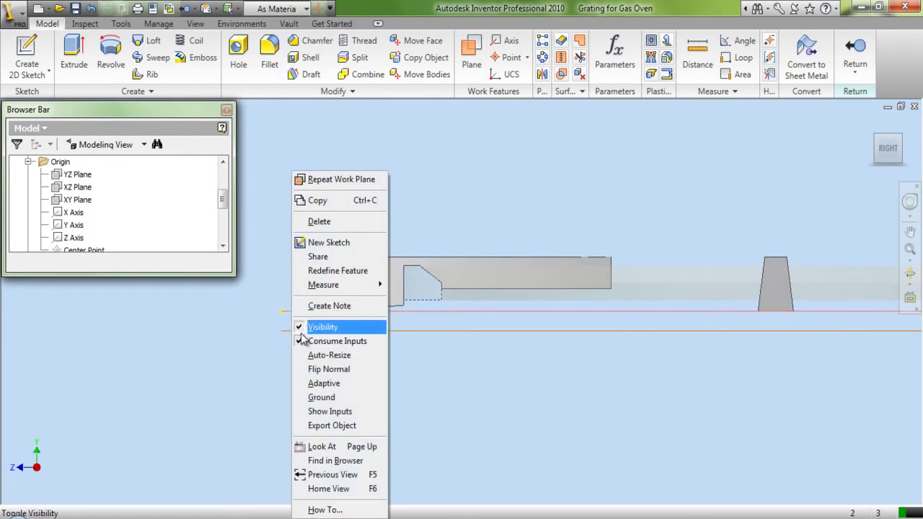
left_click(307, 325)
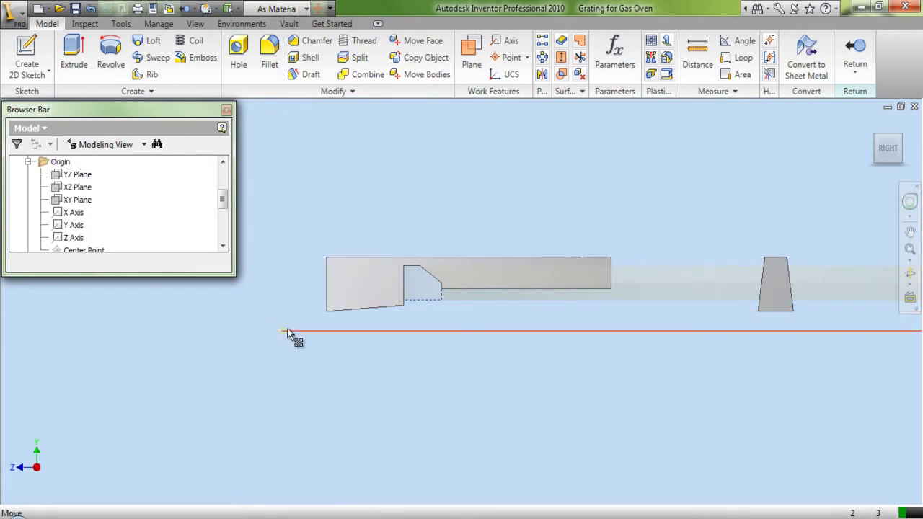
- Start a new sketch on the offset work plane below the bars
right_click(287, 334)
left_click(303, 183)
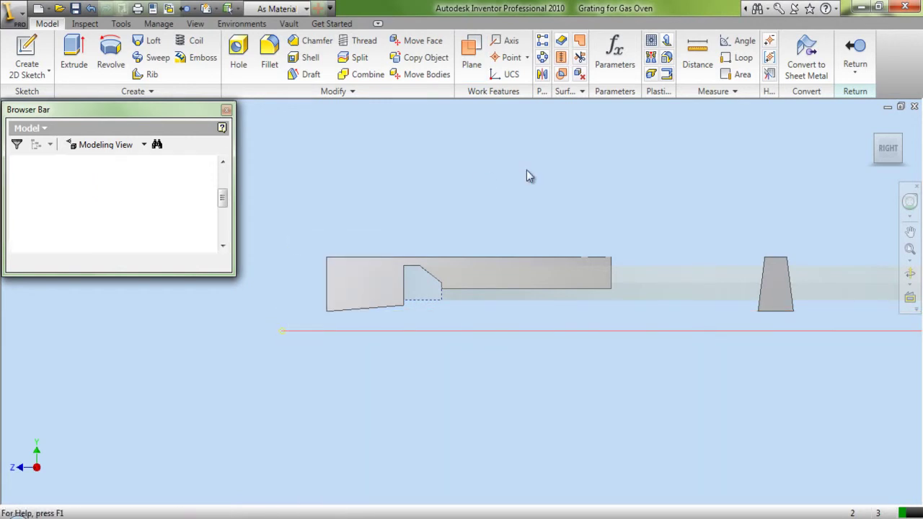
left_click(889, 172)
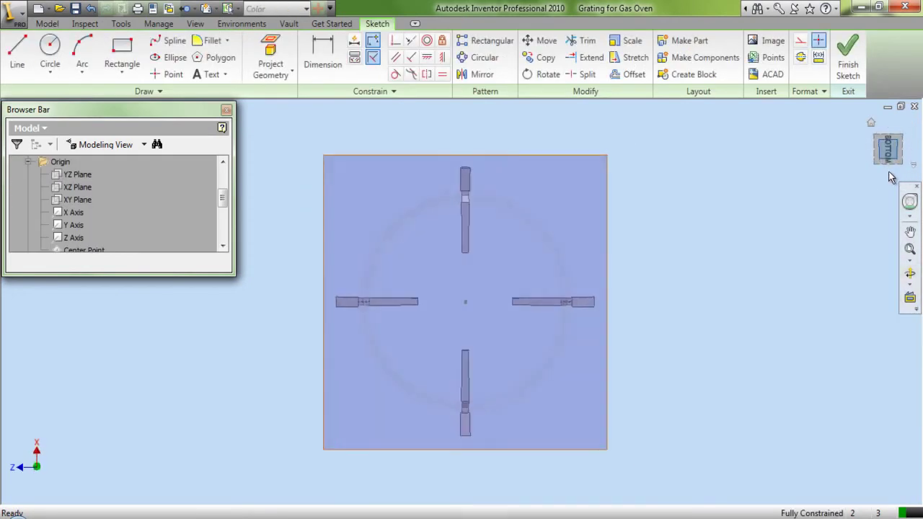
left_click(891, 177)
key("F6")
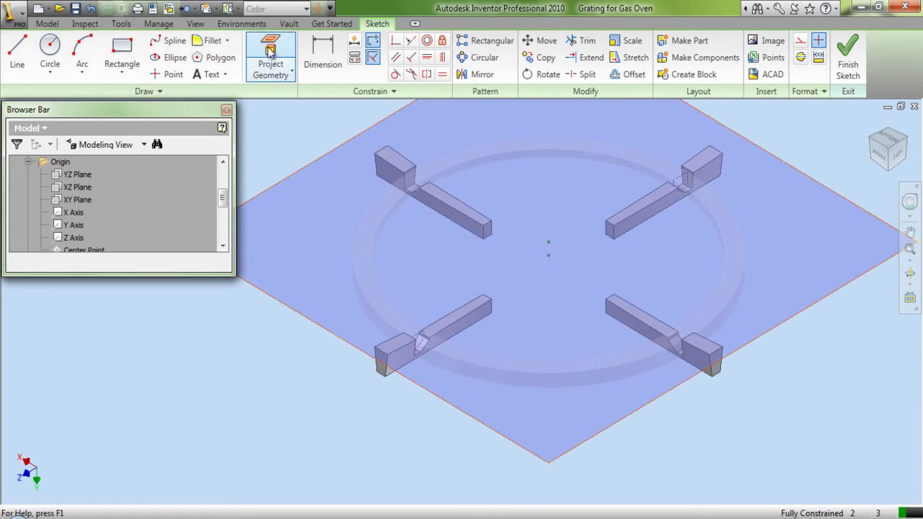
- Project the XY Plane and the underside face of one bar's thick outer end into the sketch
left_click(270, 52)
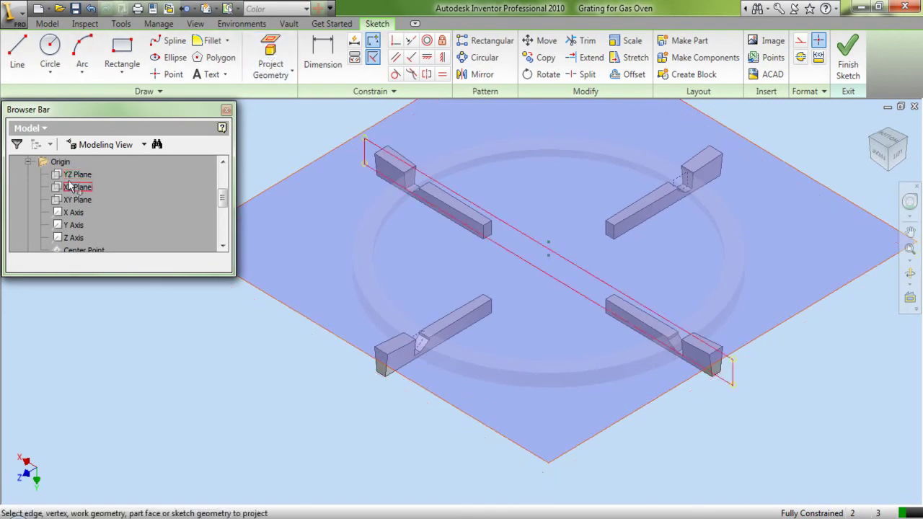
left_click(73, 205)
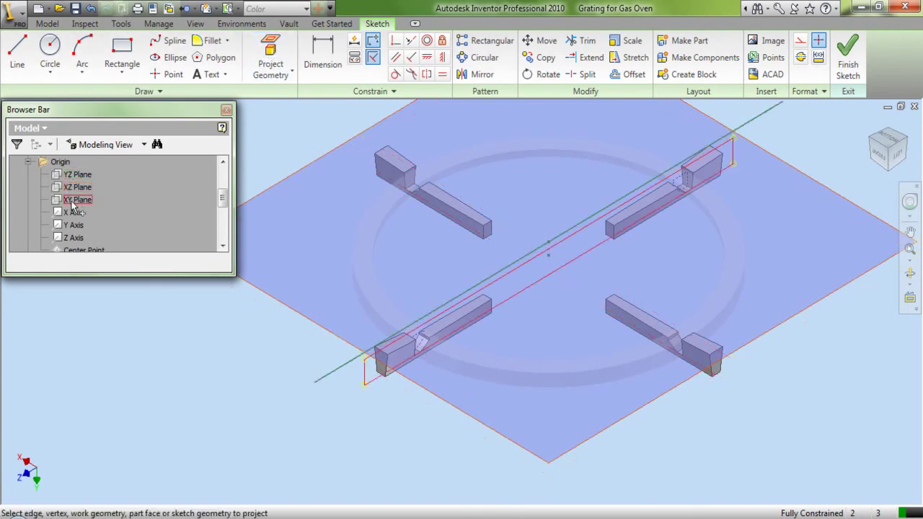
scroll(382, 332, "up", 3)
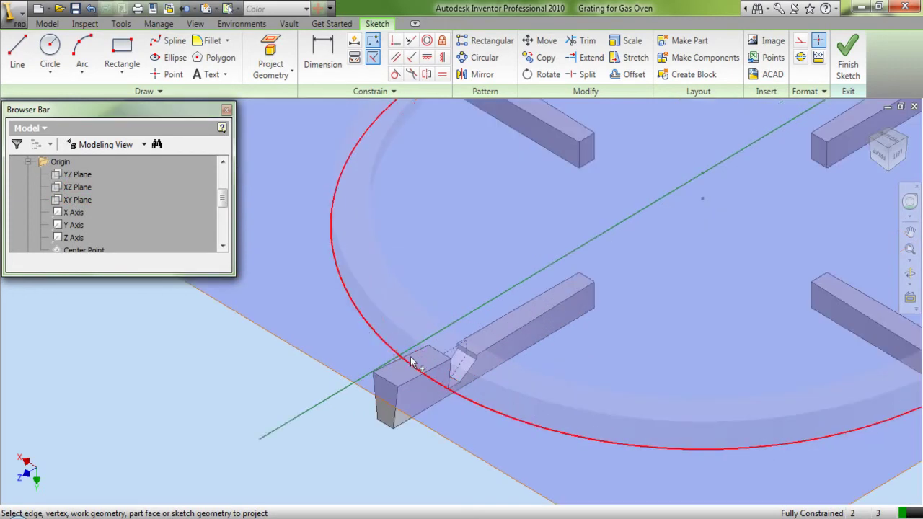
left_click(400, 389)
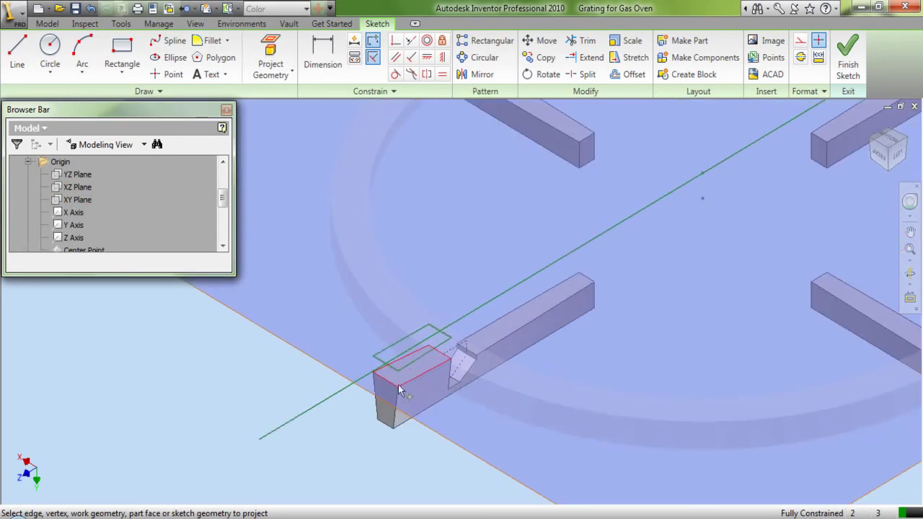
right_click(238, 366)
left_click(254, 374)
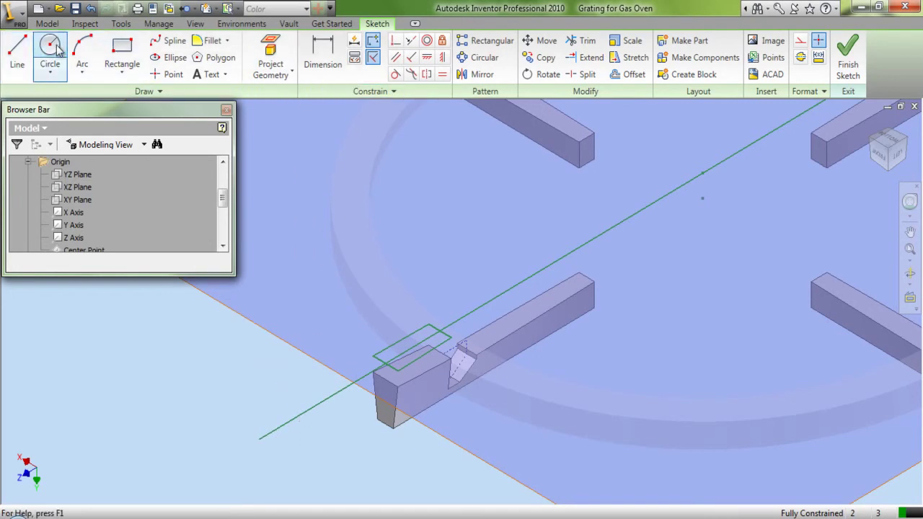
- Draw a line across the projected rectangle, joining the midpoints of its two long edges
left_click(19, 53)
scroll(399, 331, "down", 2)
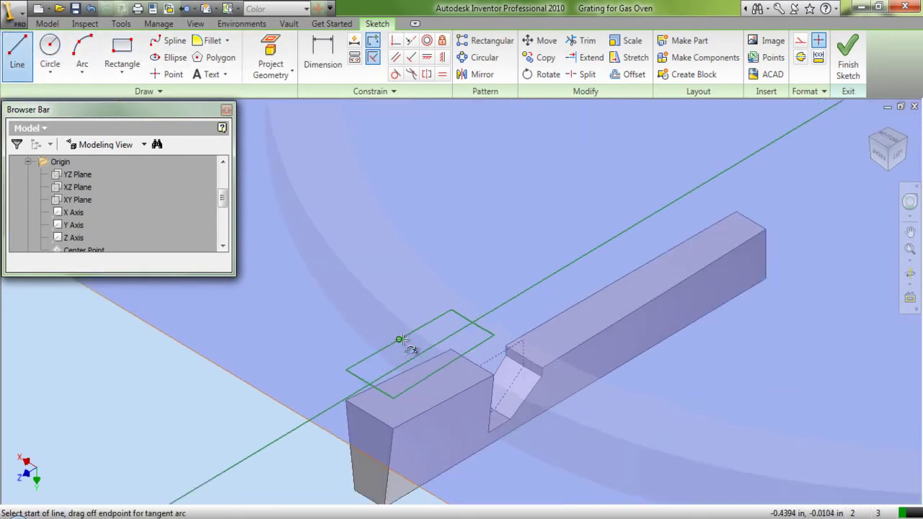
left_click(399, 340)
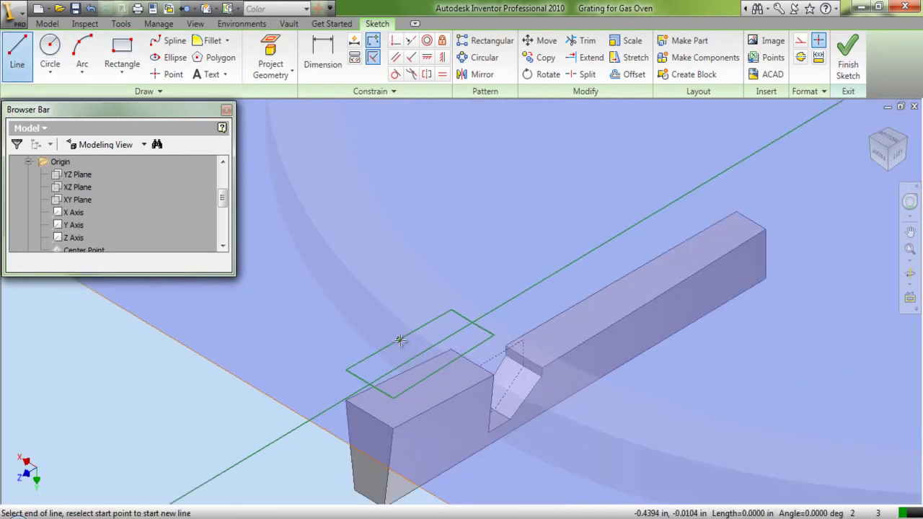
left_click(446, 367)
right_click(416, 268)
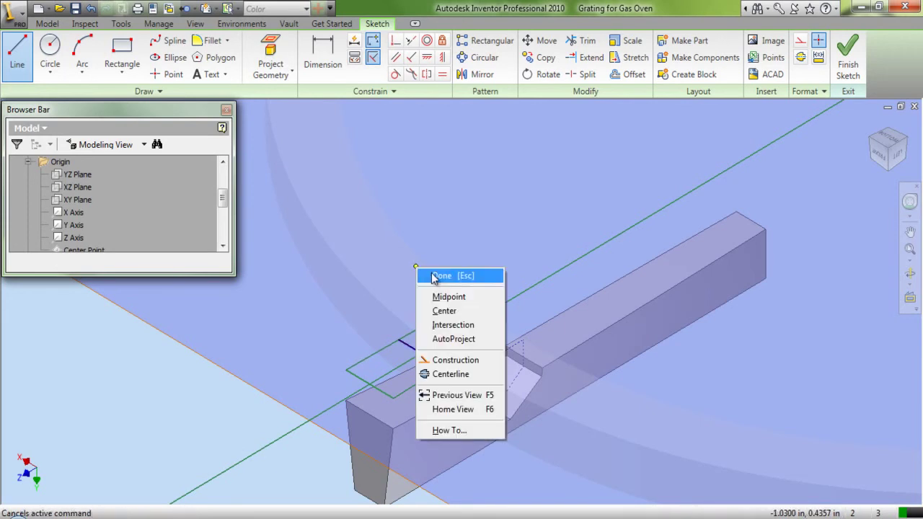
left_click(442, 276)
- Draw a small circle centred where the cross line meets the projected XY Plane line, inside the projected rectangle
left_click(50, 54)
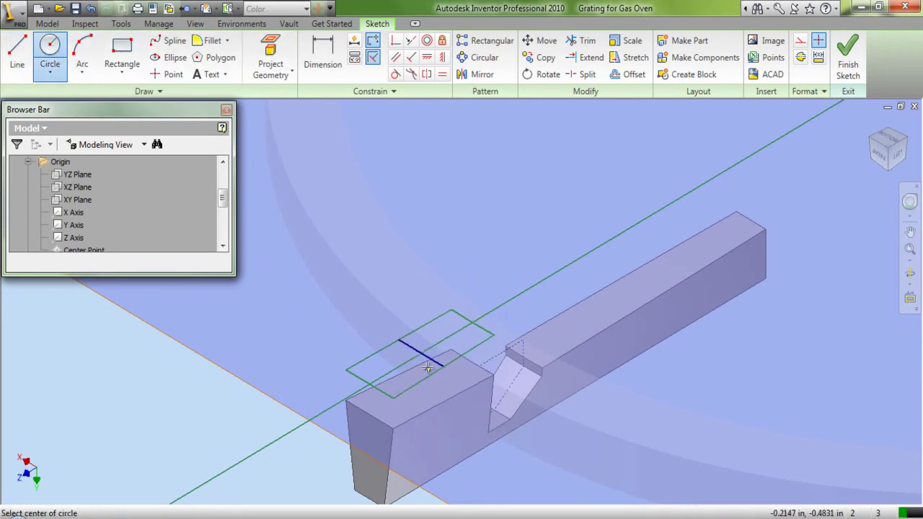
scroll(429, 370, "up", 3)
left_click(409, 323)
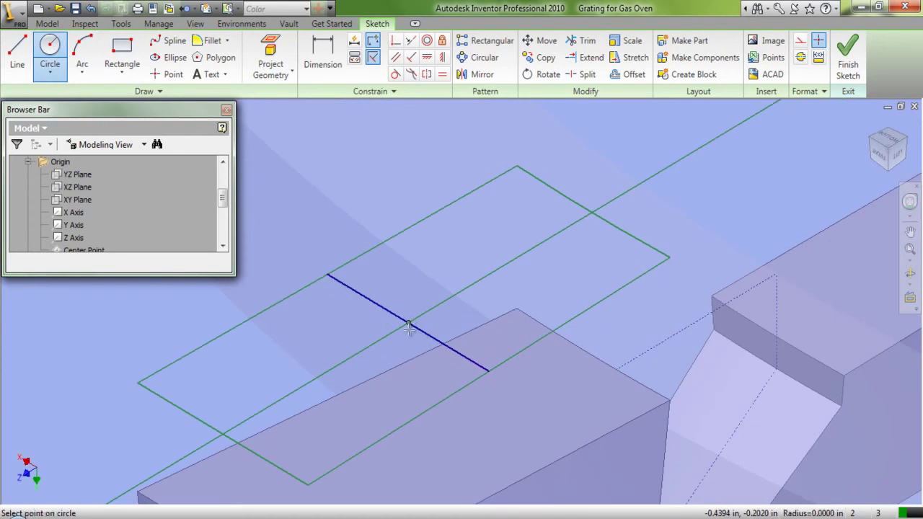
left_click(410, 349)
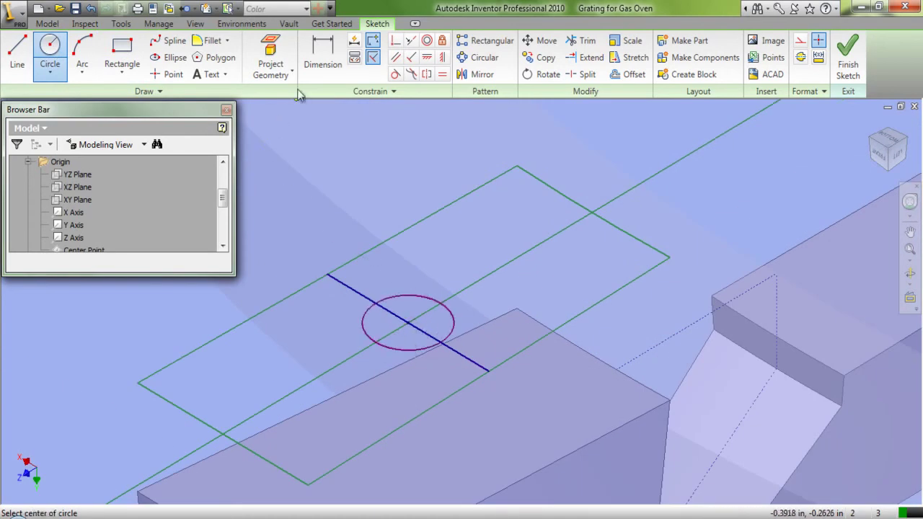
right_click(346, 166)
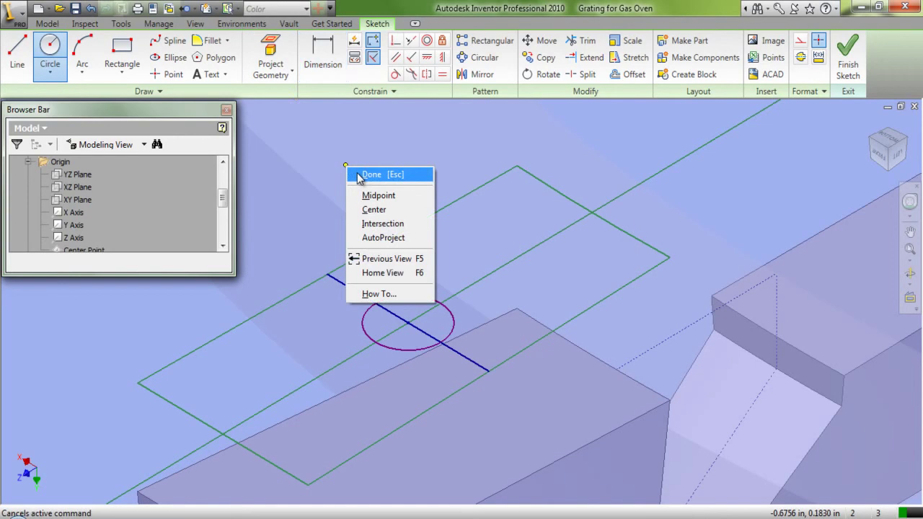
- Convert all the sketch geometry except the small circle to construction lines
left_click(368, 174)
scroll(406, 267, "down", 6)
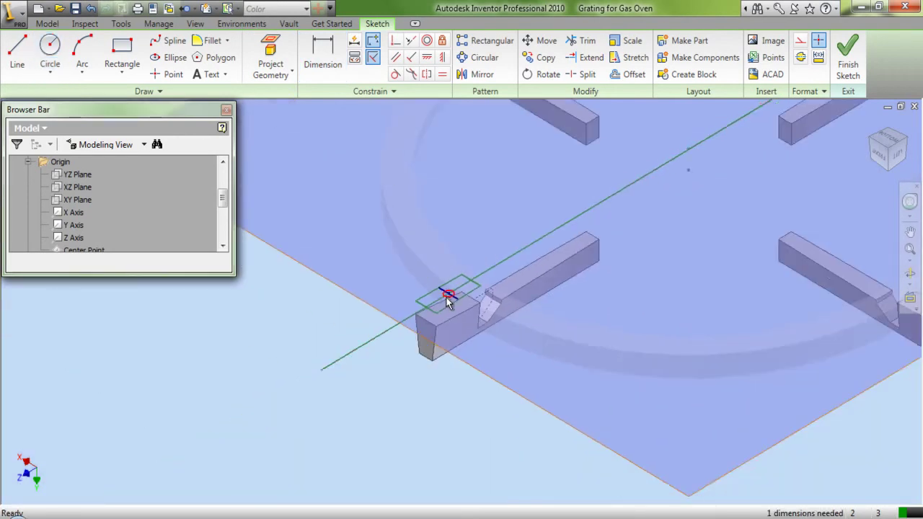
scroll(405, 268, "down", 2)
mouse_move(308, 124)
left_mouse_down()
mouse_move(729, 427)
mouse_move(738, 447)
left_mouse_up()
scroll(486, 238, "up", 5)
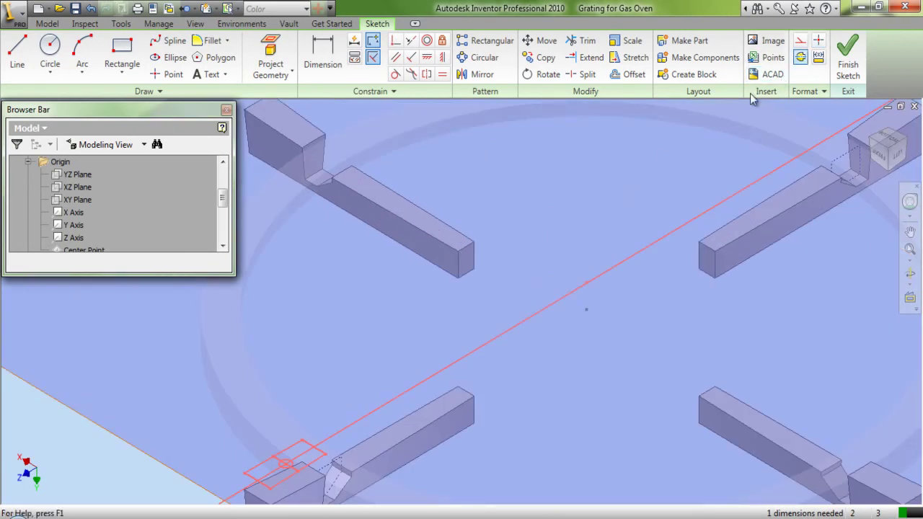
scroll(308, 441, "up", 3)
left_click(287, 467, "ctrl")
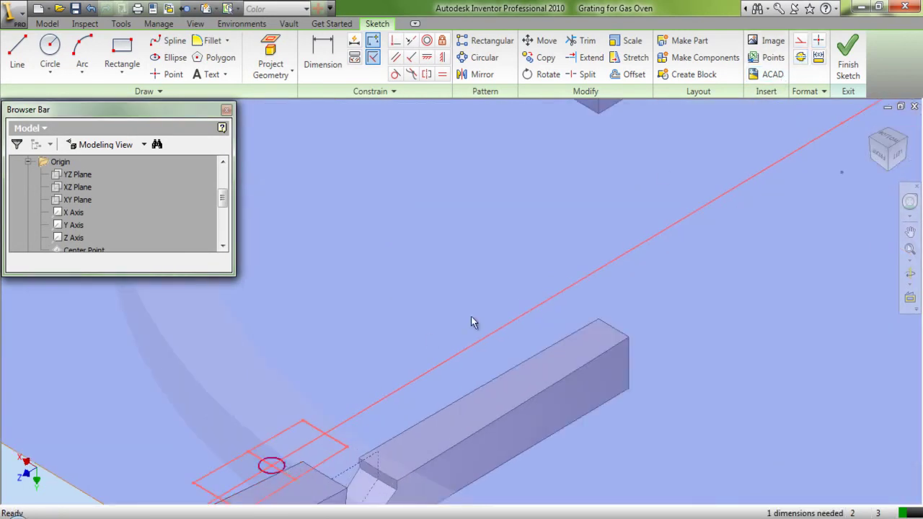
left_click(801, 41)
scroll(316, 266, "down", 2)
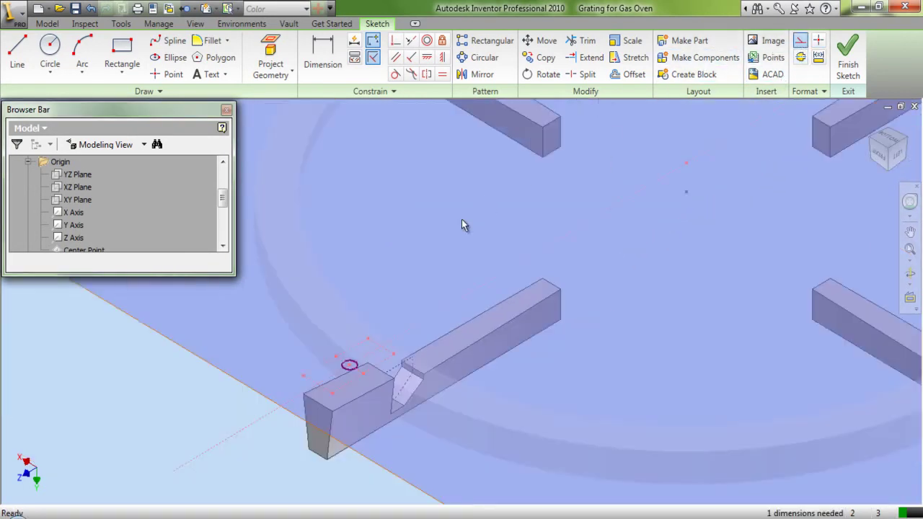
- Dimension the small circle's diameter at 0.125 in
scroll(351, 355, "up", 5)
left_click(324, 62)
left_click(342, 375)
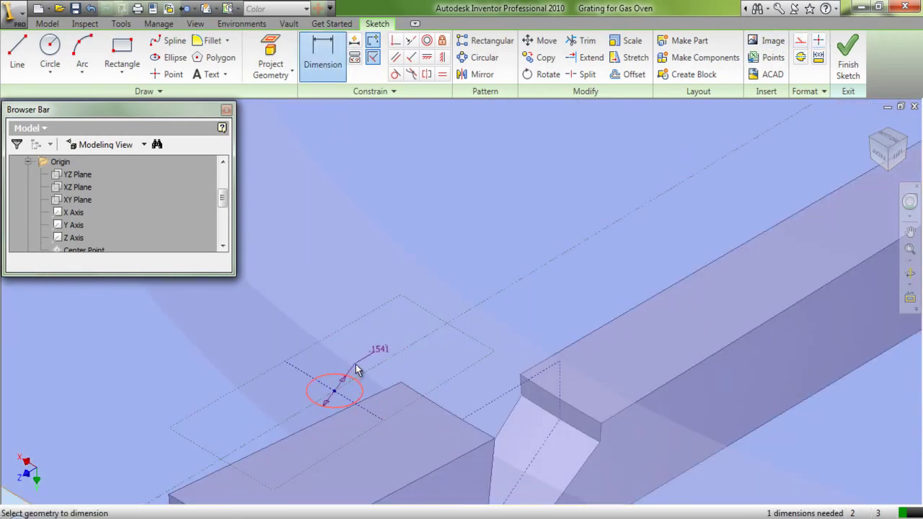
left_click(355, 370)
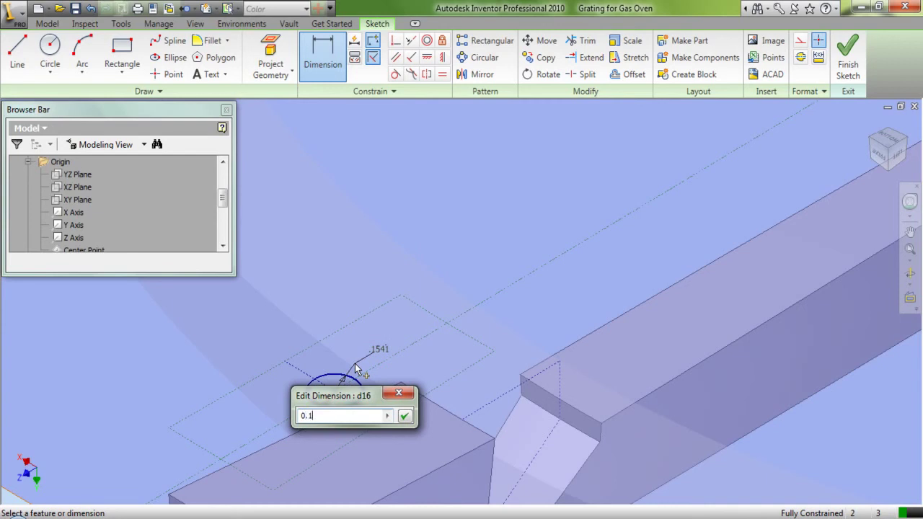
key("Return")
right_click(412, 249)
left_click(435, 252)
- Finish the sketch and start an Extrude for the small circle
left_click(847, 51)
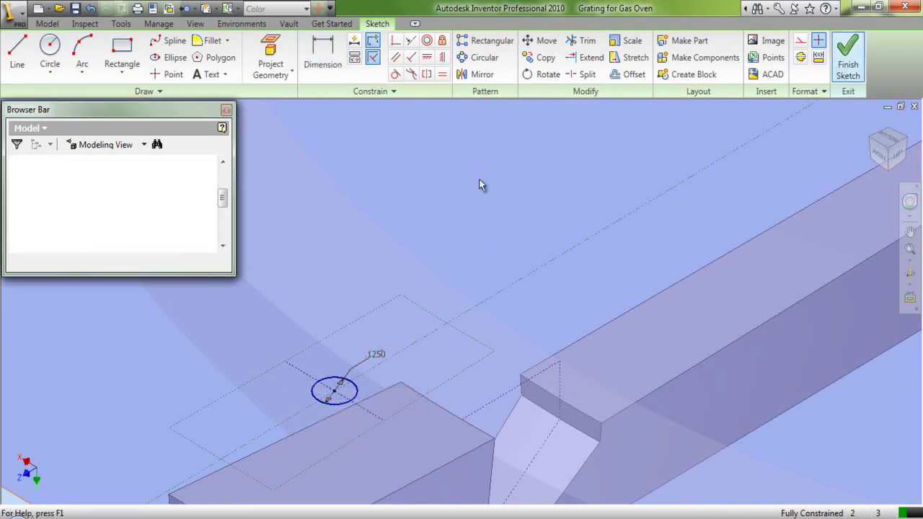
left_click(74, 54)
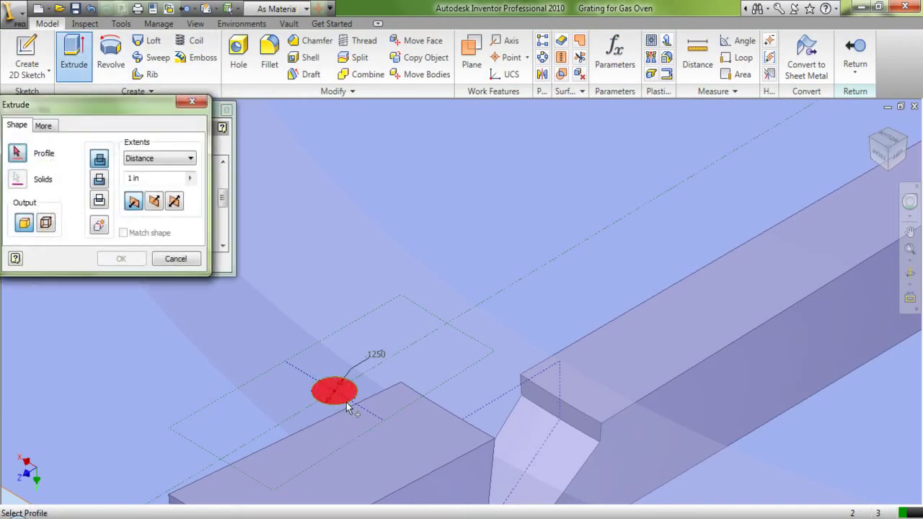